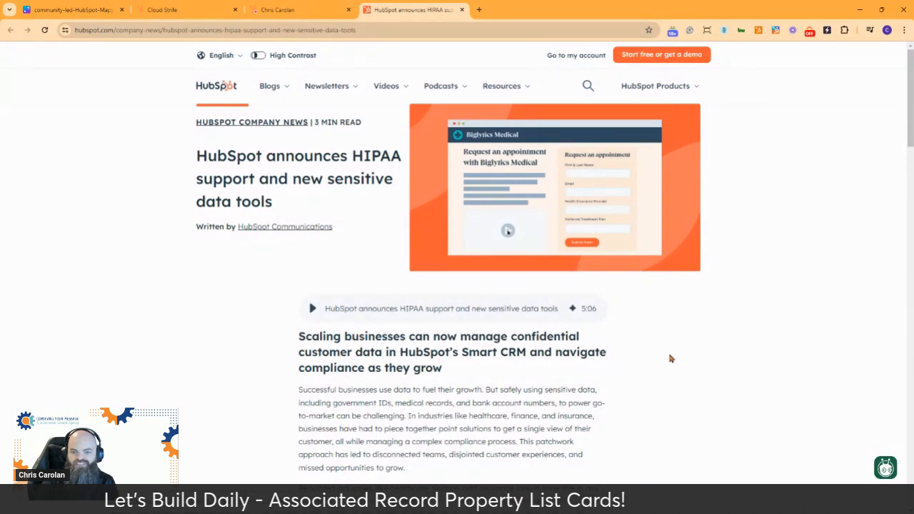
Step: Read through the HubSpot news article about HIPAA support and the new sensitive data tools
{"action": "scroll", "coordinate": [670, 358], "scroll_direction": "down", "scroll_amount": 4}
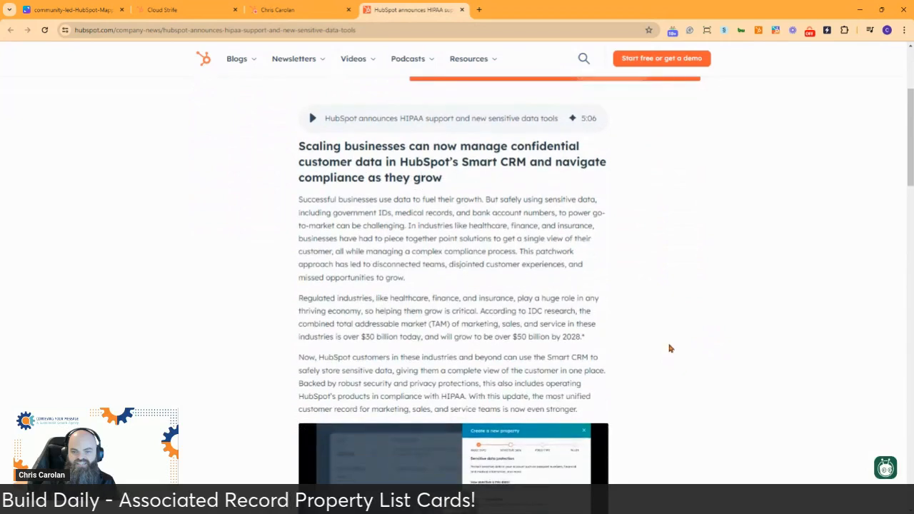
{"action": "scroll", "coordinate": [669, 342], "scroll_direction": "down", "scroll_amount": 1}
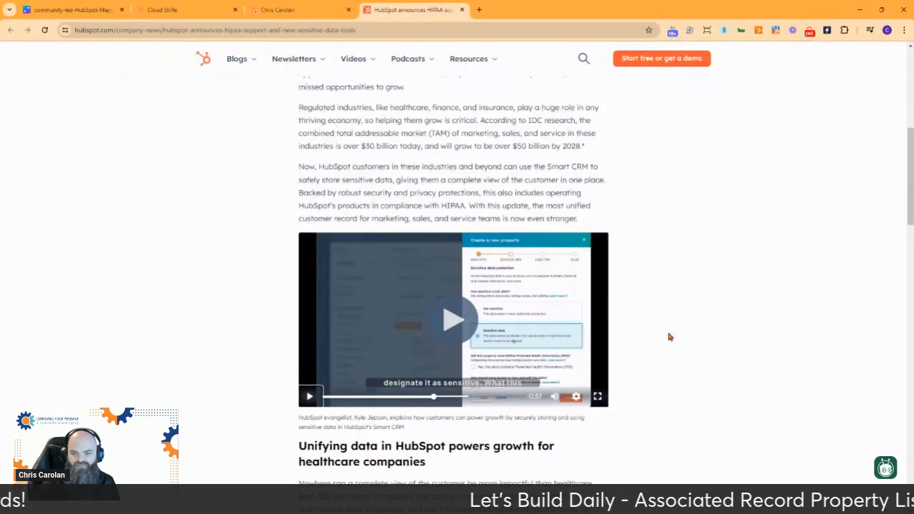
{"action": "scroll", "coordinate": [670, 337], "scroll_direction": "down", "scroll_amount": 2}
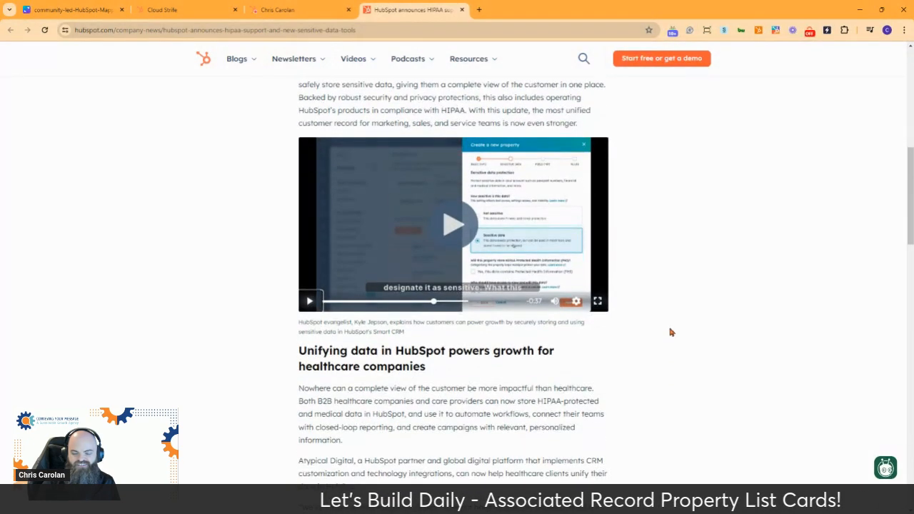
{"action": "scroll", "coordinate": [671, 332], "scroll_direction": "down", "scroll_amount": 2}
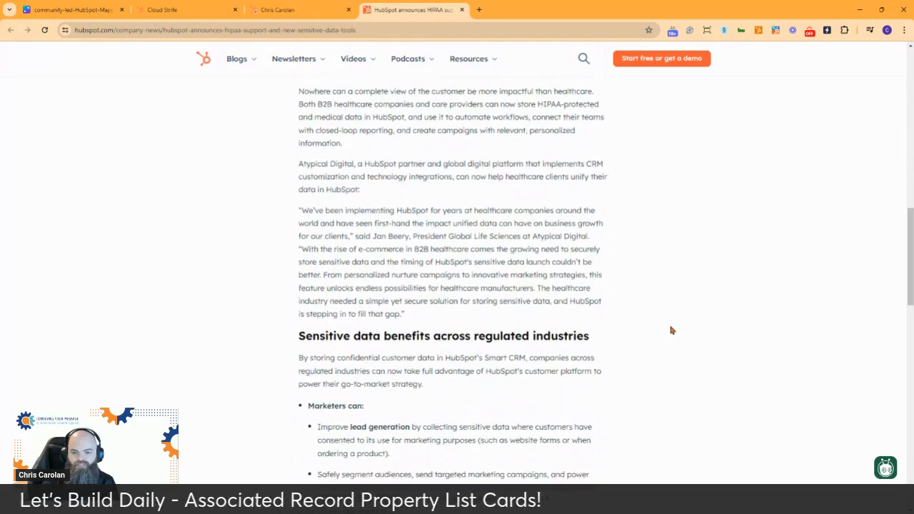
{"action": "scroll", "coordinate": [671, 327], "scroll_direction": "down", "scroll_amount": 2}
{"action": "scroll", "coordinate": [679, 322], "scroll_direction": "up", "scroll_amount": 2}
{"action": "scroll", "coordinate": [679, 322], "scroll_direction": "up", "scroll_amount": 2}
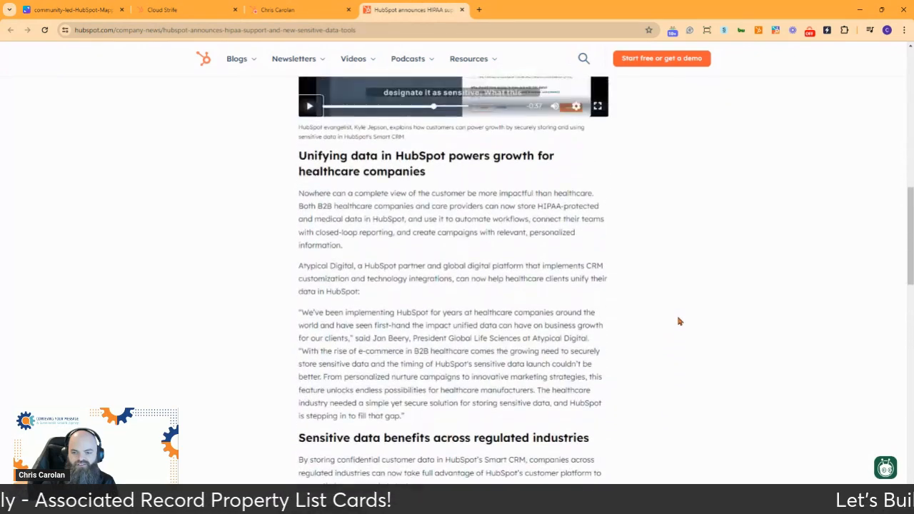
{"action": "scroll", "coordinate": [679, 321], "scroll_direction": "up", "scroll_amount": 1}
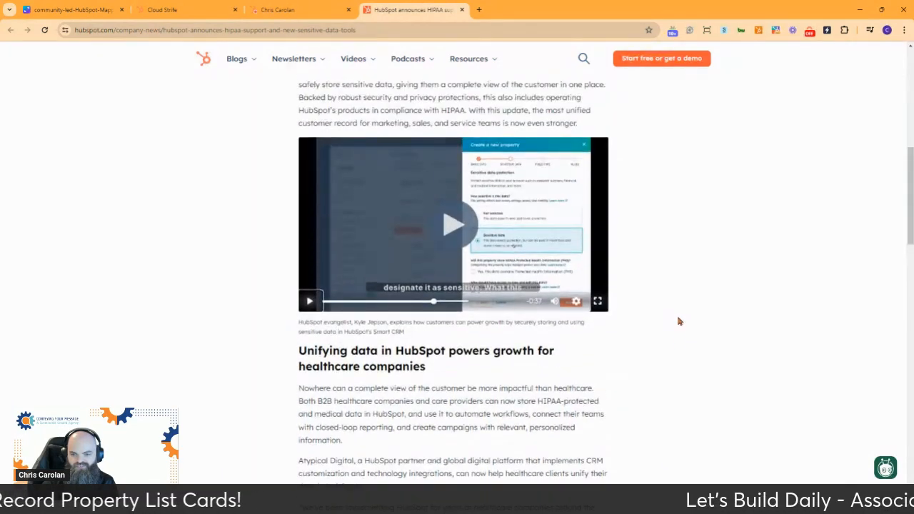
{"action": "scroll", "coordinate": [678, 321], "scroll_direction": "up", "scroll_amount": 4}
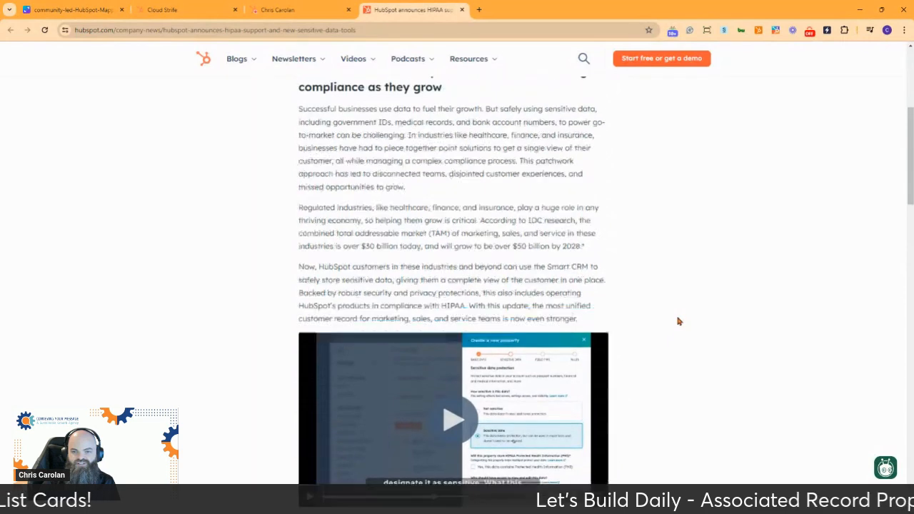
{"action": "scroll", "coordinate": [678, 321], "scroll_direction": "up", "scroll_amount": 2}
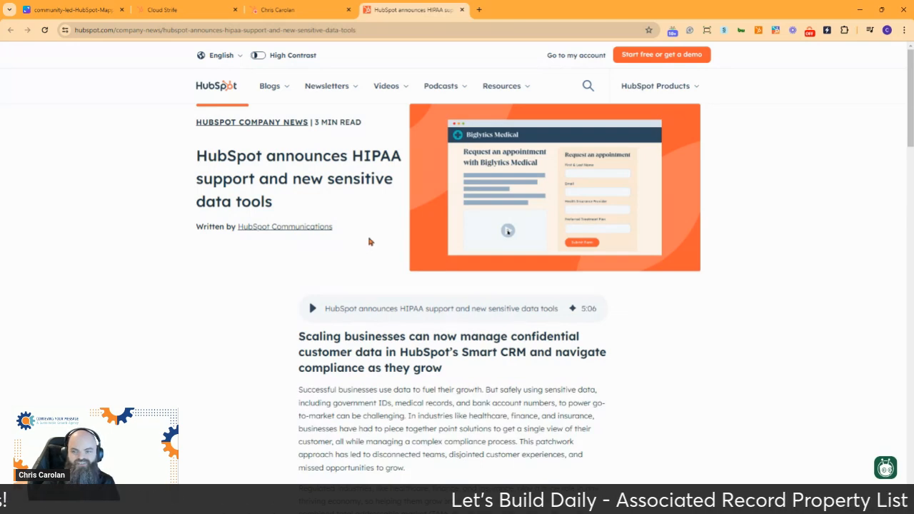
{"action": "scroll", "coordinate": [369, 241], "scroll_direction": "down", "scroll_amount": 2}
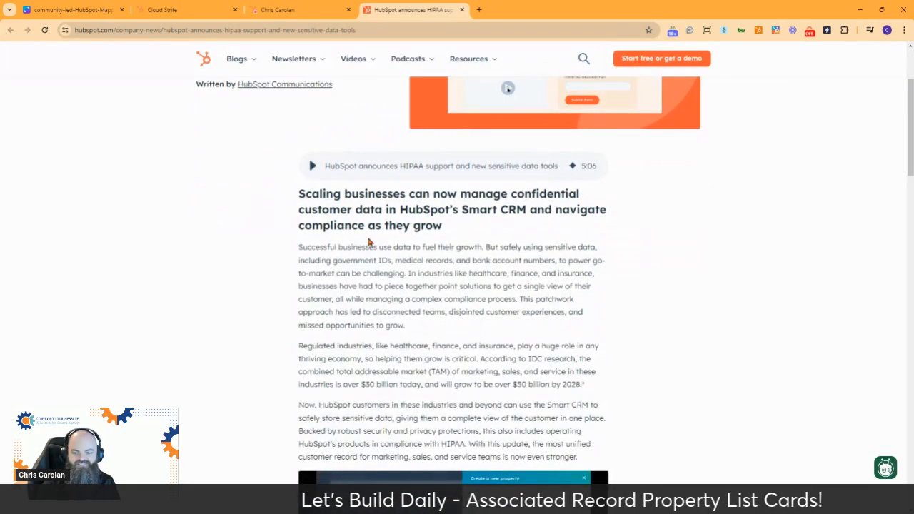
{"action": "scroll", "coordinate": [389, 279], "scroll_direction": "down", "scroll_amount": 2}
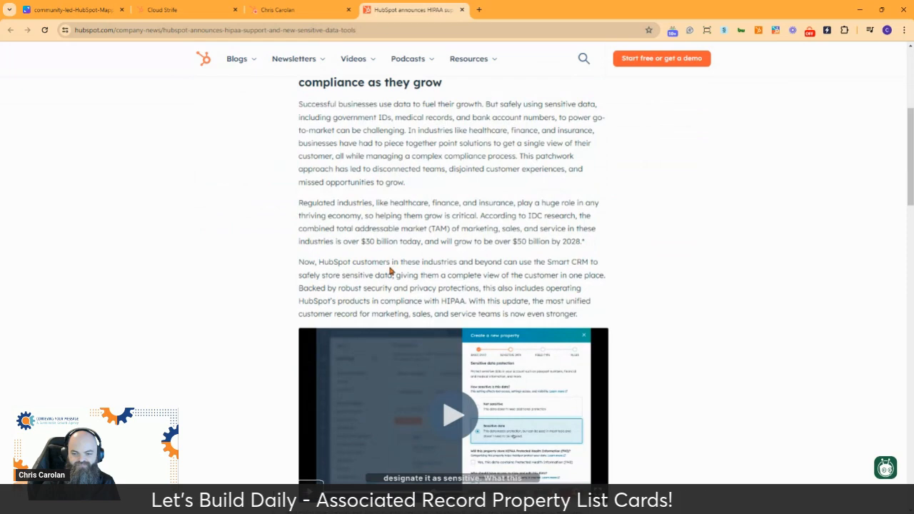
{"action": "scroll", "coordinate": [390, 271], "scroll_direction": "down", "scroll_amount": 2}
{"action": "scroll", "coordinate": [389, 270], "scroll_direction": "down", "scroll_amount": 2}
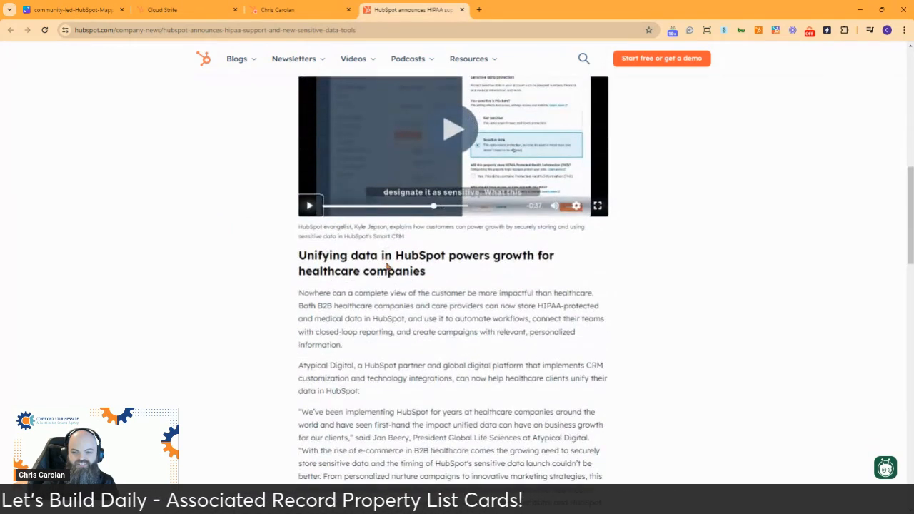
{"action": "scroll", "coordinate": [387, 264], "scroll_direction": "up", "scroll_amount": 1}
{"action": "scroll", "coordinate": [386, 262], "scroll_direction": "up", "scroll_amount": 1}
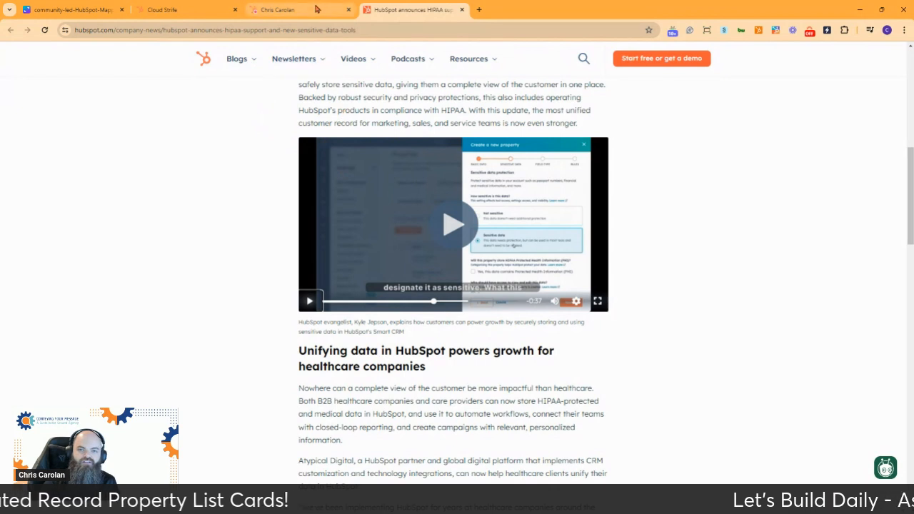
{"action": "mouse_move", "coordinate": [308, 10]}
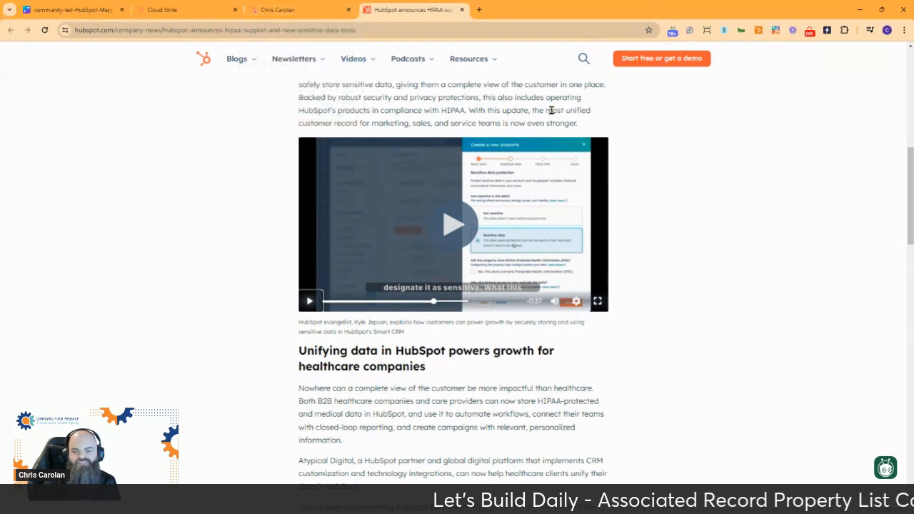
{"action": "scroll", "coordinate": [482, 121], "scroll_direction": "up", "scroll_amount": 10}
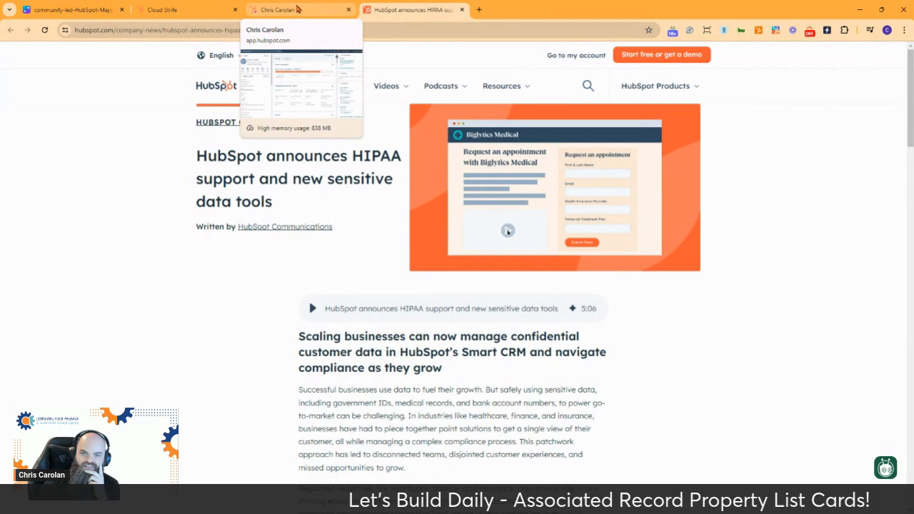
Step: Switch to the open contact record and review its associated deals, customer orders, deliverables and subscriptions
{"action": "left_click", "coordinate": [297, 9]}
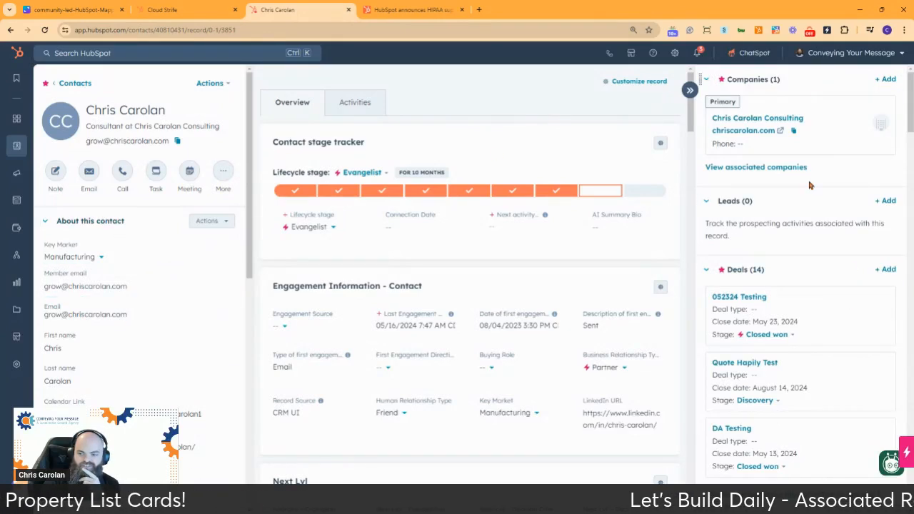
{"action": "scroll", "coordinate": [810, 186], "scroll_direction": "down", "scroll_amount": 4}
{"action": "scroll", "coordinate": [811, 186], "scroll_direction": "down", "scroll_amount": 15}
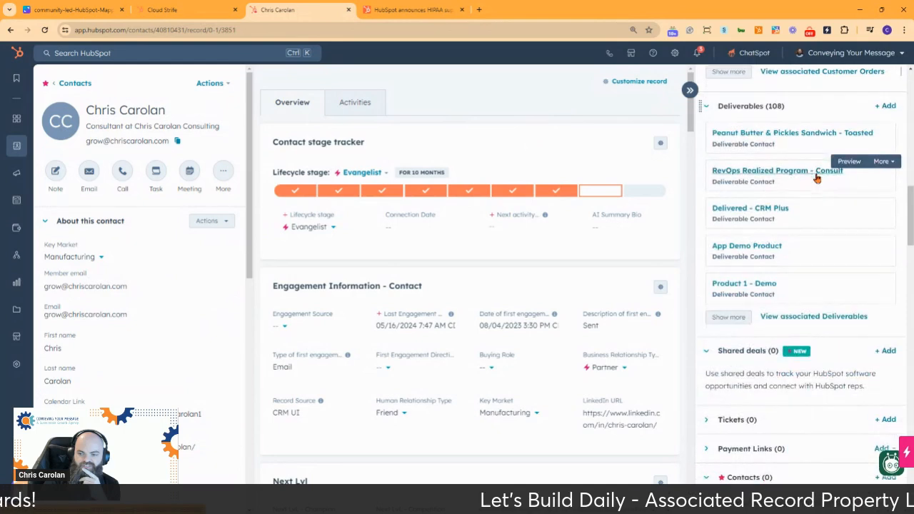
{"action": "scroll", "coordinate": [817, 179], "scroll_direction": "up", "scroll_amount": 15}
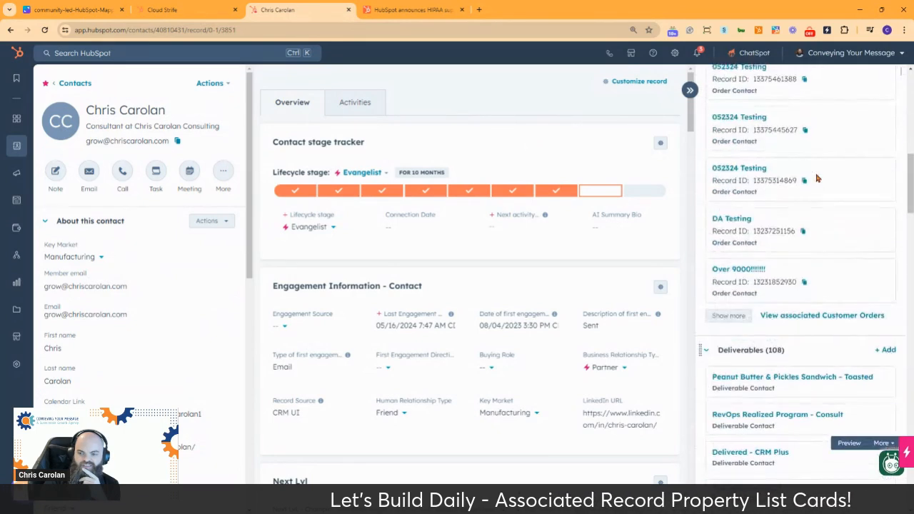
{"action": "scroll", "coordinate": [817, 179], "scroll_direction": "down", "scroll_amount": 15}
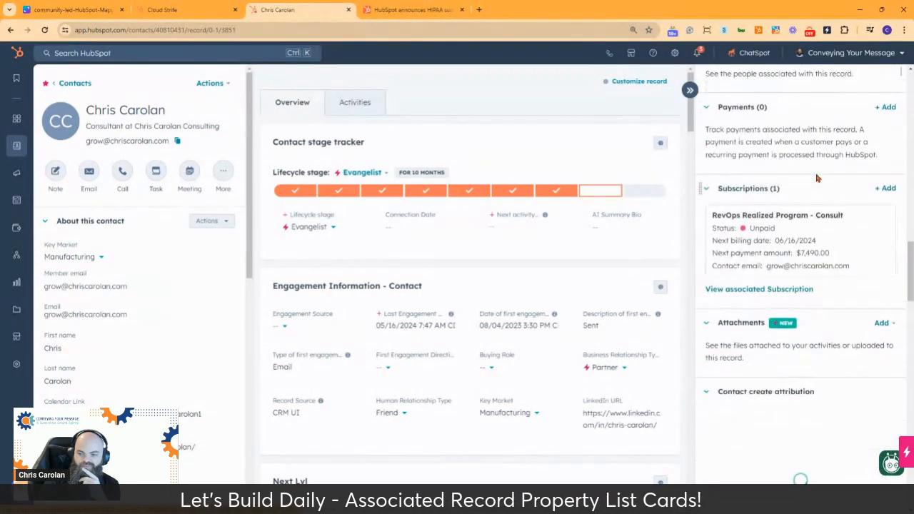
{"action": "scroll", "coordinate": [817, 185], "scroll_direction": "up", "scroll_amount": 10}
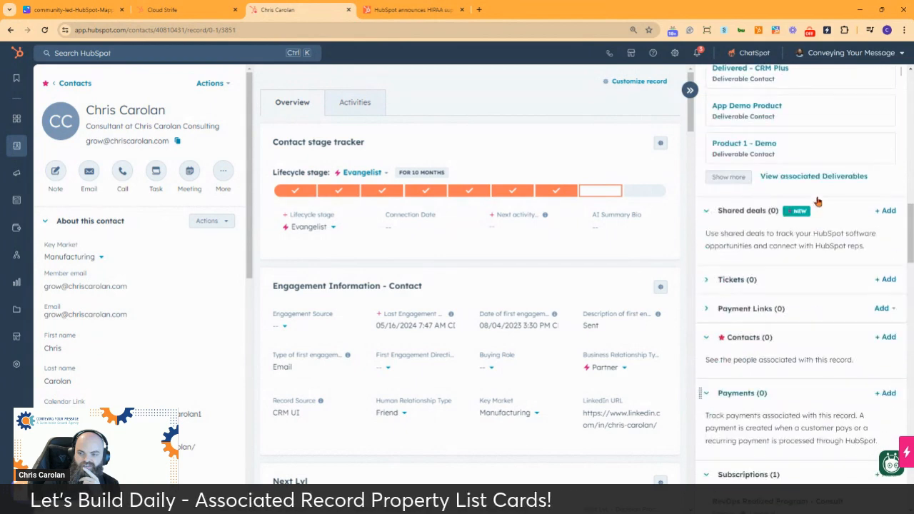
{"action": "scroll", "coordinate": [817, 199], "scroll_direction": "up", "scroll_amount": 10}
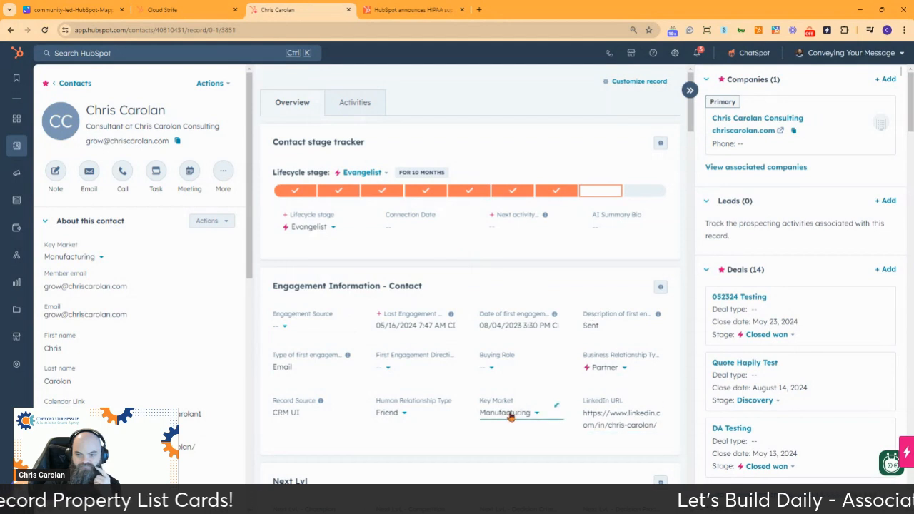
Step: Set the contact's Engagement Source to Slack and First Engagement Direction to Inbound in the Engagement Information card
{"action": "left_click", "coordinate": [286, 328]}
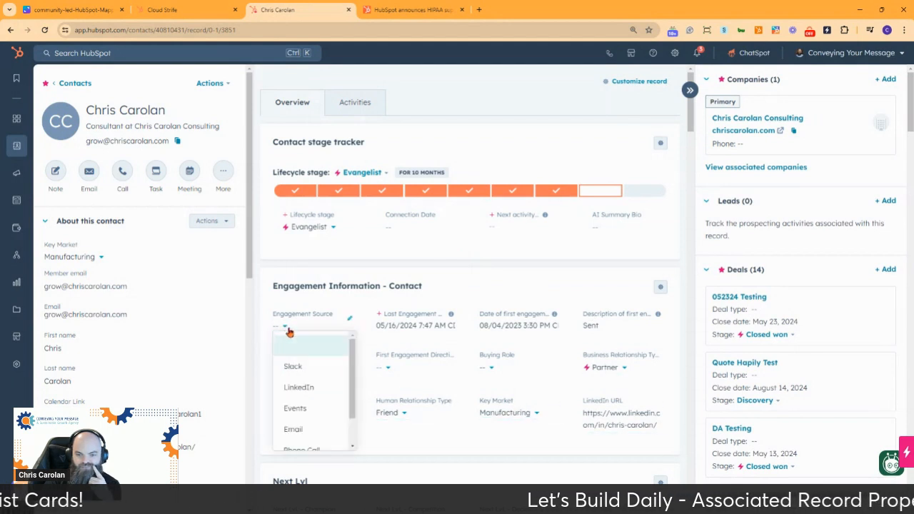
{"action": "left_click", "coordinate": [317, 373]}
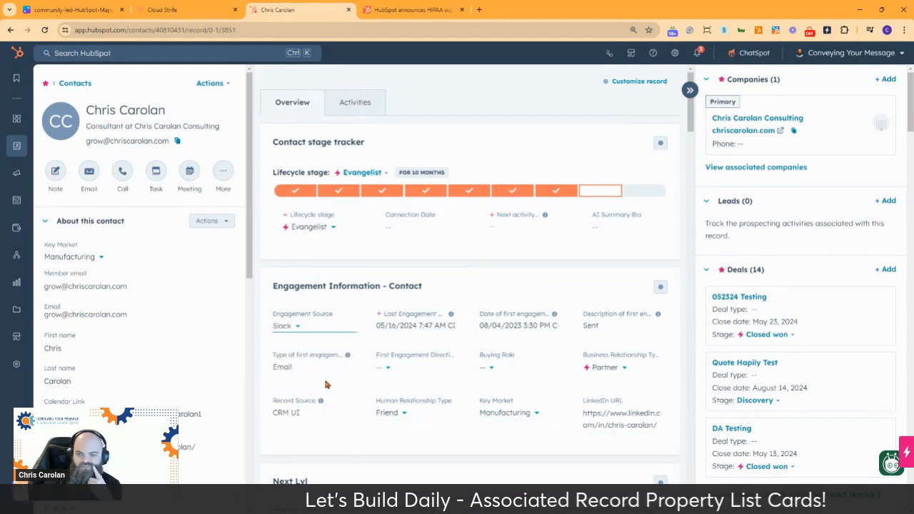
{"action": "left_click", "coordinate": [384, 374]}
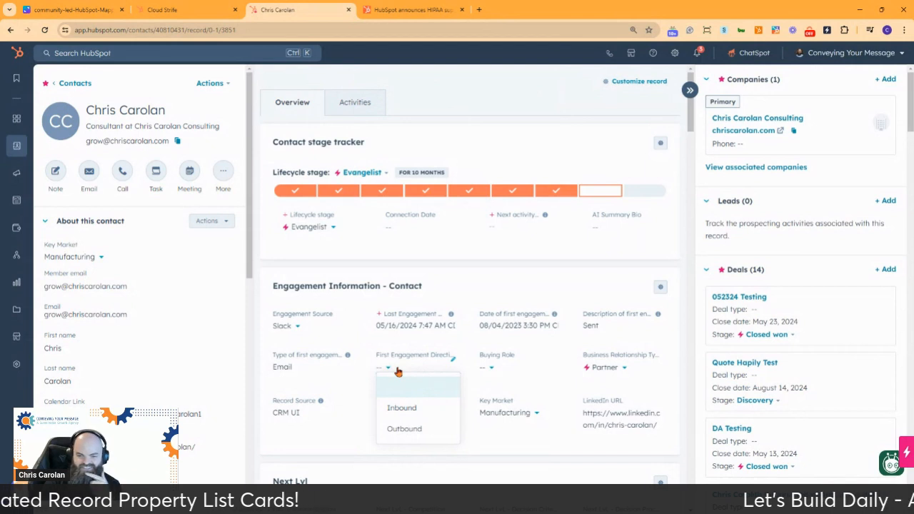
{"action": "left_click", "coordinate": [419, 408]}
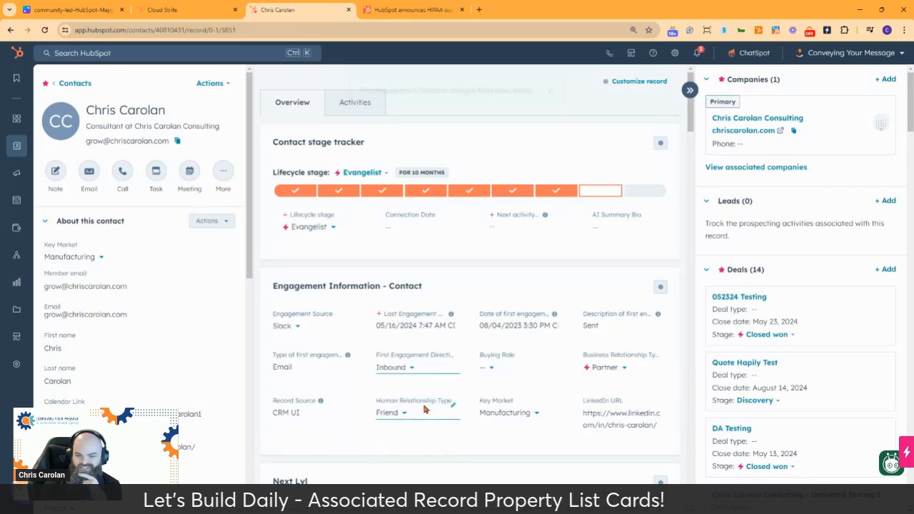
Step: Assign the Decision Maker buying role to the contact in the Engagement Information card
{"action": "left_click", "coordinate": [491, 367]}
{"action": "left_click", "coordinate": [496, 318]}
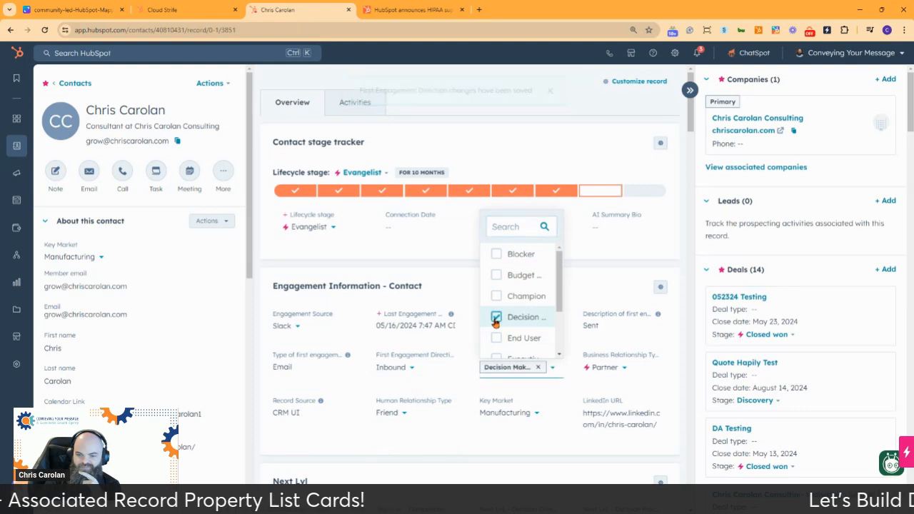
{"action": "left_click", "coordinate": [440, 280]}
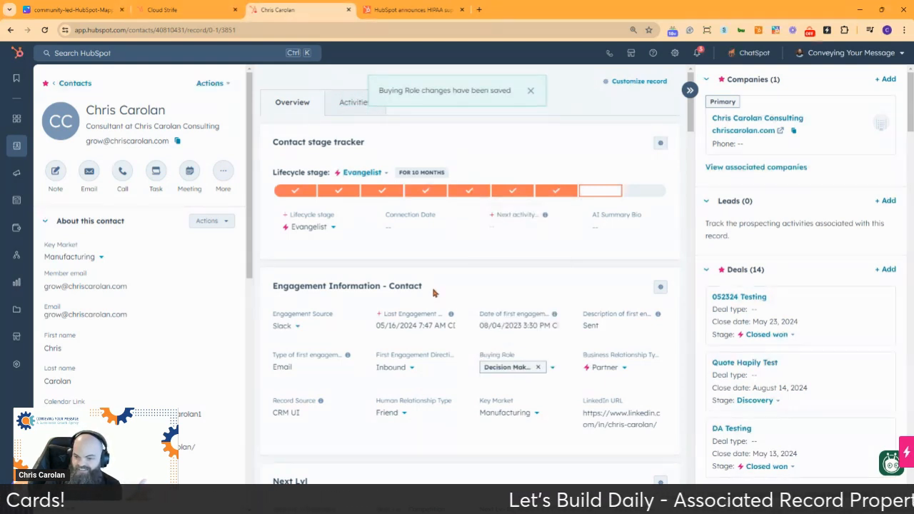
Step: Change the contact's First Engagement Direction to Outbound, and set it back to Inbound
{"action": "left_click", "coordinate": [402, 369]}
{"action": "left_click", "coordinate": [398, 429]}
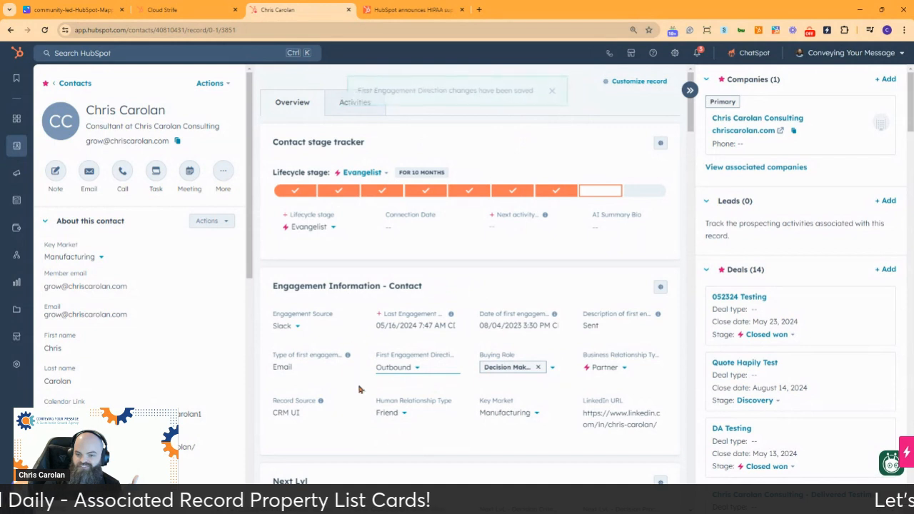
{"action": "left_click", "coordinate": [402, 370]}
{"action": "left_click", "coordinate": [403, 408]}
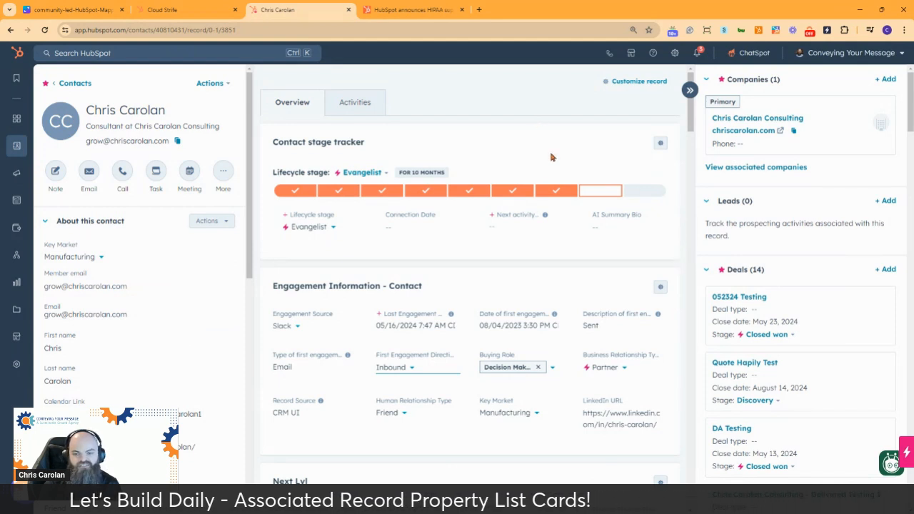
Step: Examine the record overview's Next Lvl, Product history, Customer Orders, Deliverables, Orders and Deals cards
{"action": "scroll", "coordinate": [615, 261], "scroll_direction": "down", "scroll_amount": 1}
{"action": "scroll", "coordinate": [615, 261], "scroll_direction": "down", "scroll_amount": 1}
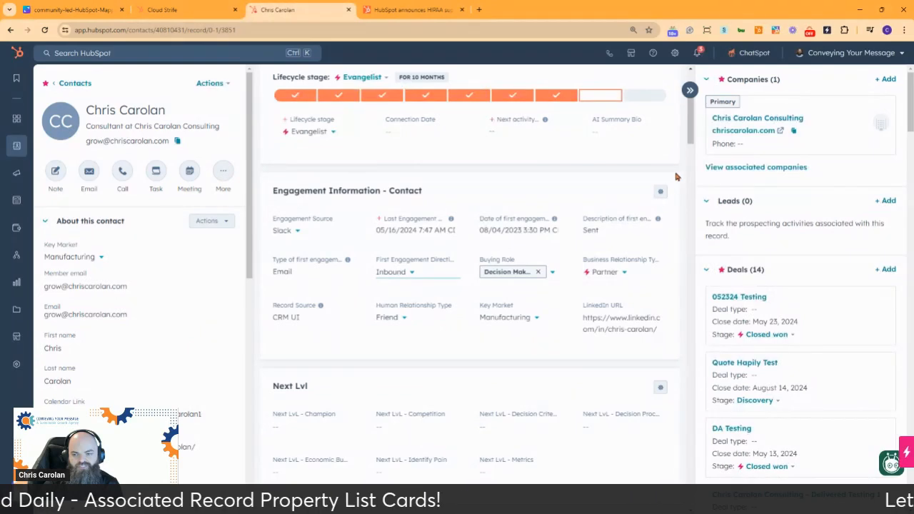
{"action": "scroll", "coordinate": [681, 172], "scroll_direction": "down", "scroll_amount": 2}
{"action": "scroll", "coordinate": [679, 165], "scroll_direction": "down", "scroll_amount": 2}
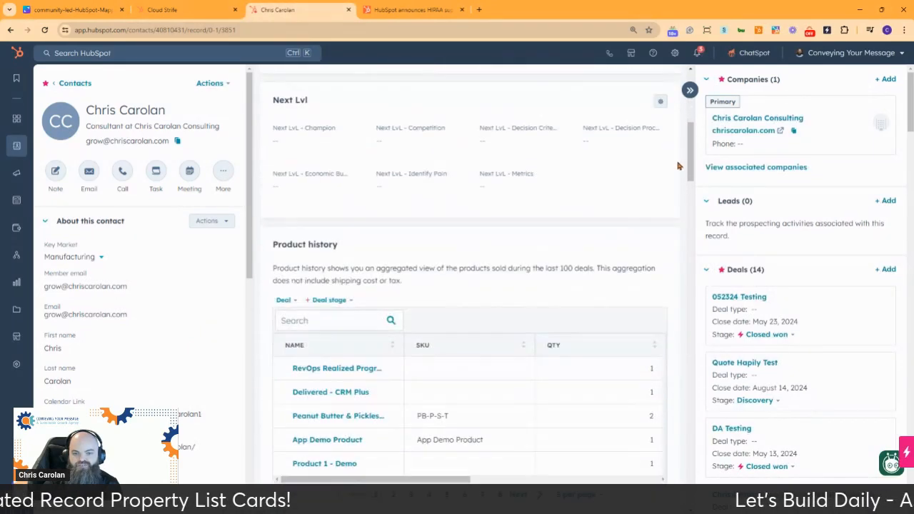
{"action": "scroll", "coordinate": [677, 163], "scroll_direction": "down", "scroll_amount": 1}
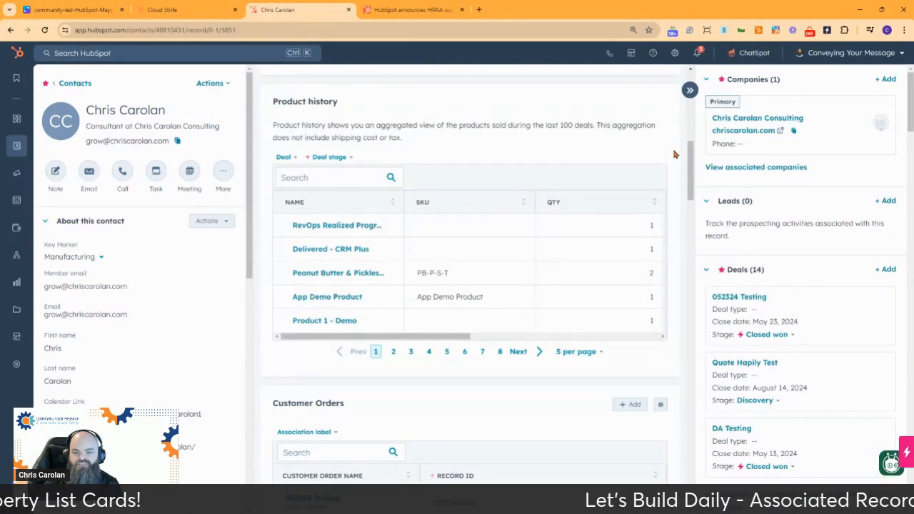
{"action": "scroll", "coordinate": [673, 154], "scroll_direction": "down", "scroll_amount": 2}
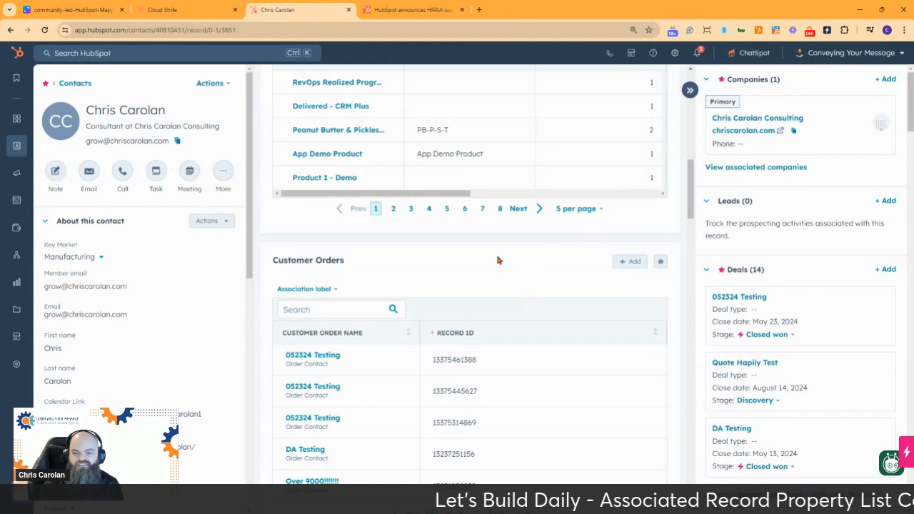
{"action": "scroll", "coordinate": [498, 260], "scroll_direction": "down", "scroll_amount": 1}
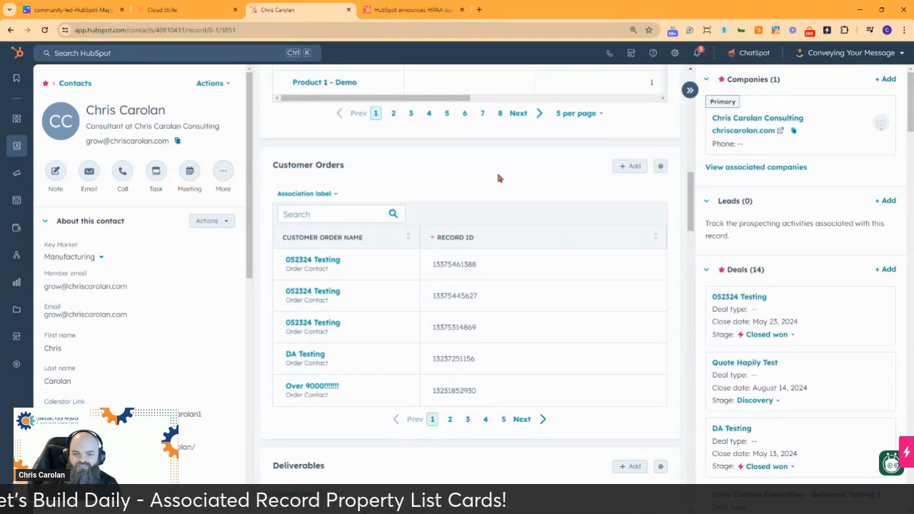
{"action": "scroll", "coordinate": [520, 187], "scroll_direction": "down", "scroll_amount": 2}
{"action": "scroll", "coordinate": [519, 187], "scroll_direction": "down", "scroll_amount": 3}
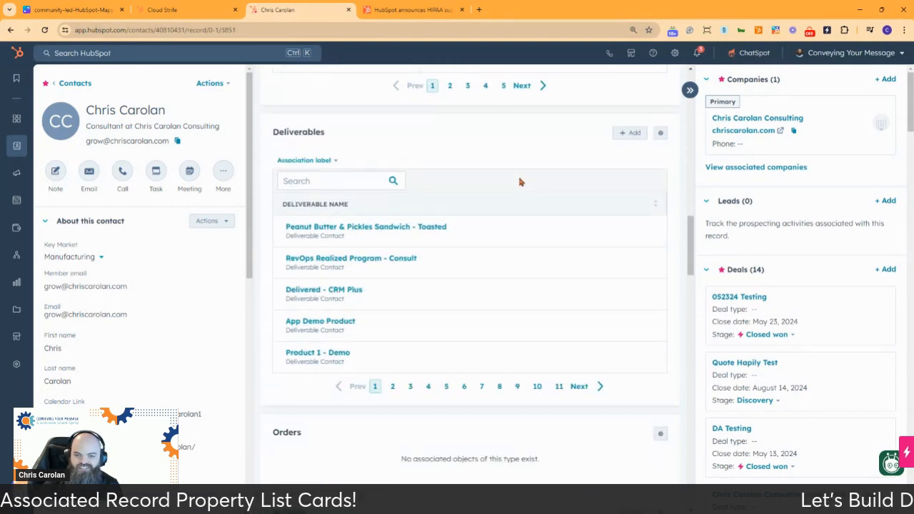
{"action": "scroll", "coordinate": [518, 182], "scroll_direction": "down", "scroll_amount": 1}
{"action": "scroll", "coordinate": [422, 243], "scroll_direction": "down", "scroll_amount": 4}
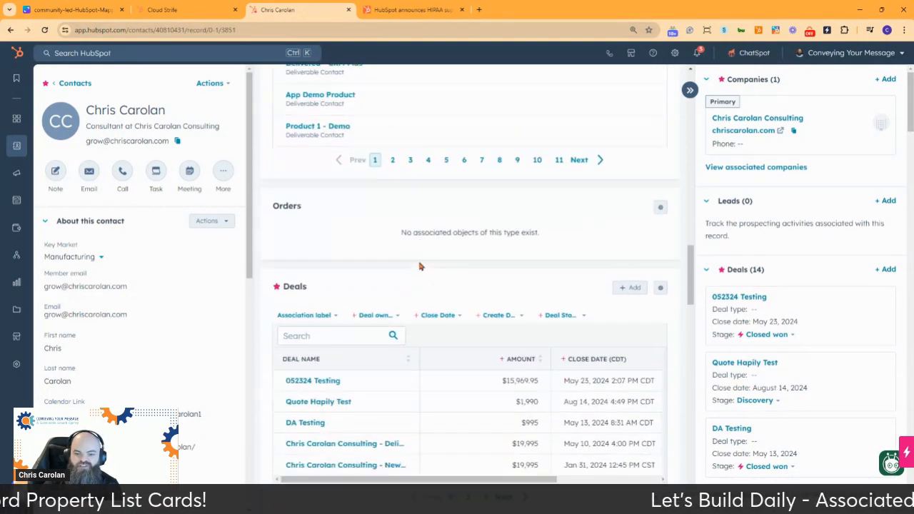
Step: Preview the 052324 Testing deal and examine the record's Deals, Companies, Recent activities, Tickets and Subscriptions cards
{"action": "scroll", "coordinate": [418, 240], "scroll_direction": "down", "scroll_amount": 2}
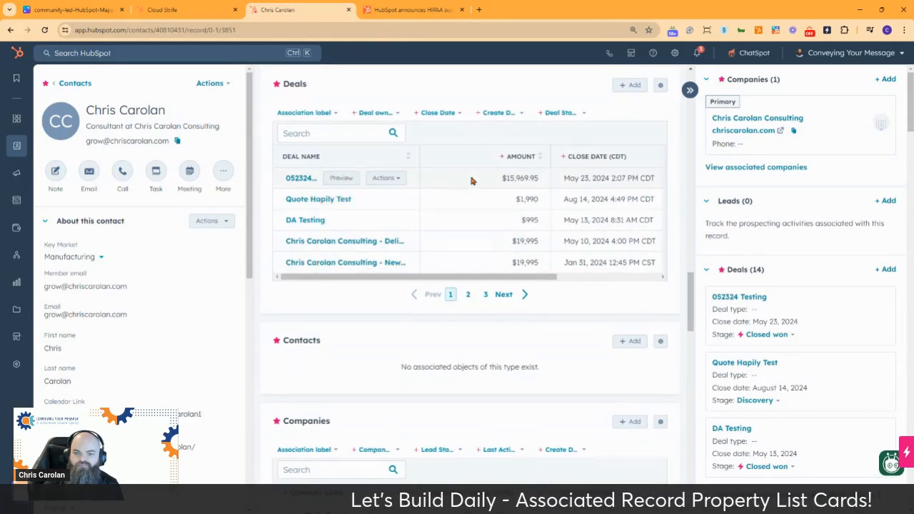
{"action": "scroll", "coordinate": [471, 181], "scroll_direction": "down", "scroll_amount": 1}
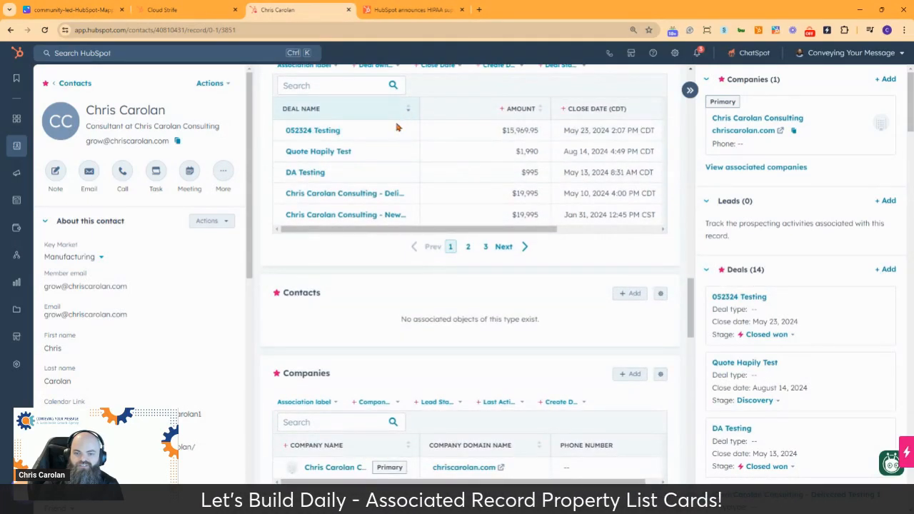
{"action": "left_click", "coordinate": [341, 131]}
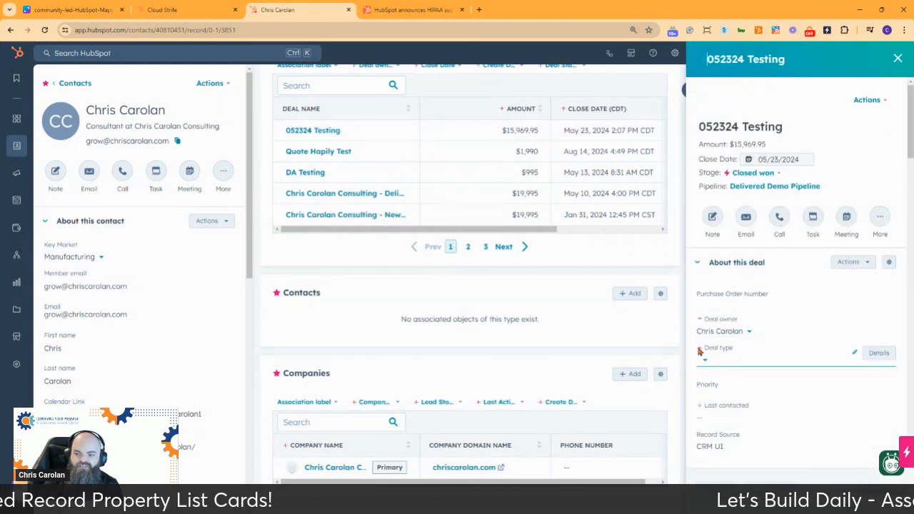
{"action": "scroll", "coordinate": [457, 270], "scroll_direction": "down", "scroll_amount": 2}
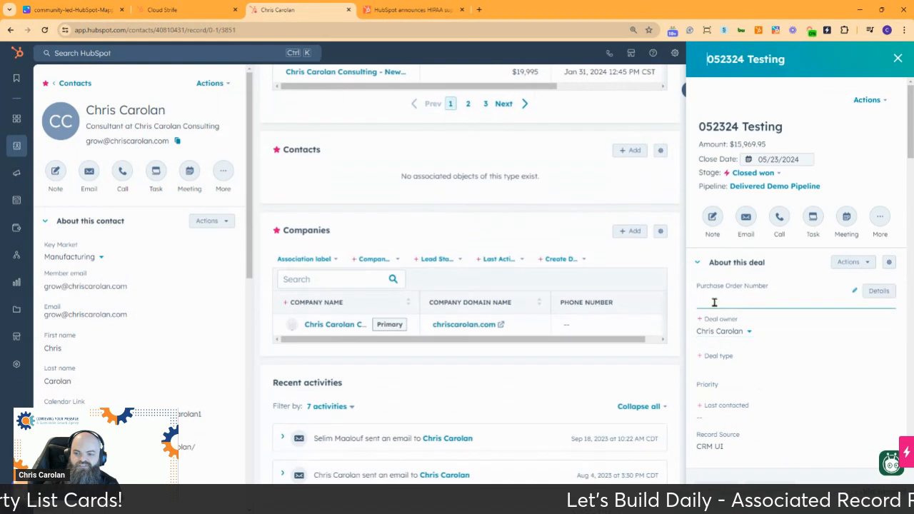
{"action": "scroll", "coordinate": [379, 253], "scroll_direction": "down", "scroll_amount": 2}
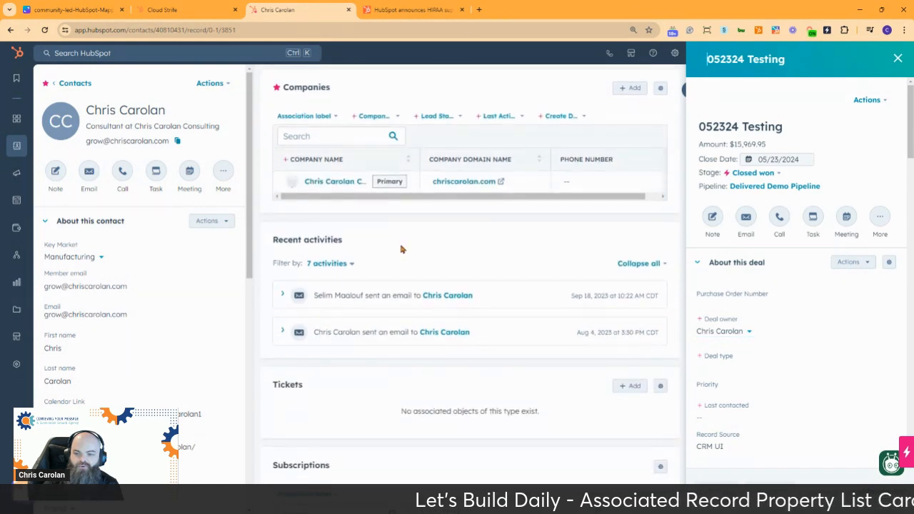
{"action": "scroll", "coordinate": [664, 283], "scroll_direction": "down", "scroll_amount": 2}
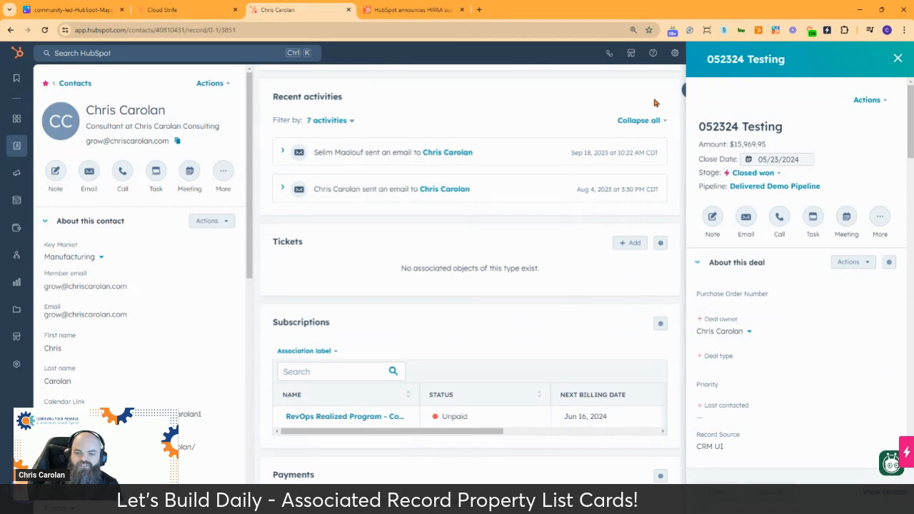
{"action": "left_click", "coordinate": [897, 60]}
{"action": "scroll", "coordinate": [585, 257], "scroll_direction": "up", "scroll_amount": 10}
{"action": "scroll", "coordinate": [580, 254], "scroll_direction": "up", "scroll_amount": 15}
{"action": "scroll", "coordinate": [580, 252], "scroll_direction": "up", "scroll_amount": 5}
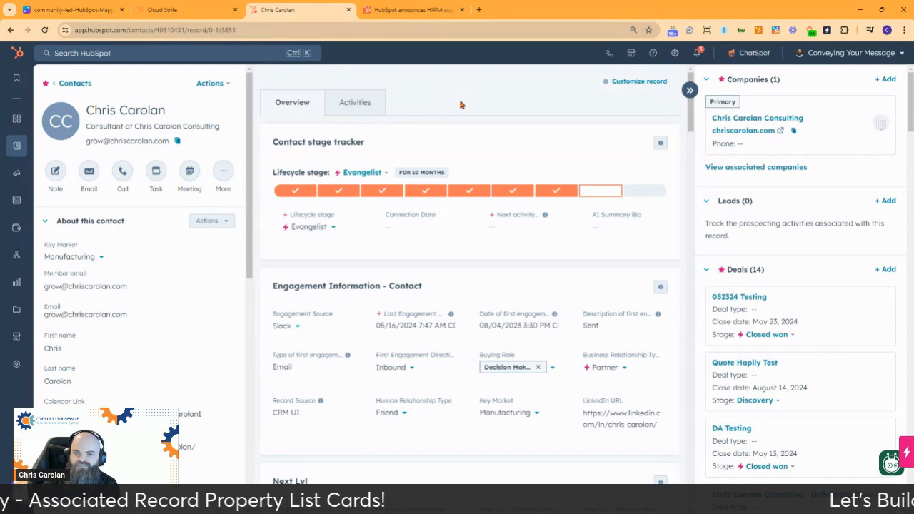
Step: Switch to the contact record in the Let's Build account and open the default middle column view for customization
{"action": "left_click", "coordinate": [177, 12]}
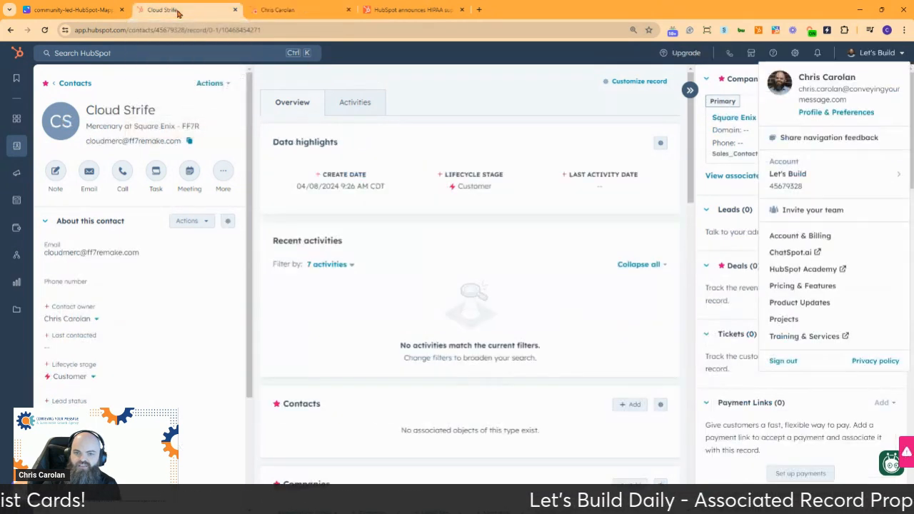
{"action": "left_click", "coordinate": [544, 91]}
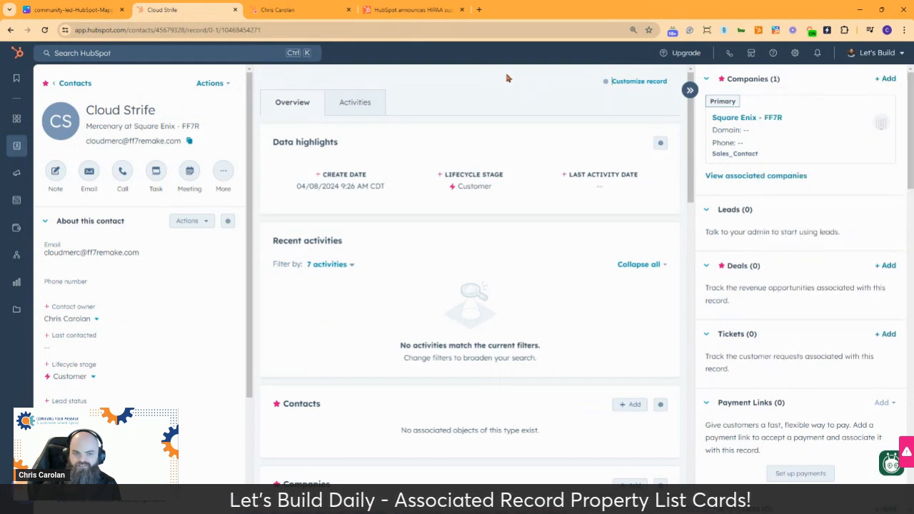
{"action": "mouse_move", "coordinate": [50, 106]}
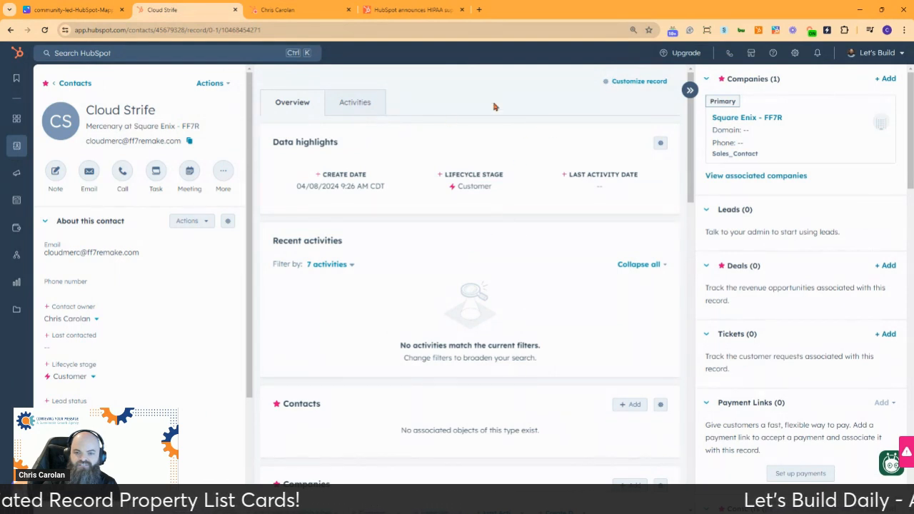
{"action": "left_click", "coordinate": [643, 82]}
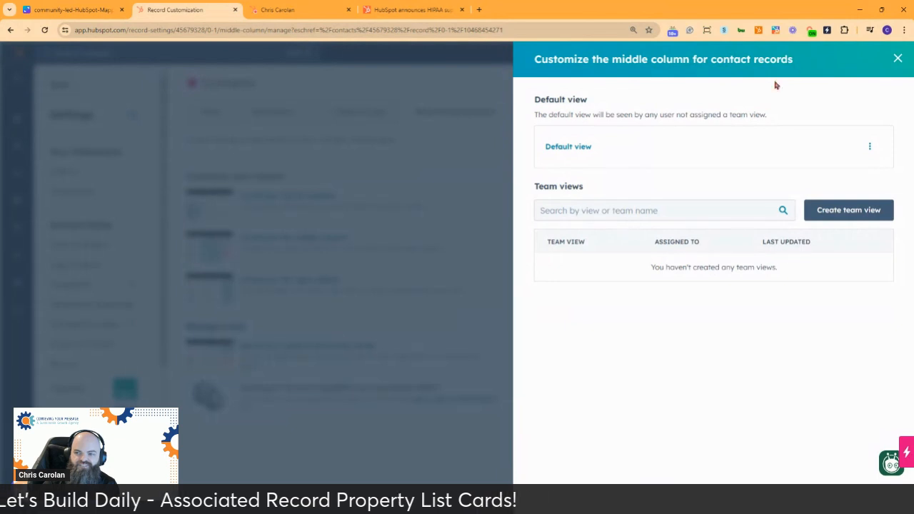
{"action": "left_click", "coordinate": [567, 147]}
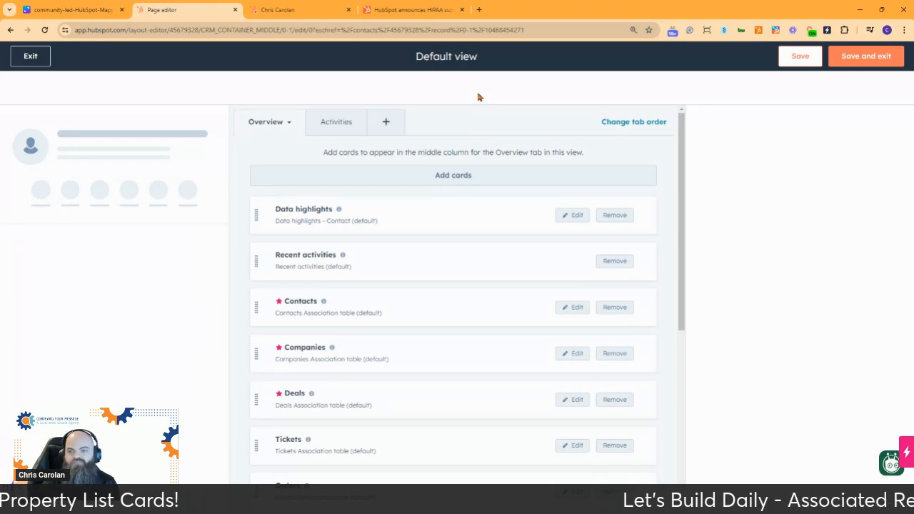
Step: Browse the association table, data highlight and complete lists of cards that can be added to the Overview tab
{"action": "left_click", "coordinate": [461, 175]}
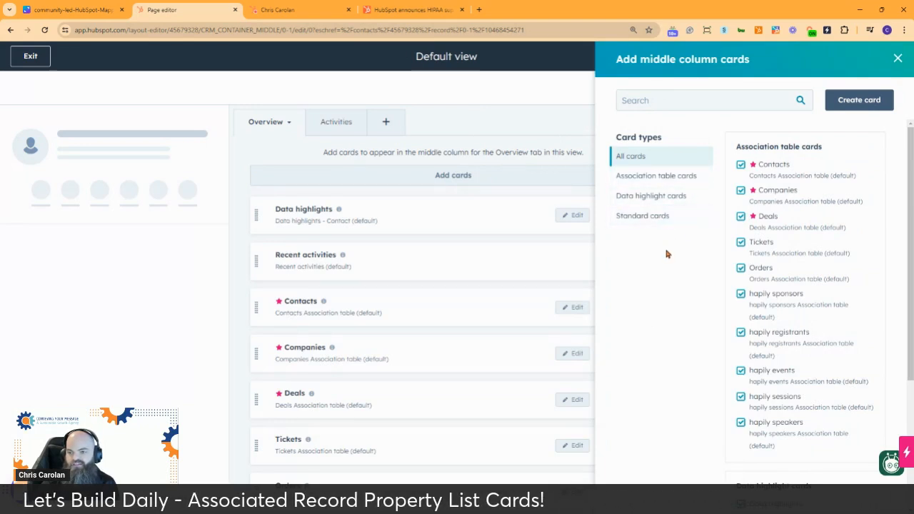
{"action": "left_click", "coordinate": [657, 176]}
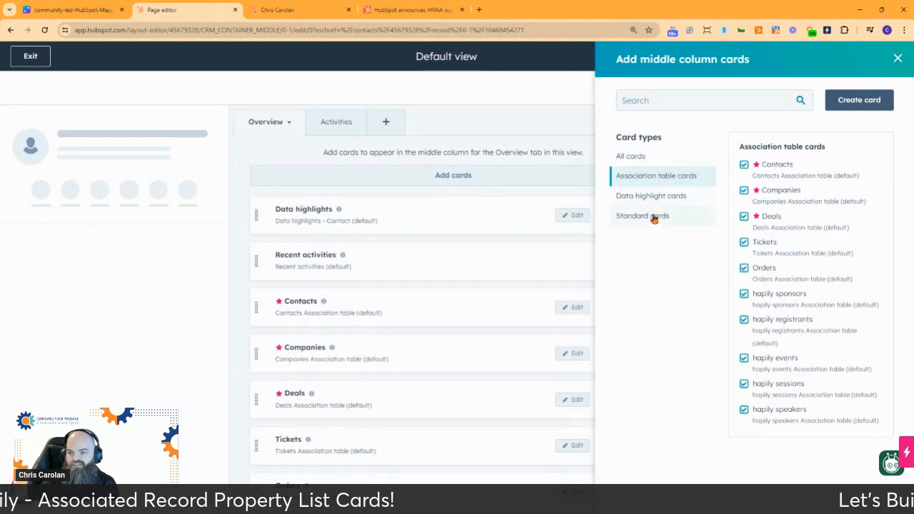
{"action": "left_click", "coordinate": [660, 194]}
{"action": "left_click", "coordinate": [632, 156]}
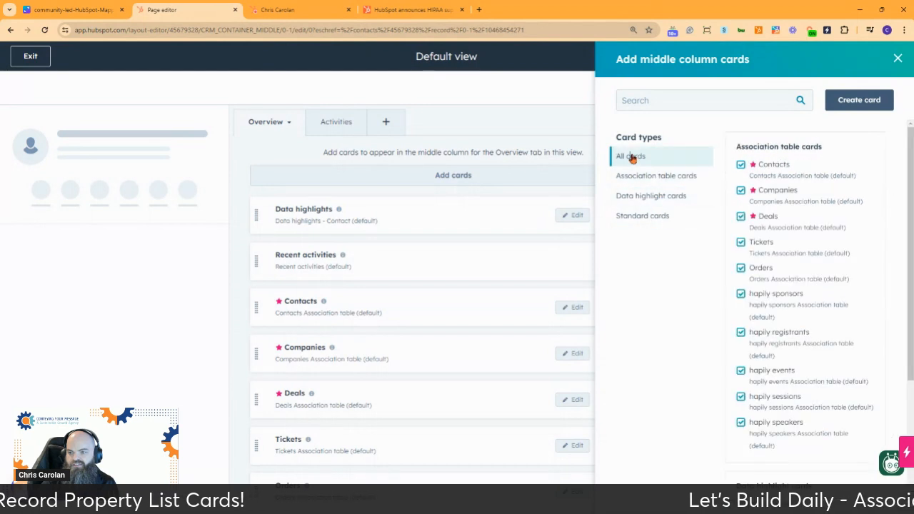
Step: Examine the card types available for a new middle column card, and exit the view editor without saving
{"action": "left_click", "coordinate": [859, 102]}
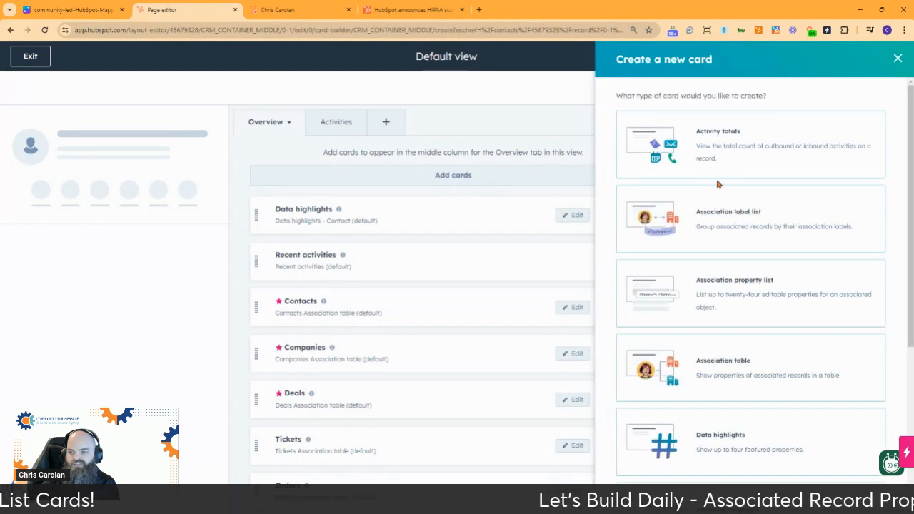
{"action": "scroll", "coordinate": [720, 178], "scroll_direction": "down", "scroll_amount": 2}
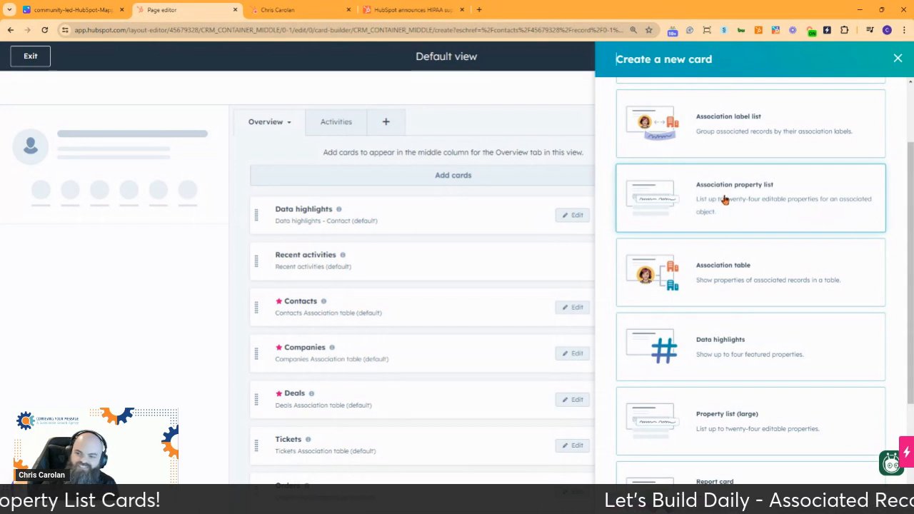
{"action": "scroll", "coordinate": [785, 195], "scroll_direction": "down", "scroll_amount": 2}
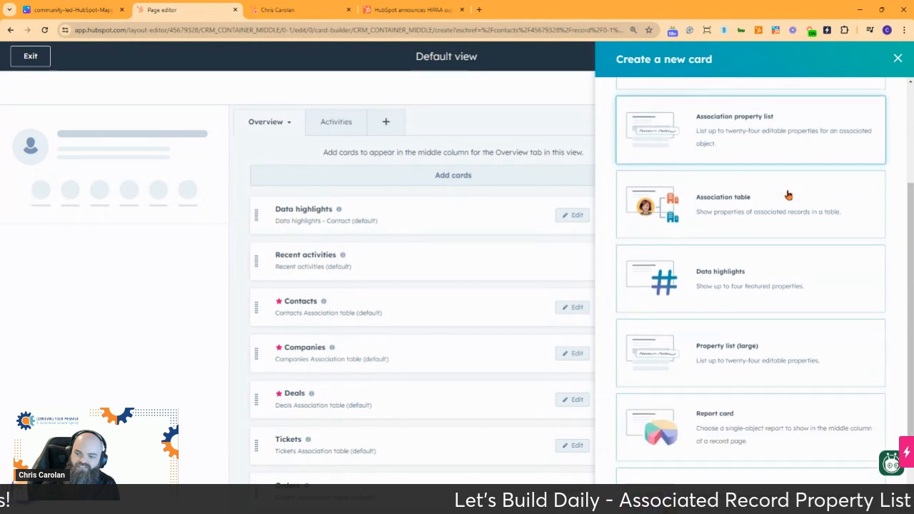
{"action": "scroll", "coordinate": [785, 195], "scroll_direction": "down", "scroll_amount": 1}
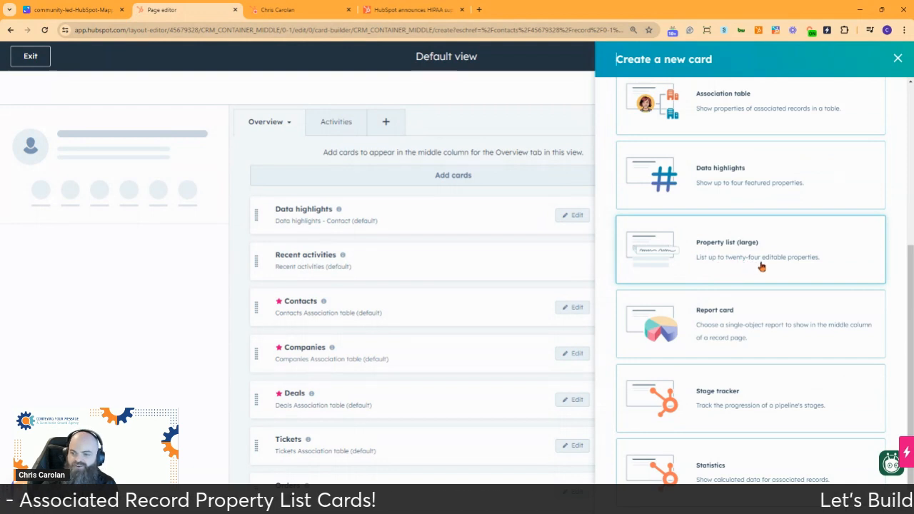
{"action": "scroll", "coordinate": [760, 265], "scroll_direction": "up", "scroll_amount": 3}
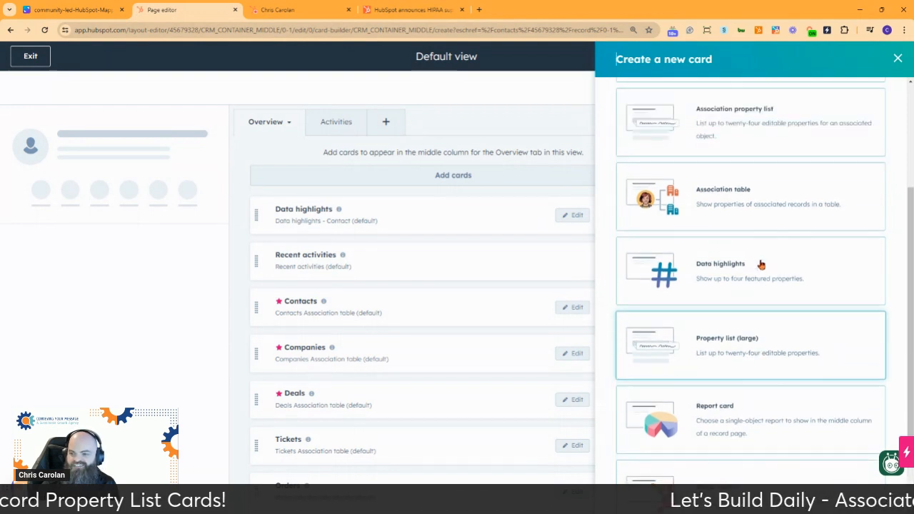
{"action": "scroll", "coordinate": [759, 264], "scroll_direction": "up", "scroll_amount": 1}
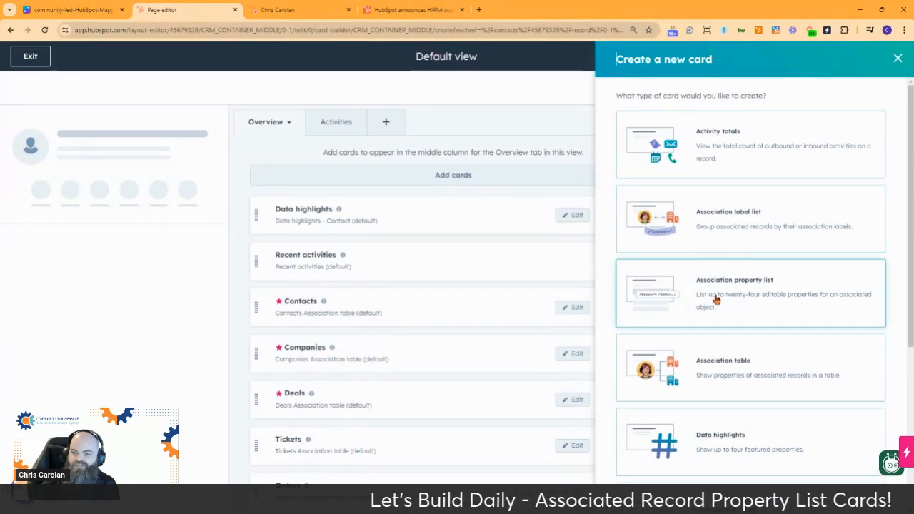
{"action": "left_click", "coordinate": [898, 58]}
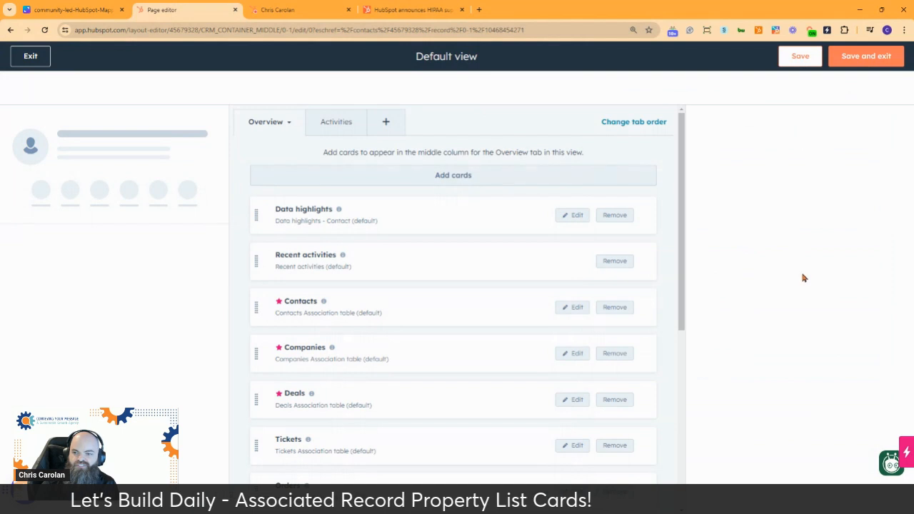
{"action": "left_click", "coordinate": [31, 57]}
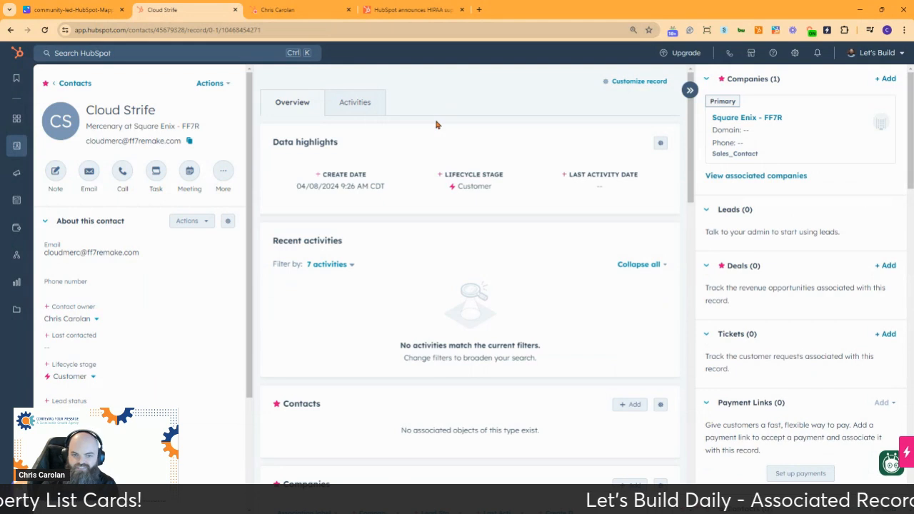
Step: Open the Let's Build account's Product Updates in a new browser tab and switch to it
{"action": "left_click", "coordinate": [879, 55]}
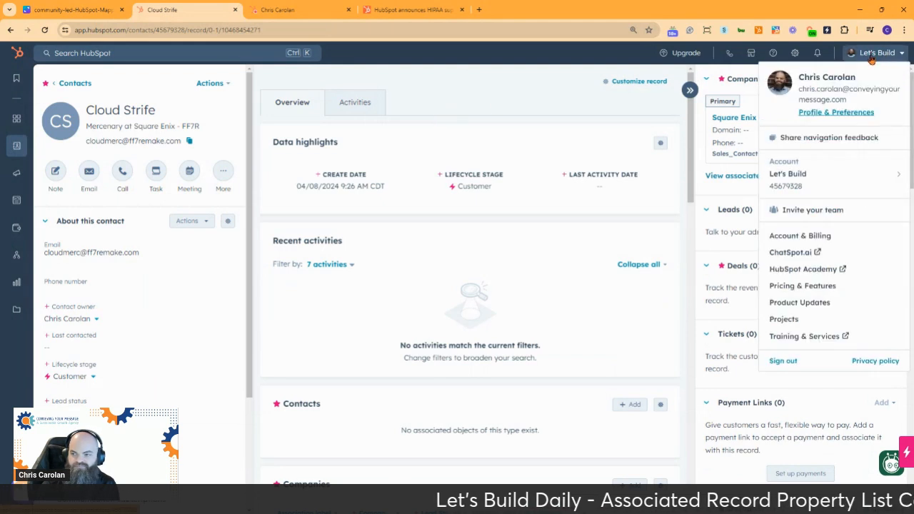
{"action": "right_click", "coordinate": [804, 307]}
{"action": "left_click", "coordinate": [750, 313]}
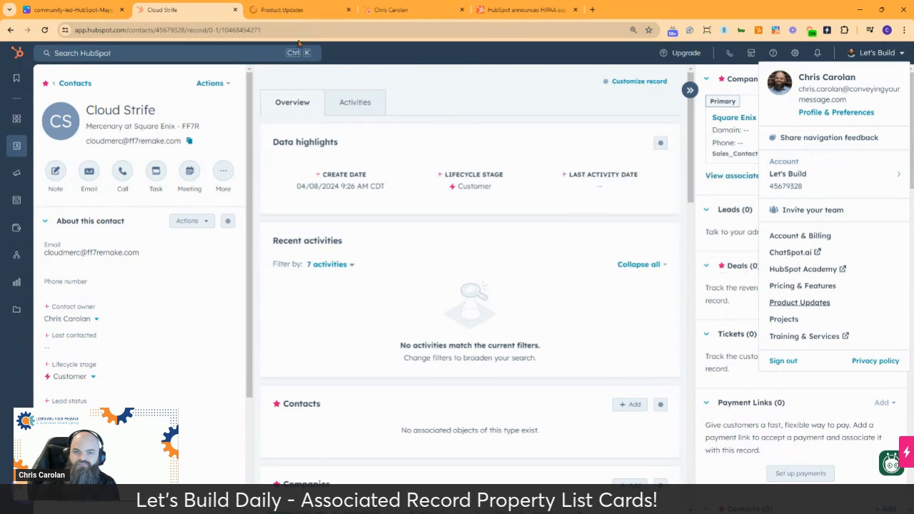
{"action": "left_click", "coordinate": [296, 8]}
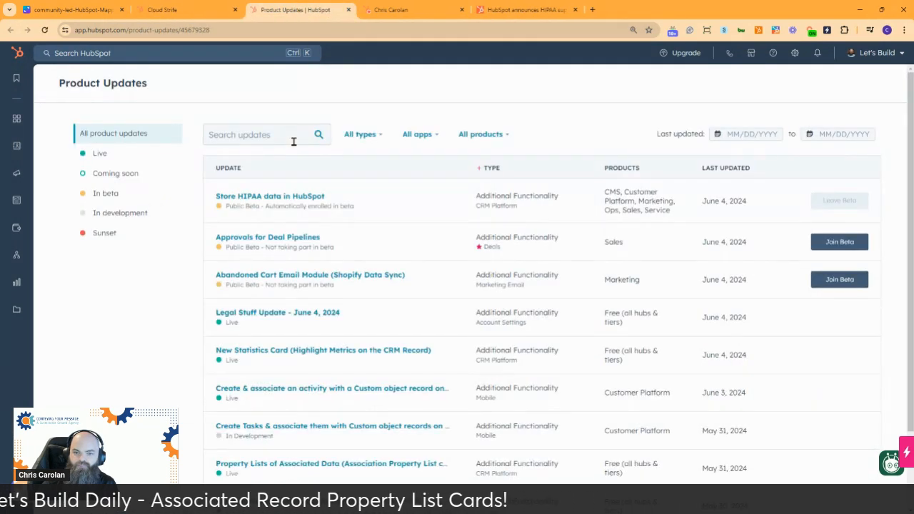
Step: Search the product updates for "unif" and enroll the entire account in the A Unified Record Page Editor beta, accepting the beta terms
{"action": "mouse_move", "coordinate": [300, 206]}
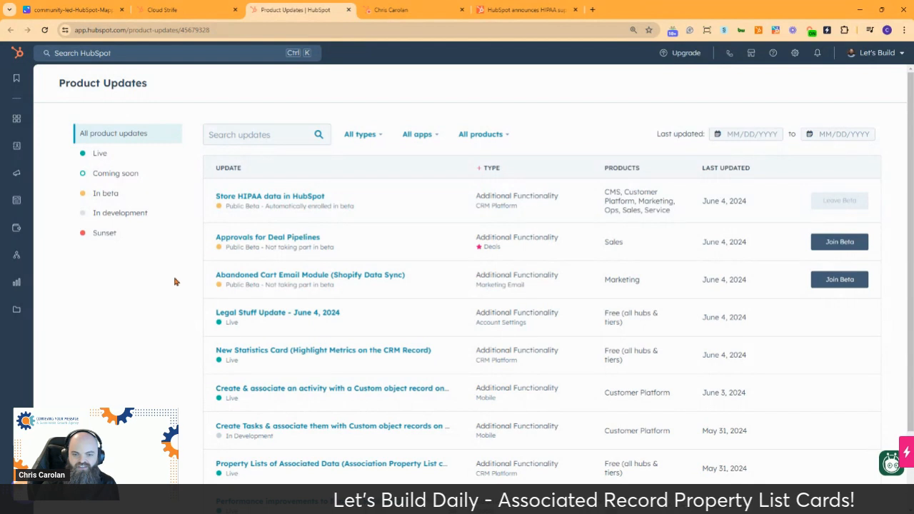
{"action": "left_click", "coordinate": [255, 137]}
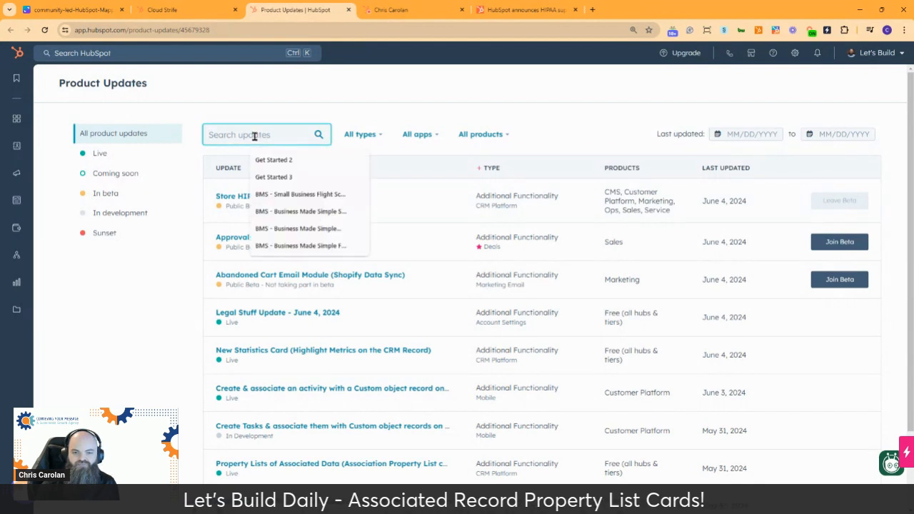
{"action": "type", "text": "unif"}
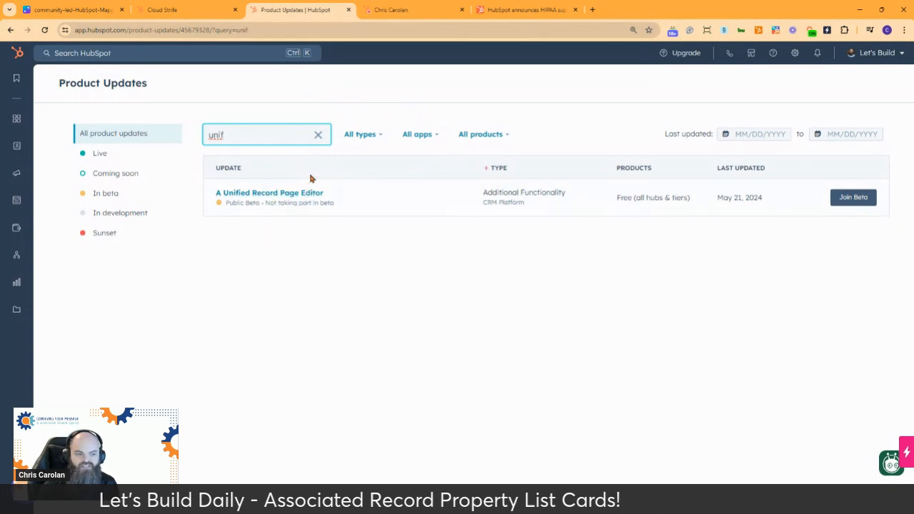
{"action": "left_click", "coordinate": [853, 201]}
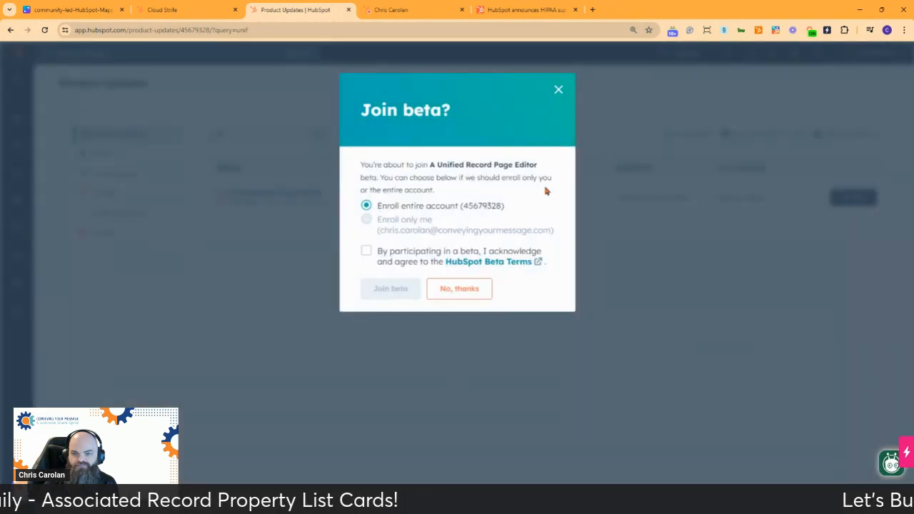
{"action": "left_click", "coordinate": [365, 251]}
{"action": "left_click", "coordinate": [380, 289]}
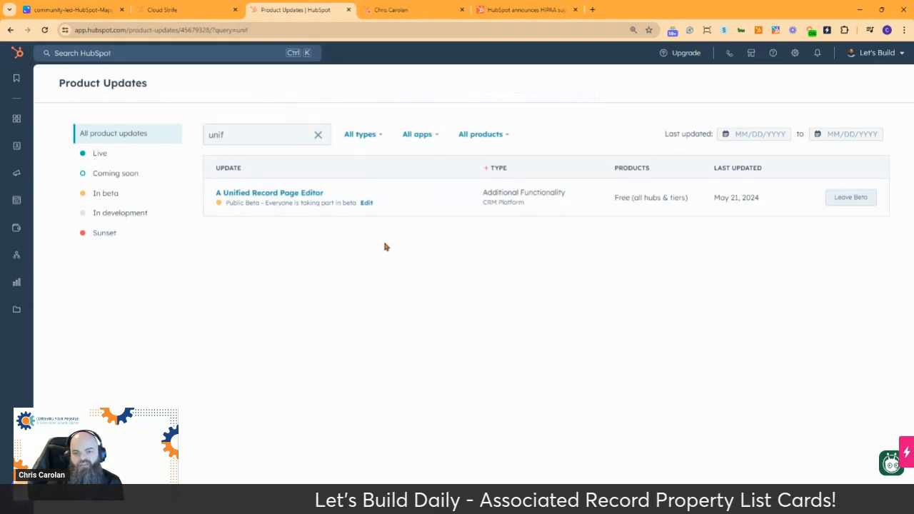
Step: Search the product updates for "asso" and read the Property Lists of Associated Data (Association Property List card) update
{"action": "left_click", "coordinate": [242, 134]}
{"action": "double_click", "coordinate": [242, 135]}
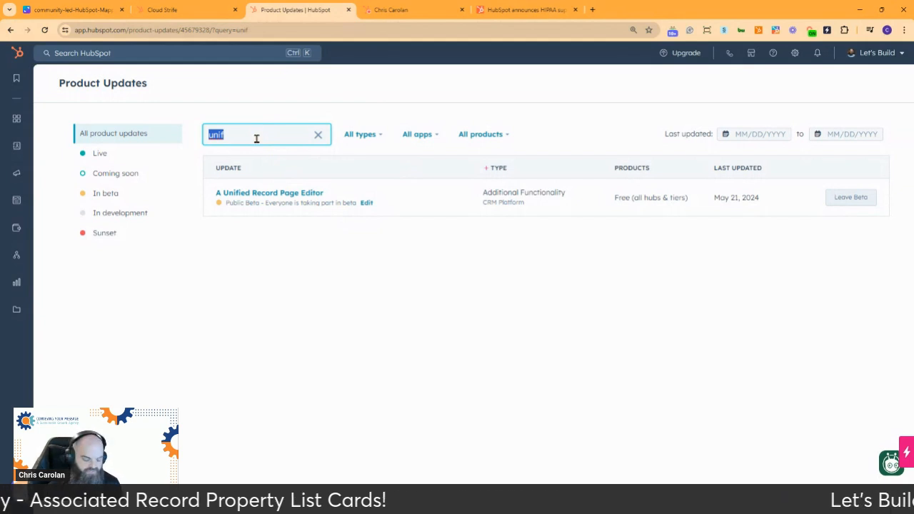
{"action": "type", "text": "asso"}
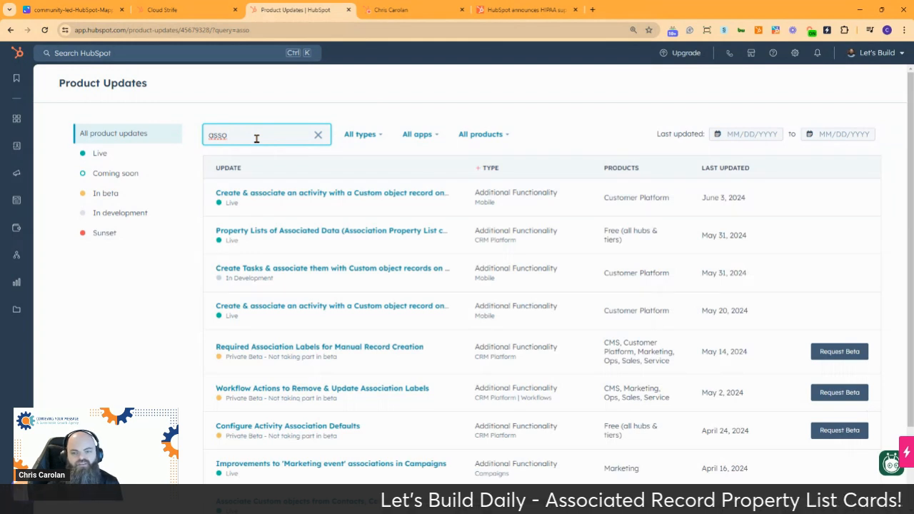
{"action": "left_click", "coordinate": [261, 232]}
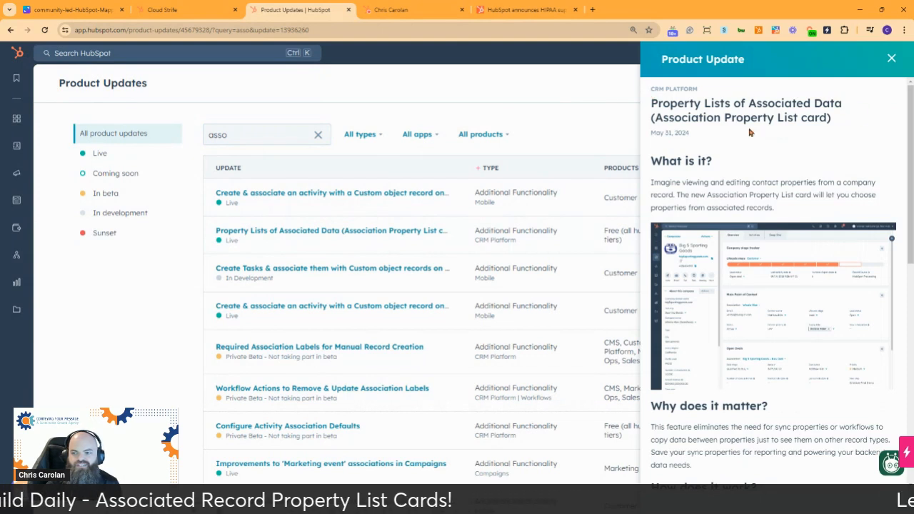
{"action": "scroll", "coordinate": [765, 175], "scroll_direction": "down", "scroll_amount": 1}
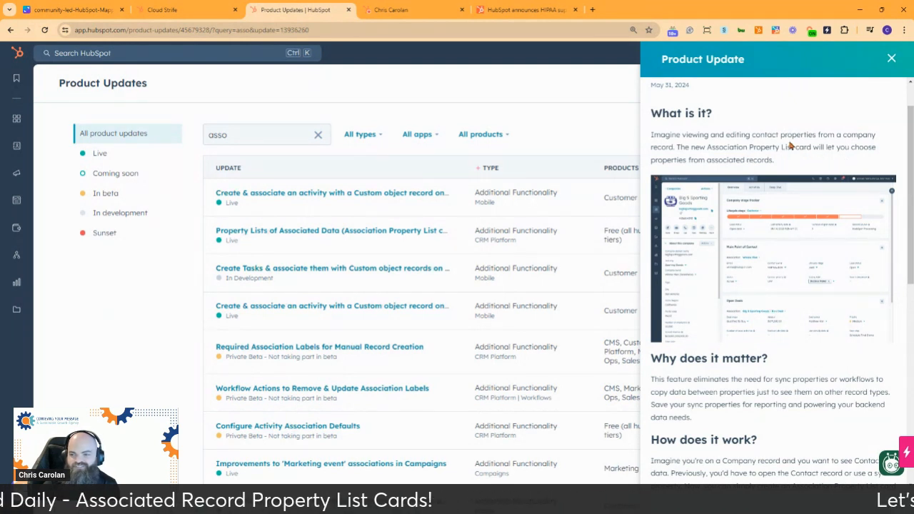
Step: Read the Association Property List card update, including why it matters, how it works and supported object types, and close it
{"action": "scroll", "coordinate": [790, 145], "scroll_direction": "down", "scroll_amount": 2}
{"action": "scroll", "coordinate": [790, 145], "scroll_direction": "down", "scroll_amount": 2}
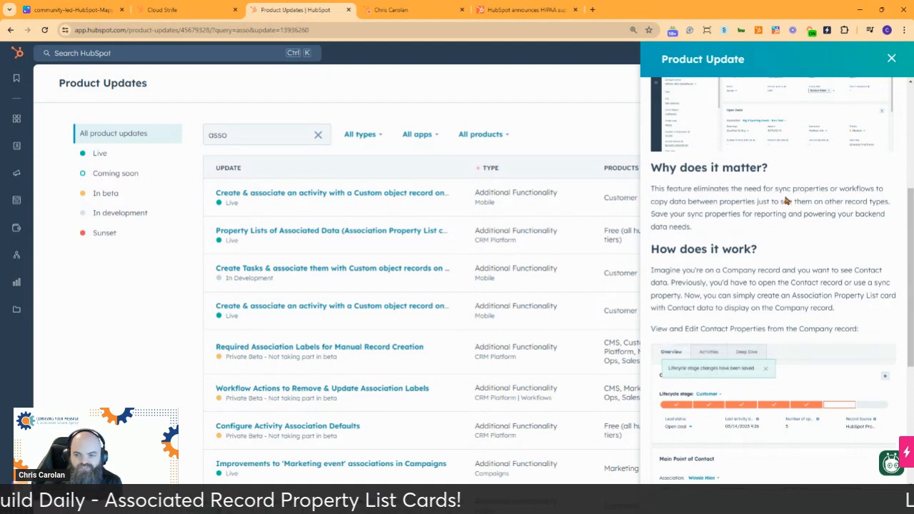
{"action": "scroll", "coordinate": [783, 199], "scroll_direction": "up", "scroll_amount": 2}
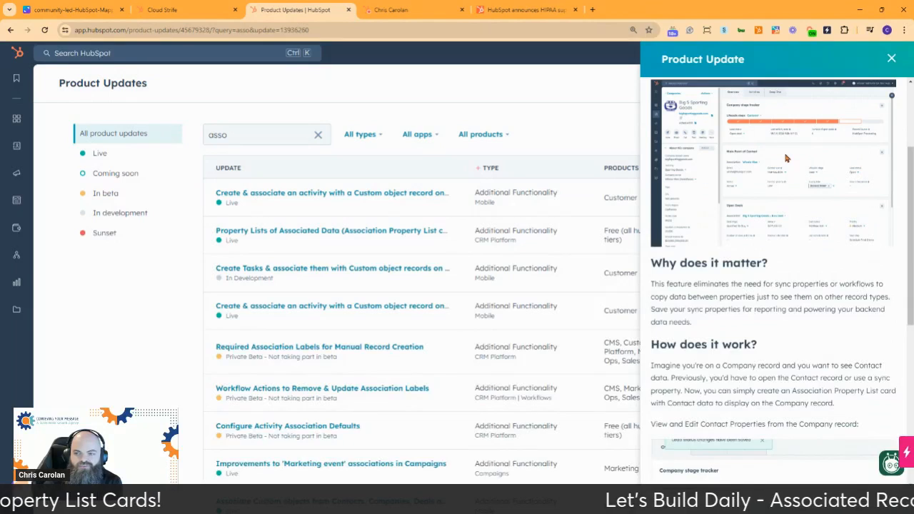
{"action": "scroll", "coordinate": [761, 280], "scroll_direction": "down", "scroll_amount": 2}
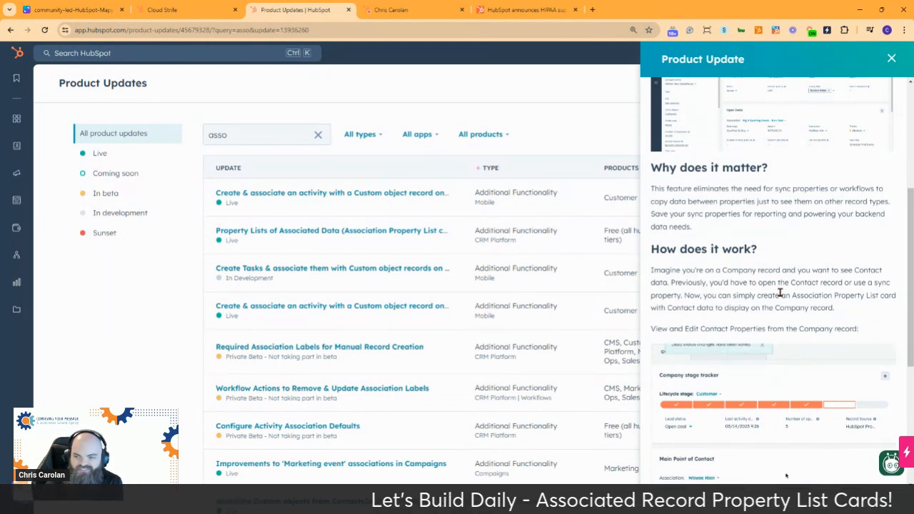
{"action": "scroll", "coordinate": [781, 293], "scroll_direction": "down", "scroll_amount": 1}
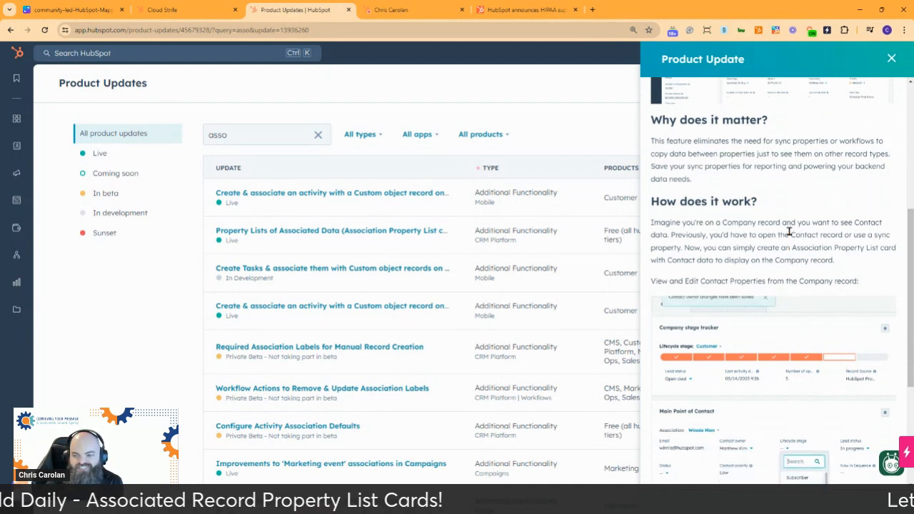
{"action": "scroll", "coordinate": [788, 231], "scroll_direction": "down", "scroll_amount": 1}
{"action": "scroll", "coordinate": [785, 178], "scroll_direction": "down", "scroll_amount": 2}
{"action": "scroll", "coordinate": [781, 168], "scroll_direction": "up", "scroll_amount": 1}
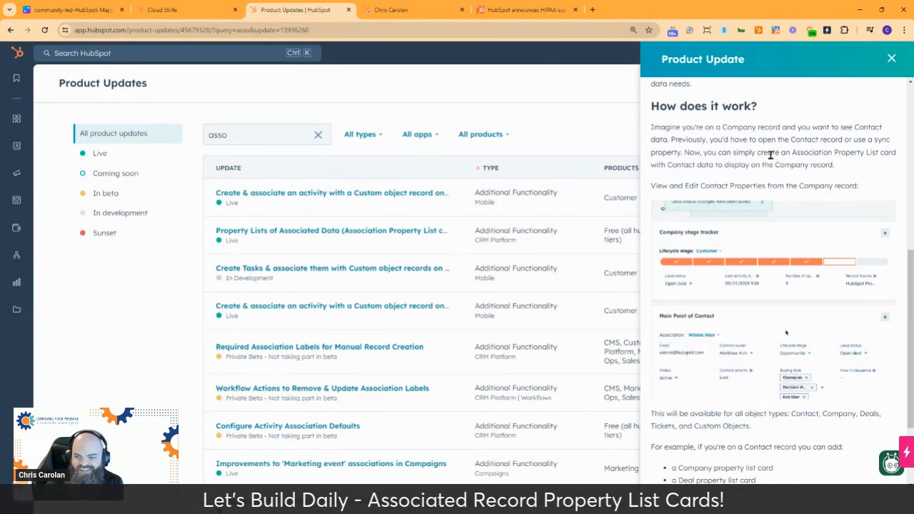
{"action": "scroll", "coordinate": [771, 158], "scroll_direction": "down", "scroll_amount": 1}
{"action": "scroll", "coordinate": [771, 157], "scroll_direction": "down", "scroll_amount": 1}
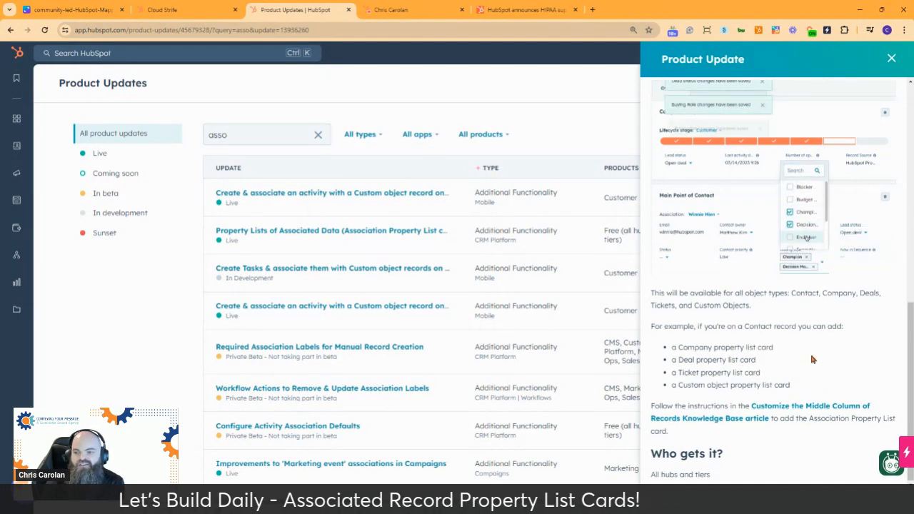
{"action": "scroll", "coordinate": [811, 360], "scroll_direction": "up", "scroll_amount": 3}
{"action": "scroll", "coordinate": [811, 353], "scroll_direction": "up", "scroll_amount": 4}
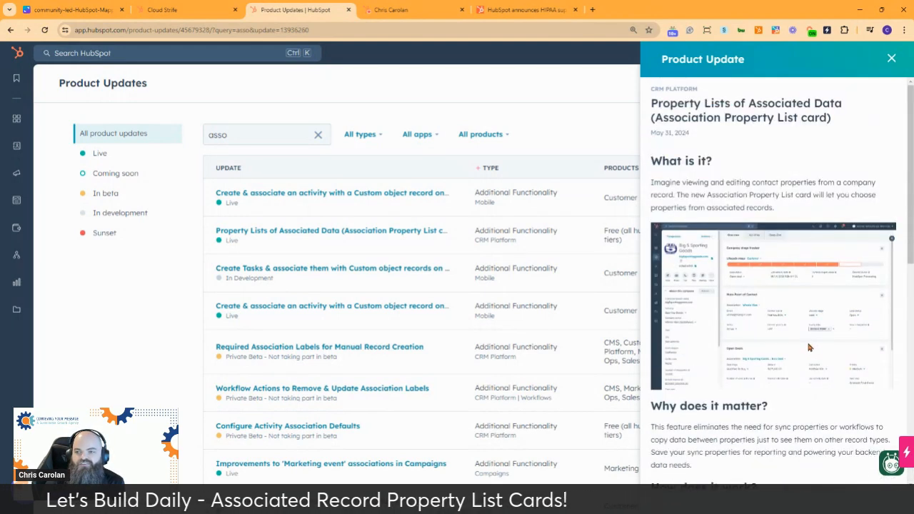
{"action": "left_click", "coordinate": [891, 59]}
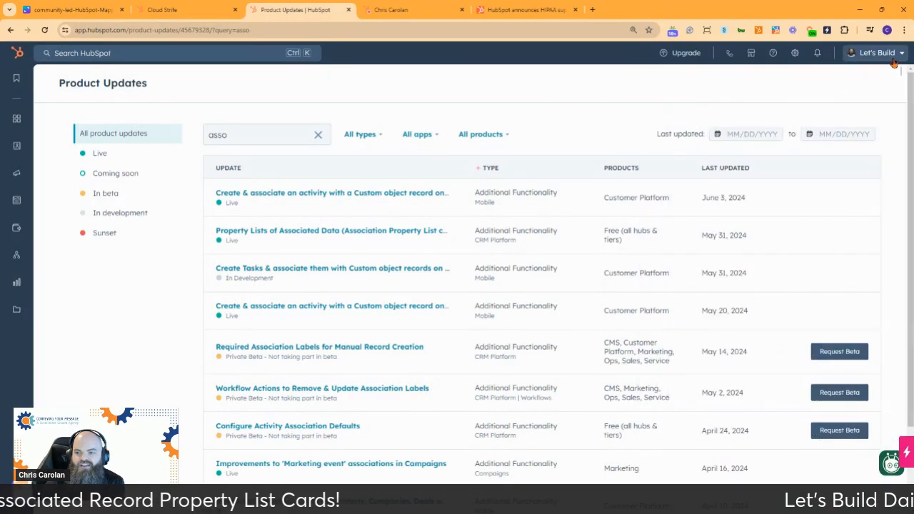
Step: Return to the Let's Build contact record, read the Manage views hints, and open the contacts' default view for editing
{"action": "left_click", "coordinate": [187, 10]}
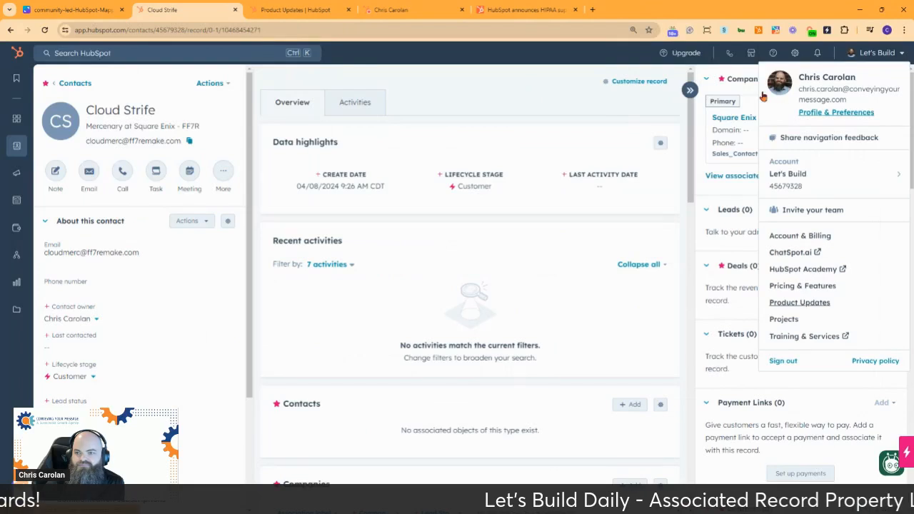
{"action": "left_click", "coordinate": [621, 82]}
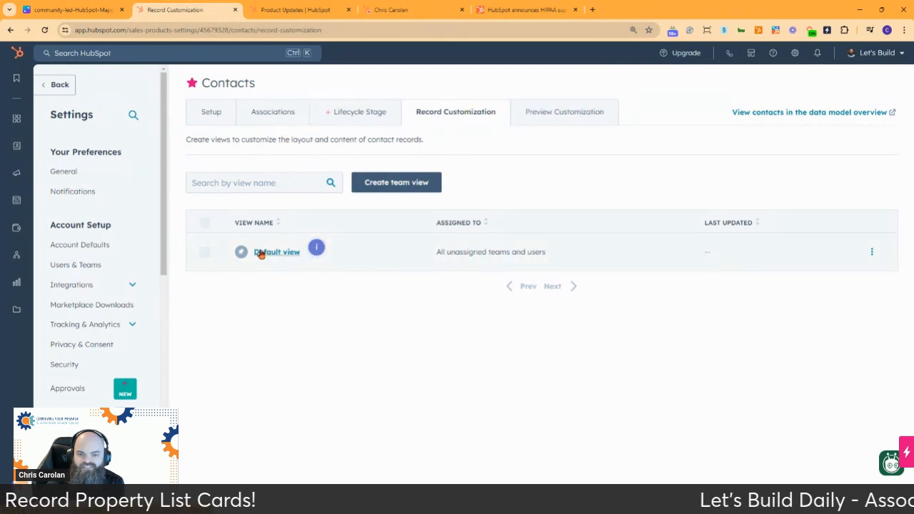
{"action": "left_click", "coordinate": [316, 248]}
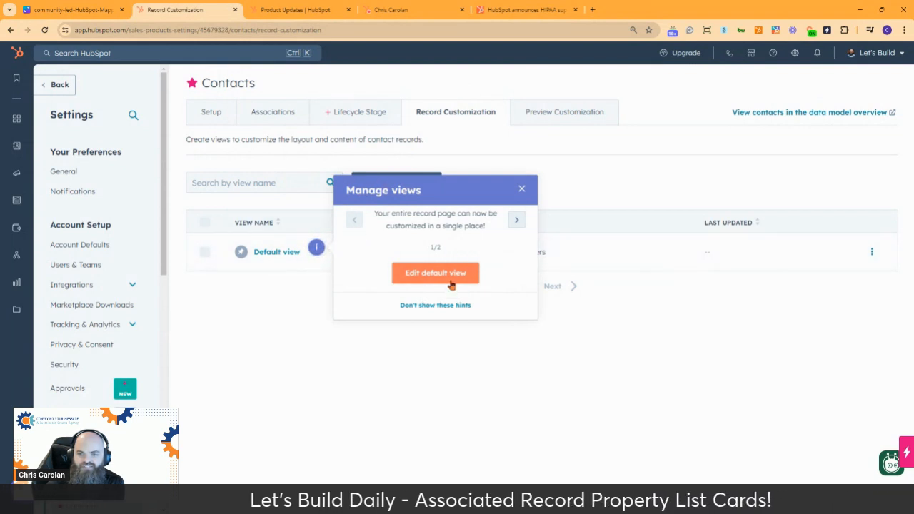
{"action": "left_click", "coordinate": [518, 220]}
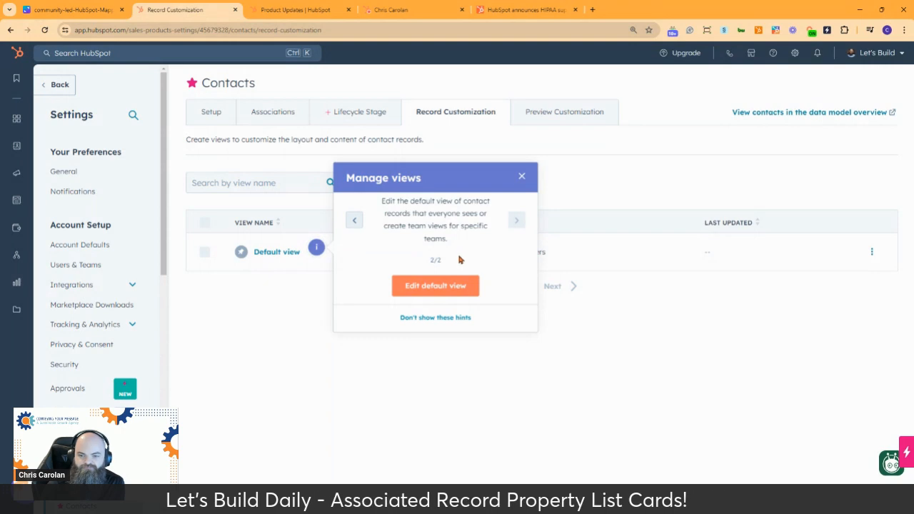
{"action": "left_click", "coordinate": [435, 286]}
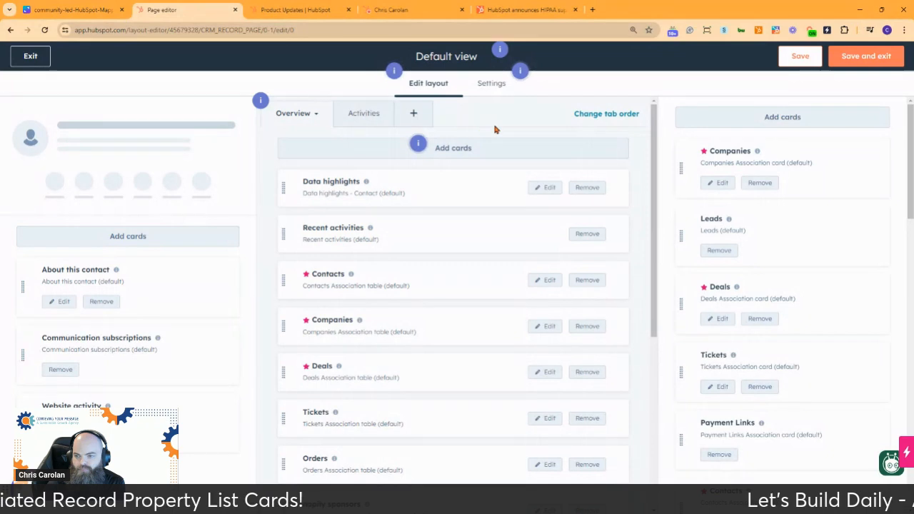
Step: Examine the middle column cards on the default view's Overview tab, and exit the layout editor without saving
{"action": "scroll", "coordinate": [536, 139], "scroll_direction": "down", "scroll_amount": 4}
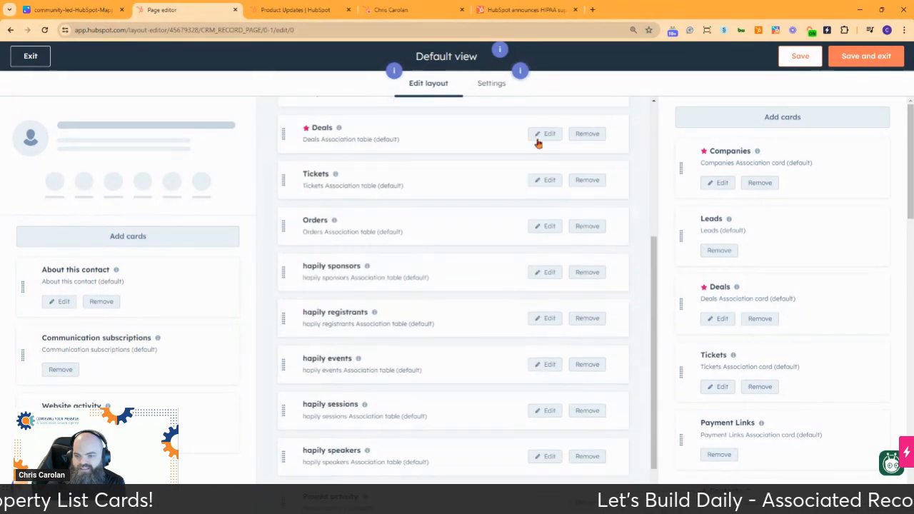
{"action": "scroll", "coordinate": [540, 143], "scroll_direction": "up", "scroll_amount": 4}
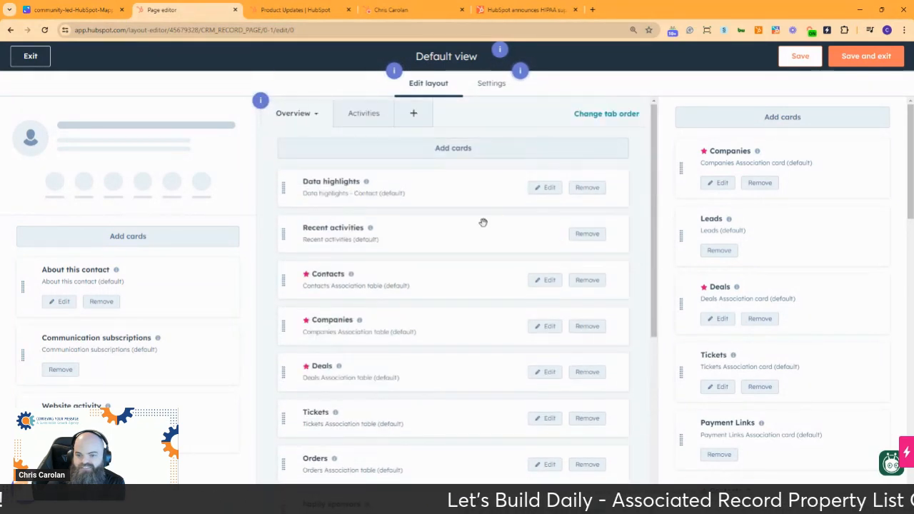
{"action": "scroll", "coordinate": [488, 214], "scroll_direction": "down", "scroll_amount": 3}
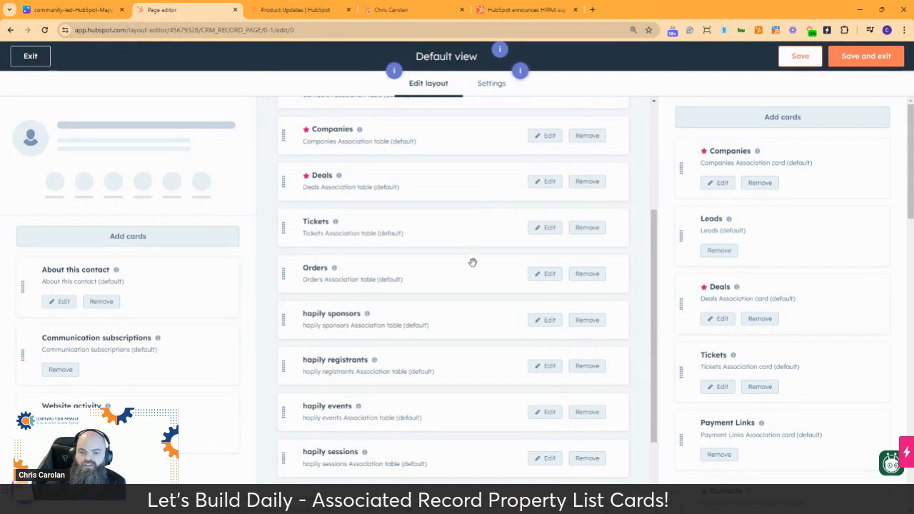
{"action": "scroll", "coordinate": [471, 260], "scroll_direction": "up", "scroll_amount": 3}
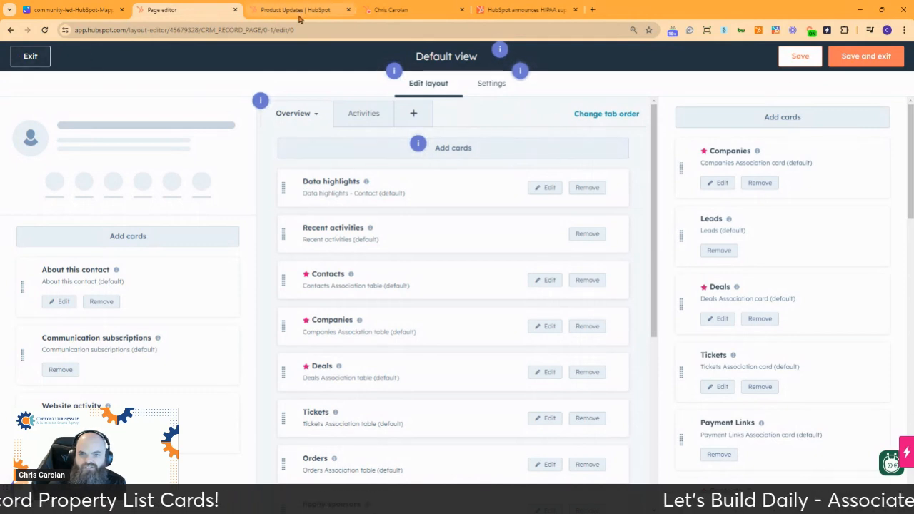
{"action": "left_click", "coordinate": [32, 58]}
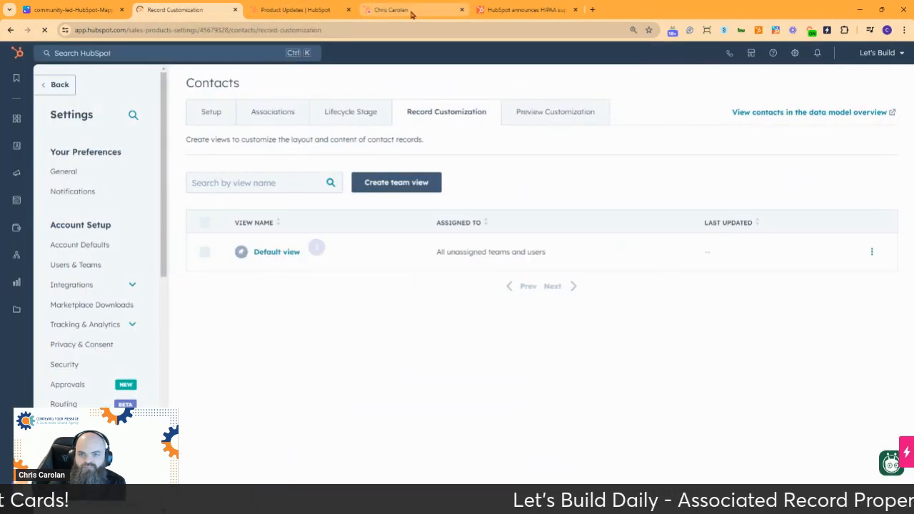
Step: Switch to the contact record in the Conveying Your Message account and open its default contact view for layout editing
{"action": "left_click", "coordinate": [411, 11]}
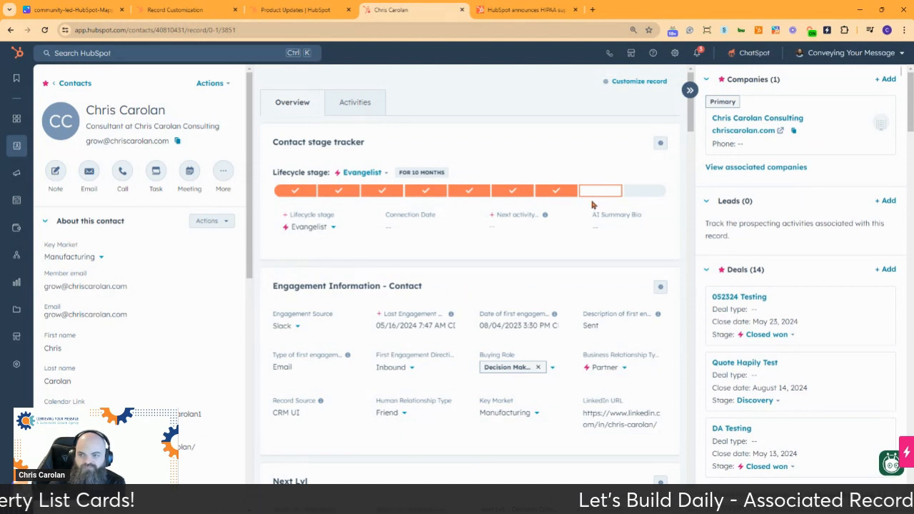
{"action": "left_click", "coordinate": [637, 83]}
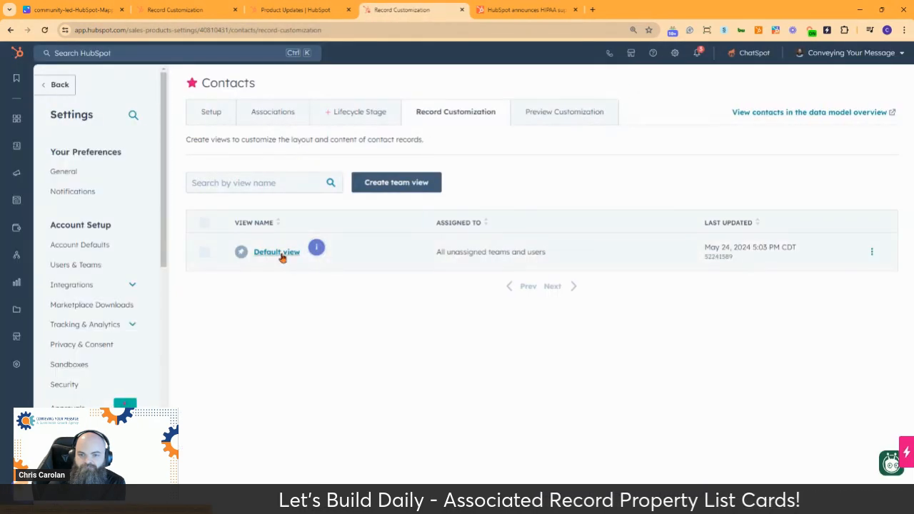
{"action": "left_click", "coordinate": [282, 253]}
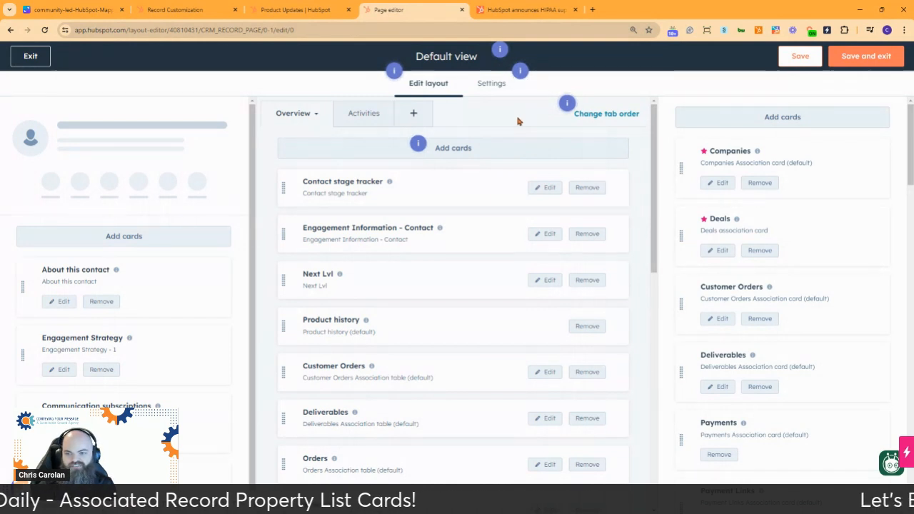
Step: Review the existing middle column cards and start creating a new Association property list card
{"action": "left_click", "coordinate": [453, 148]}
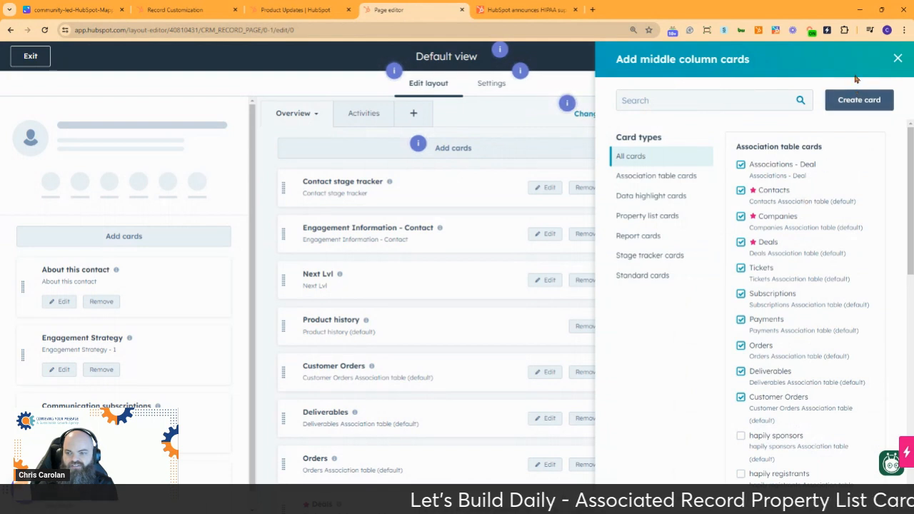
{"action": "scroll", "coordinate": [778, 371], "scroll_direction": "down", "scroll_amount": 3}
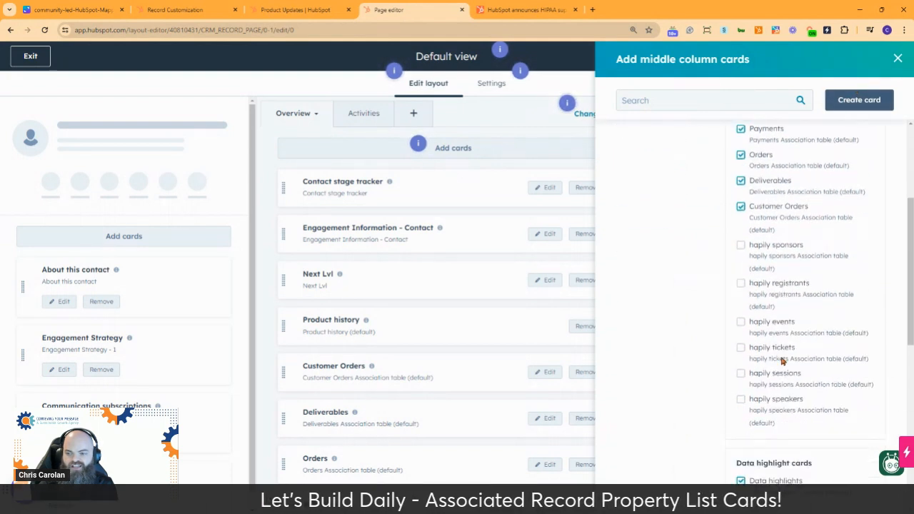
{"action": "scroll", "coordinate": [771, 271], "scroll_direction": "up", "scroll_amount": 3}
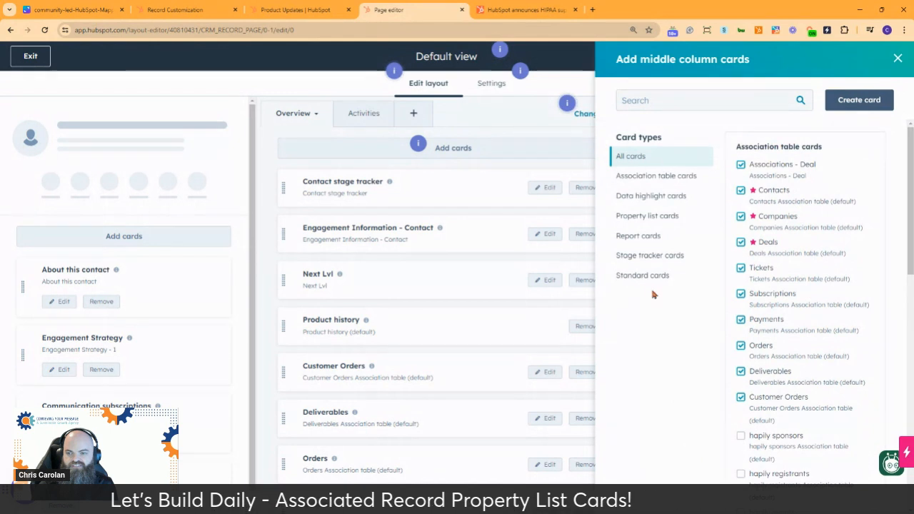
{"action": "left_click", "coordinate": [859, 100]}
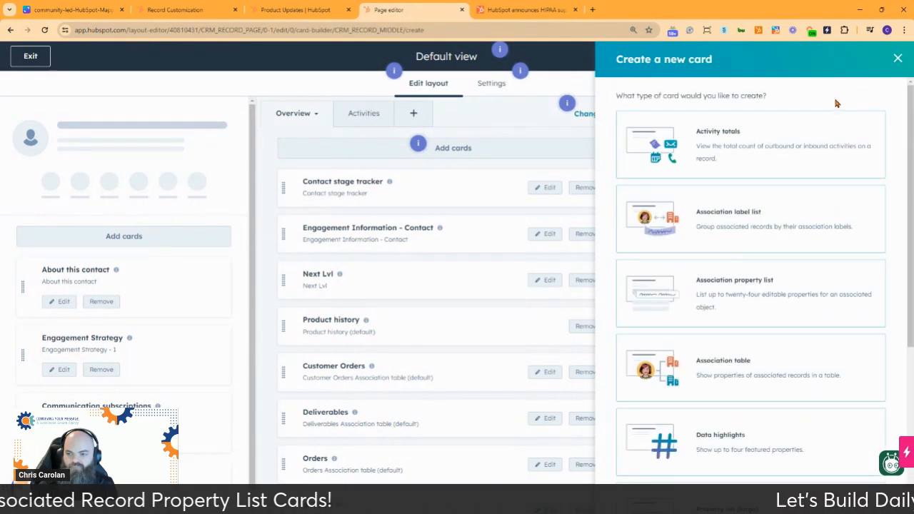
{"action": "scroll", "coordinate": [835, 102], "scroll_direction": "down", "scroll_amount": 2}
{"action": "scroll", "coordinate": [801, 186], "scroll_direction": "down", "scroll_amount": 1}
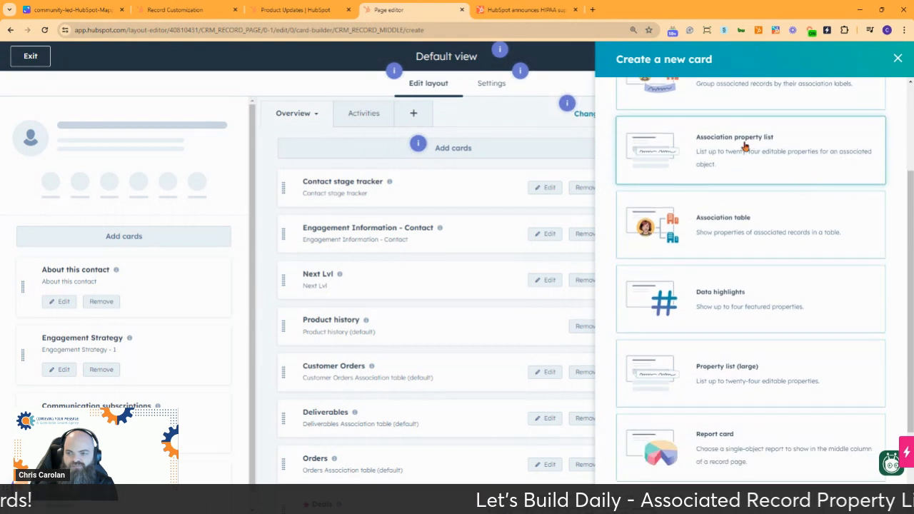
{"action": "left_click", "coordinate": [745, 147]}
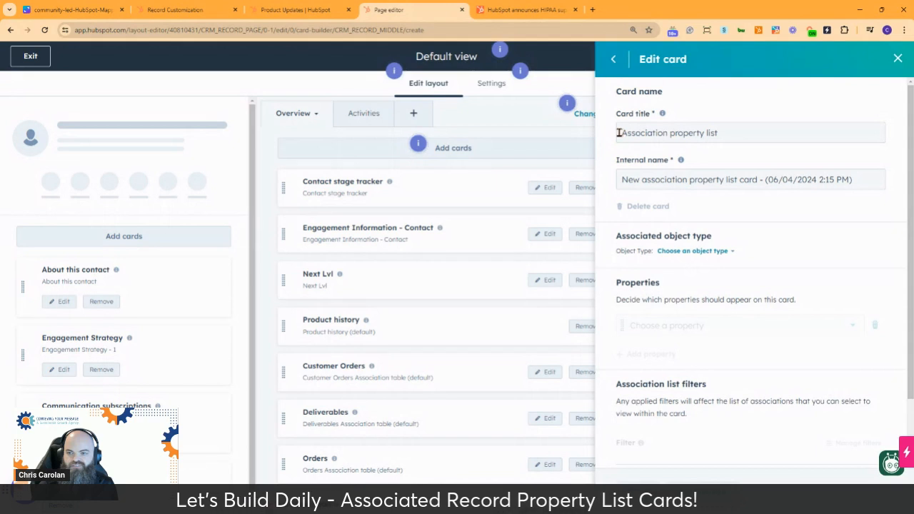
Step: Set both the card title and the internal name to "Contact-Deliverable property list", and read the explanations of both fields
{"action": "left_click_drag", "start_coordinate": [622, 135], "coordinate": [666, 134]}
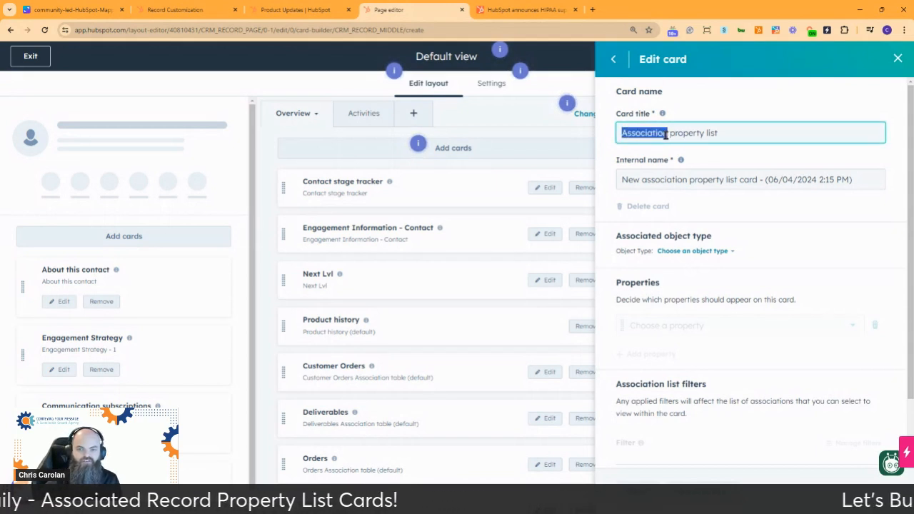
{"action": "type", "text": "Contact"}
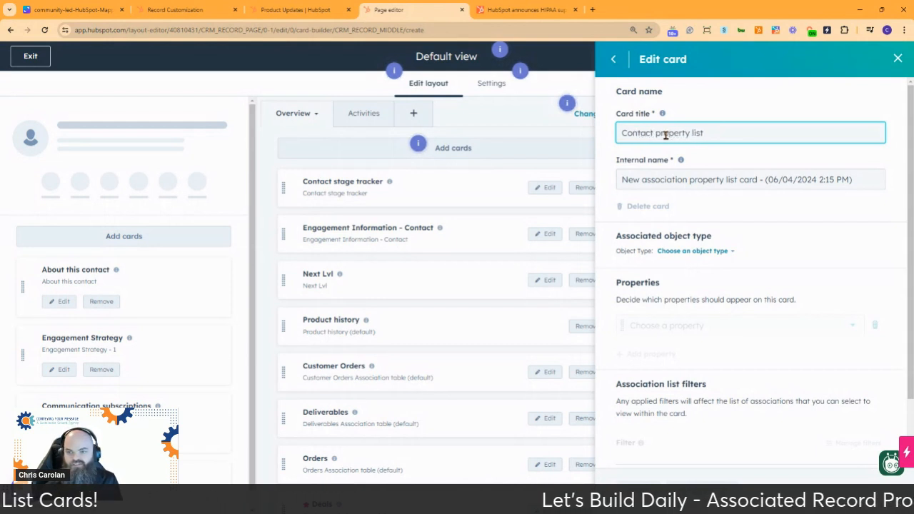
{"action": "type", "text": "-Daily"}
{"action": "type", "text": "erable"}
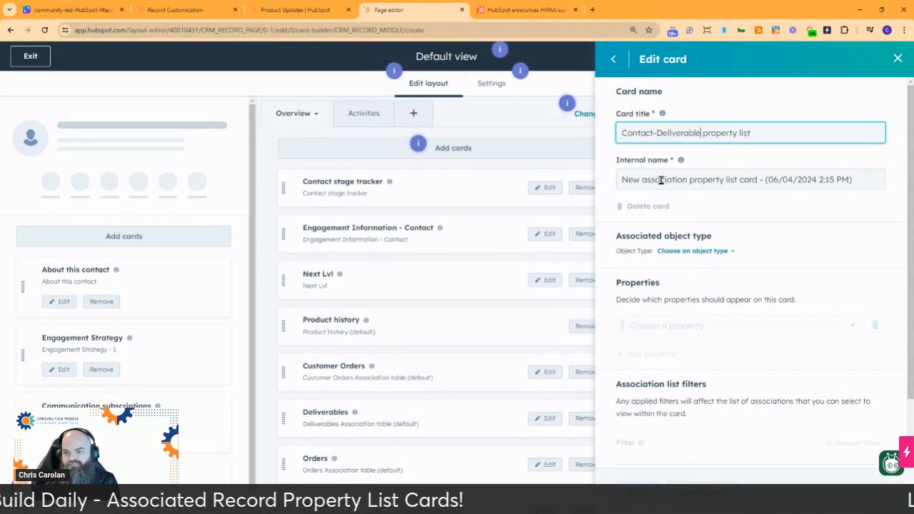
{"action": "triple_click", "coordinate": [697, 135]}
{"action": "key", "text": "ctrl+c"}
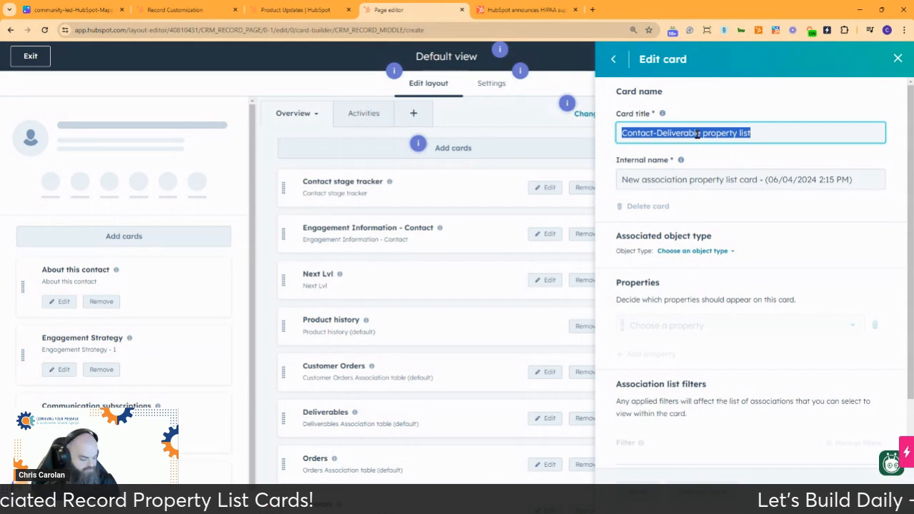
{"action": "triple_click", "coordinate": [719, 180]}
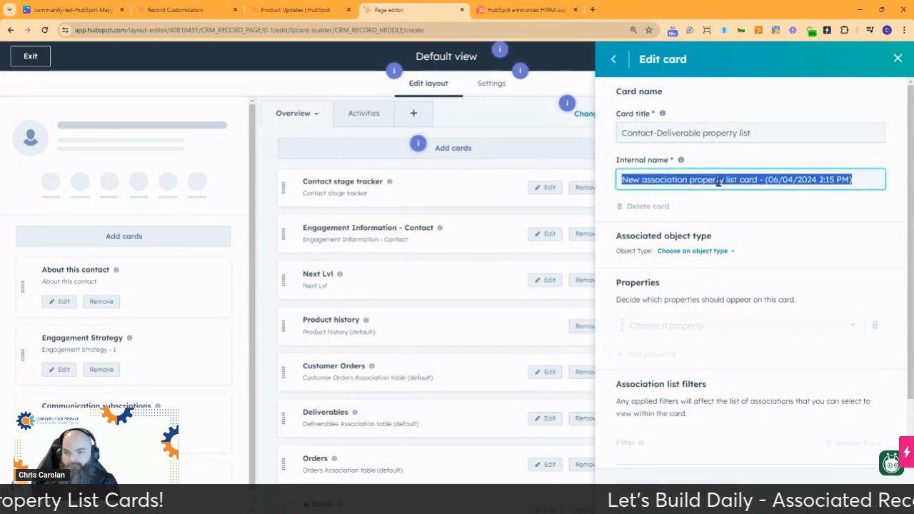
{"action": "key", "text": "ctrl+v"}
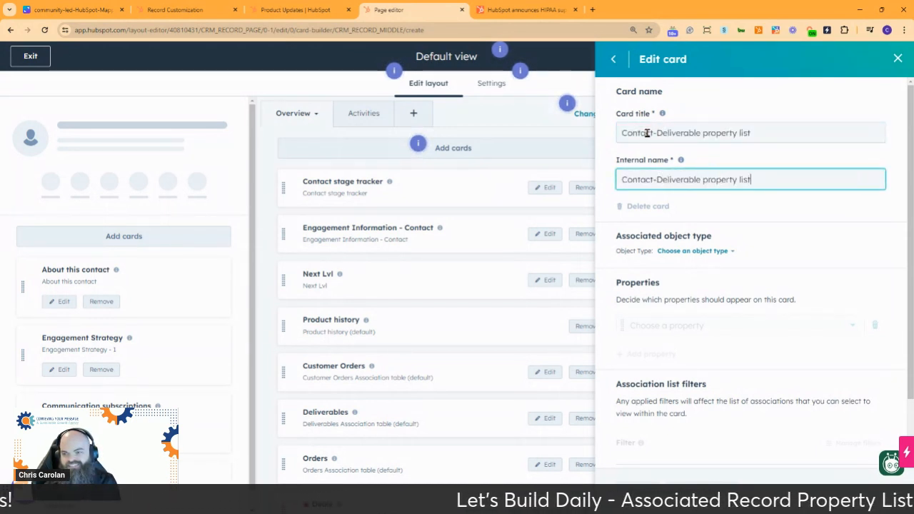
{"action": "mouse_move", "coordinate": [662, 114]}
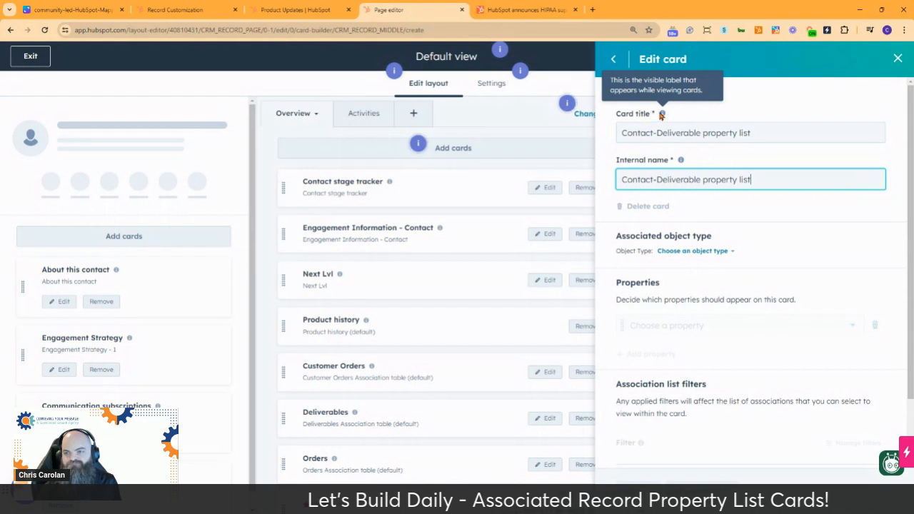
{"action": "mouse_move", "coordinate": [680, 160]}
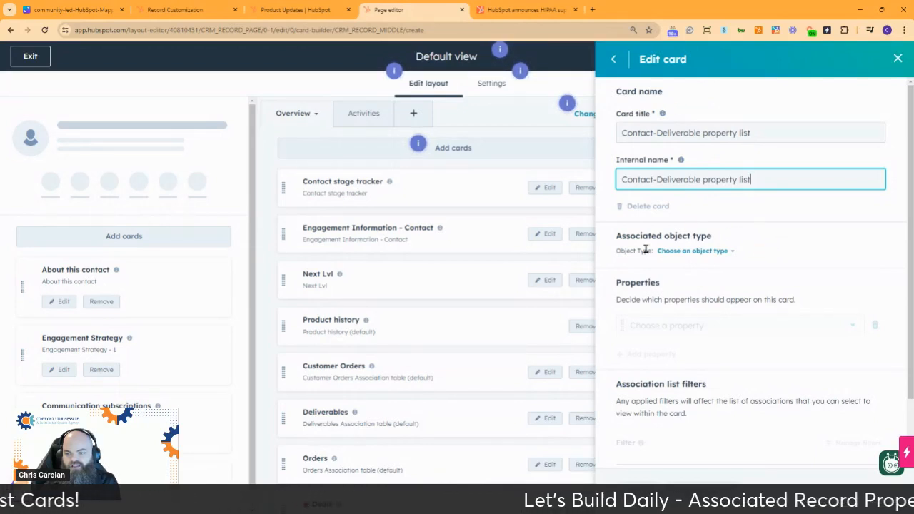
Step: Set the card's associated object type to Deliverables and choose Consulting Call Recordings as its first property
{"action": "left_click", "coordinate": [705, 254]}
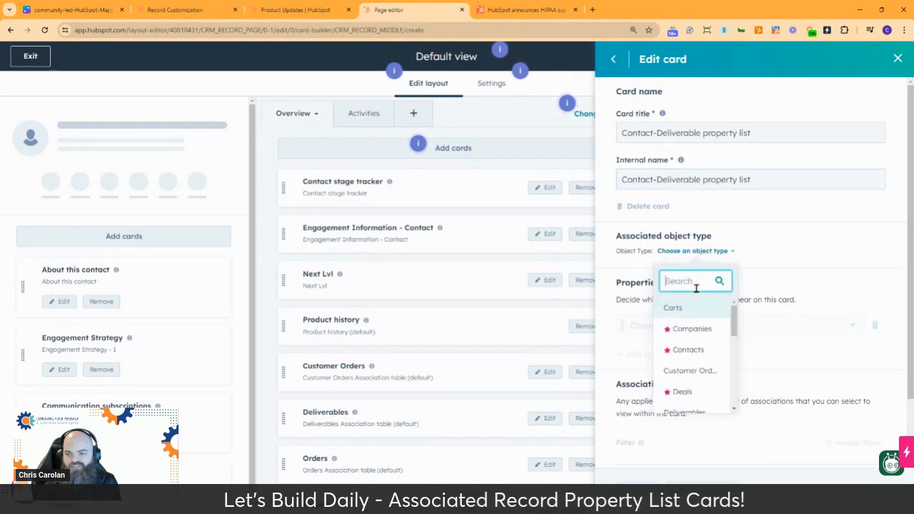
{"action": "scroll", "coordinate": [694, 332], "scroll_direction": "down", "scroll_amount": 1}
{"action": "left_click", "coordinate": [692, 368]}
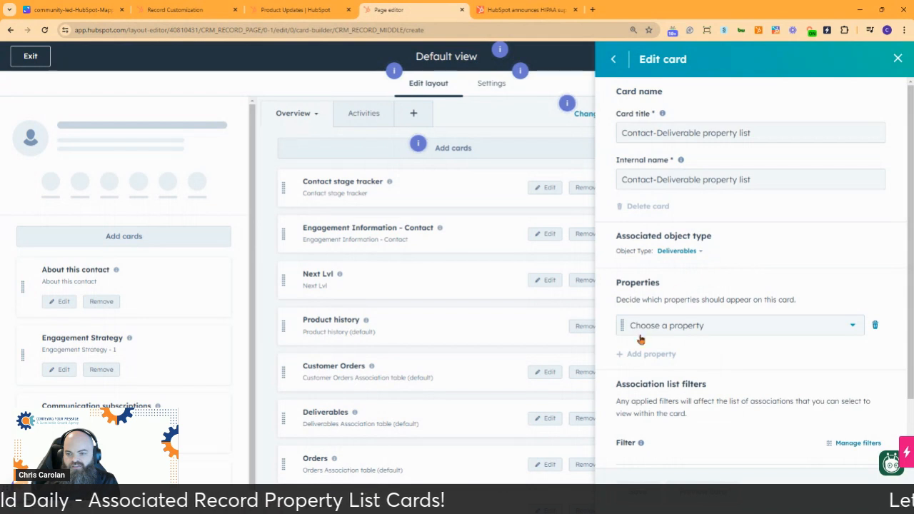
{"action": "left_click", "coordinate": [710, 329]}
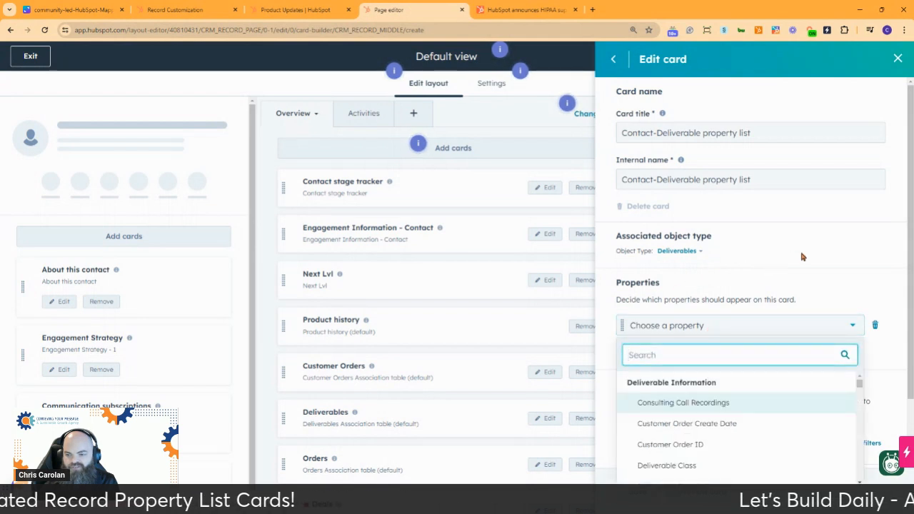
{"action": "scroll", "coordinate": [889, 269], "scroll_direction": "down", "scroll_amount": 1}
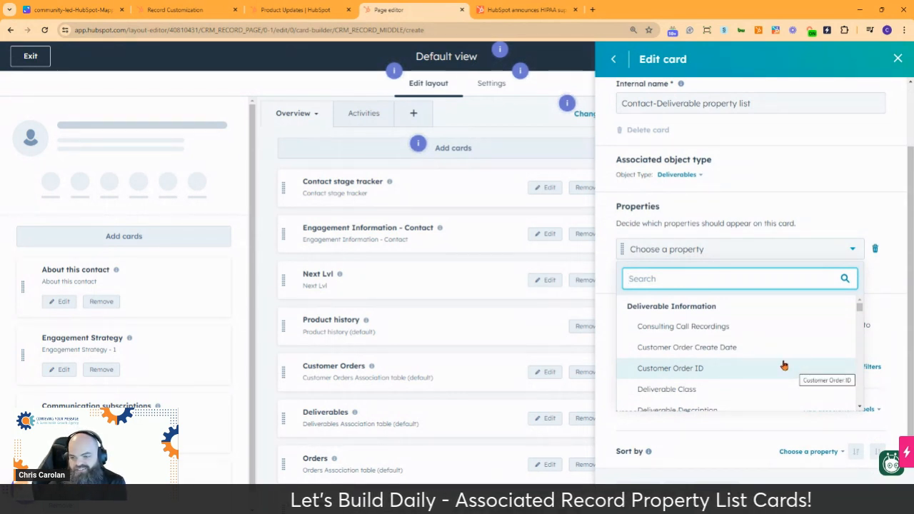
{"action": "left_click", "coordinate": [750, 331]}
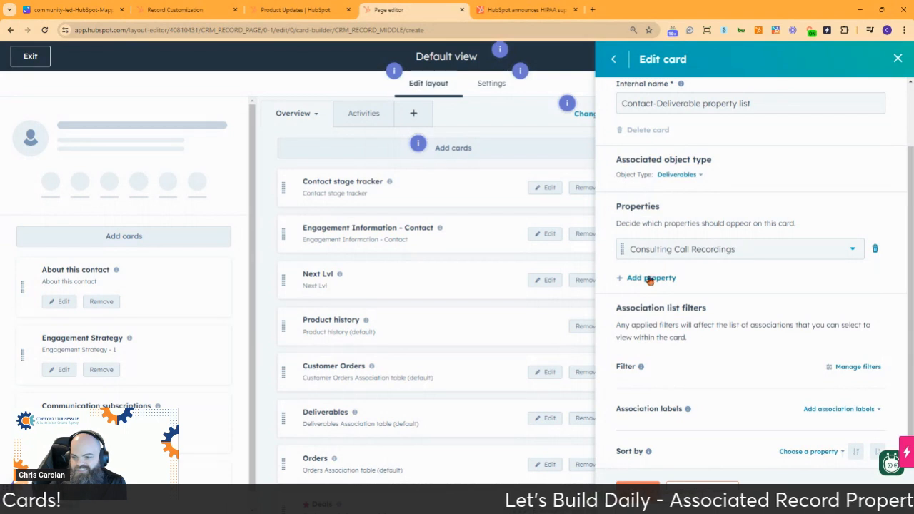
Step: Add the Deliverable Description and Deliverable Type properties to the card
{"action": "left_click", "coordinate": [650, 280]}
{"action": "left_click", "coordinate": [714, 277]}
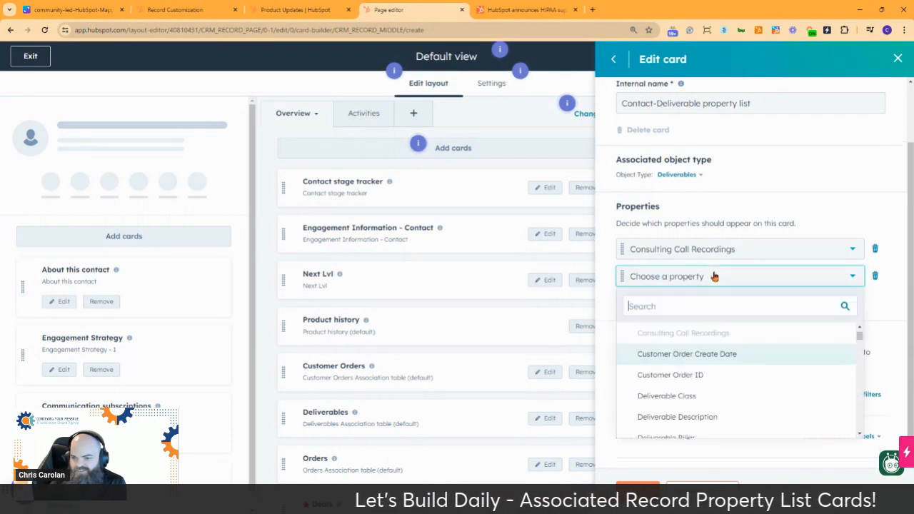
{"action": "scroll", "coordinate": [797, 349], "scroll_direction": "down", "scroll_amount": 2}
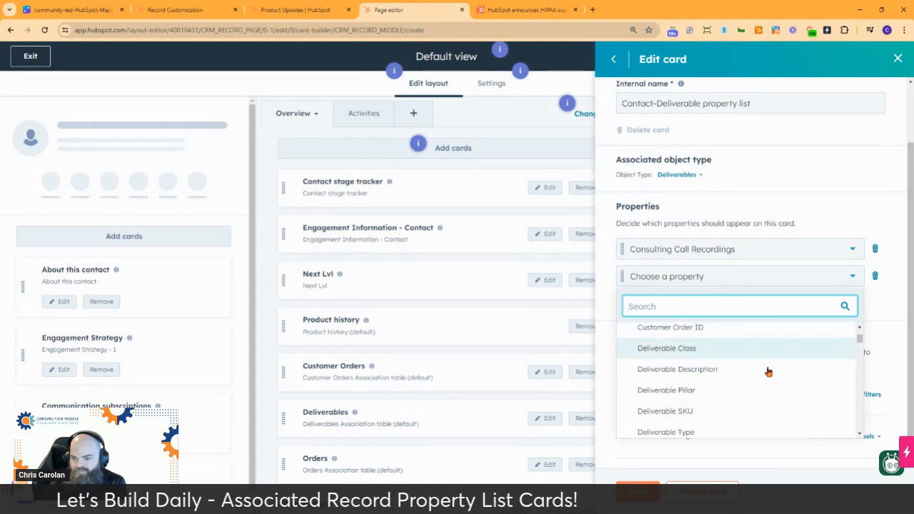
{"action": "left_click", "coordinate": [745, 370]}
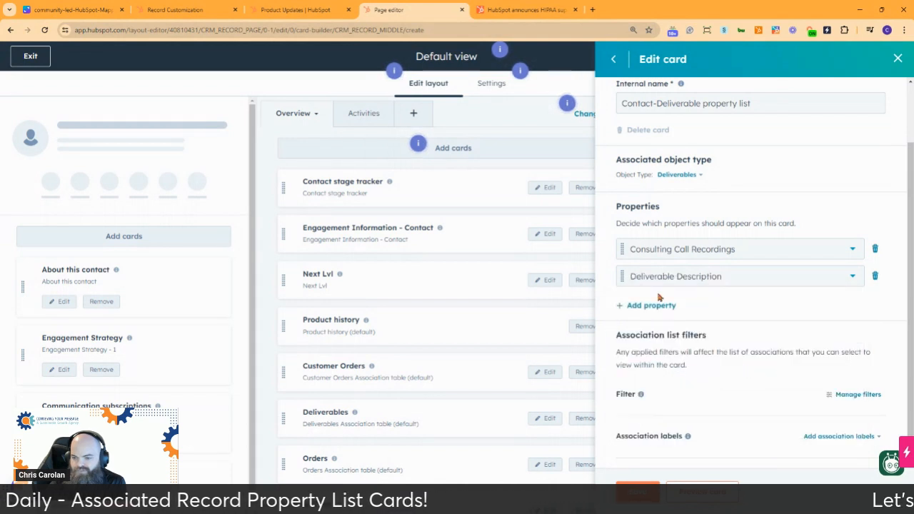
{"action": "left_click", "coordinate": [641, 308]}
{"action": "left_click", "coordinate": [742, 312]}
{"action": "scroll", "coordinate": [750, 385], "scroll_direction": "down", "scroll_amount": 2}
{"action": "scroll", "coordinate": [748, 376], "scroll_direction": "down", "scroll_amount": 2}
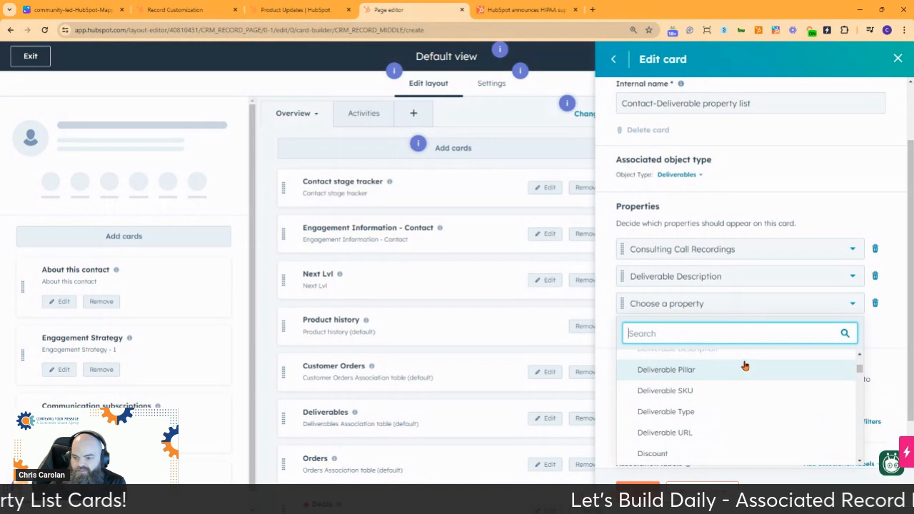
{"action": "scroll", "coordinate": [744, 366], "scroll_direction": "down", "scroll_amount": 1}
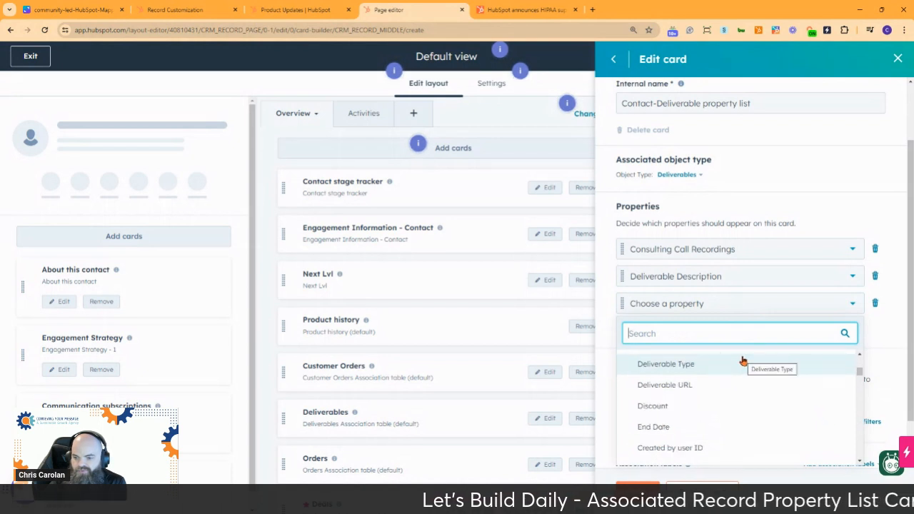
{"action": "left_click", "coordinate": [740, 365]}
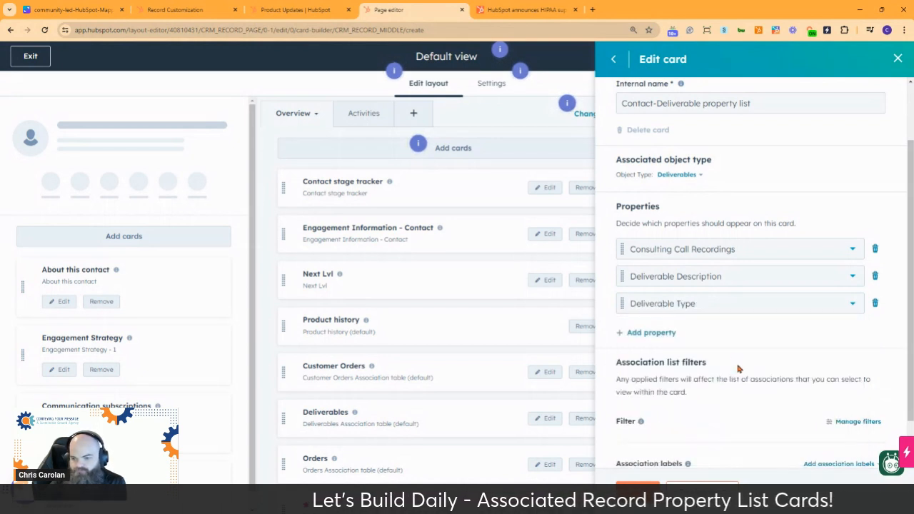
Step: Add the End Date and Start Date properties to the card and place Start Date above End Date
{"action": "left_click", "coordinate": [651, 333]}
{"action": "left_click", "coordinate": [728, 332]}
{"action": "scroll", "coordinate": [758, 394], "scroll_direction": "down", "scroll_amount": 5}
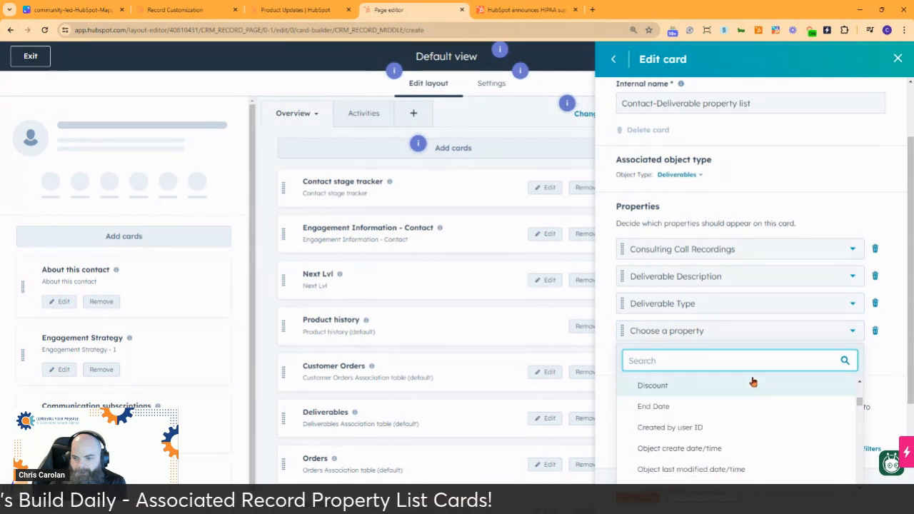
{"action": "left_click", "coordinate": [717, 407]}
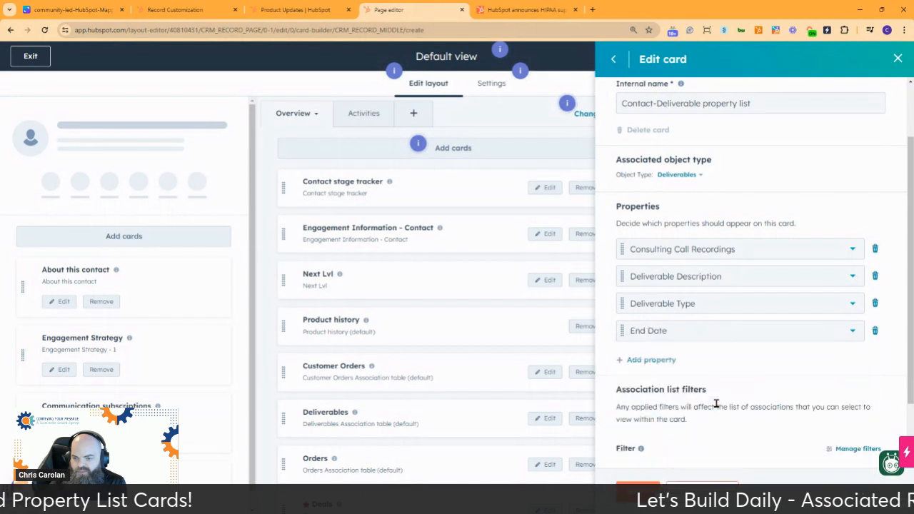
{"action": "left_click", "coordinate": [658, 361]}
{"action": "left_click", "coordinate": [658, 361]}
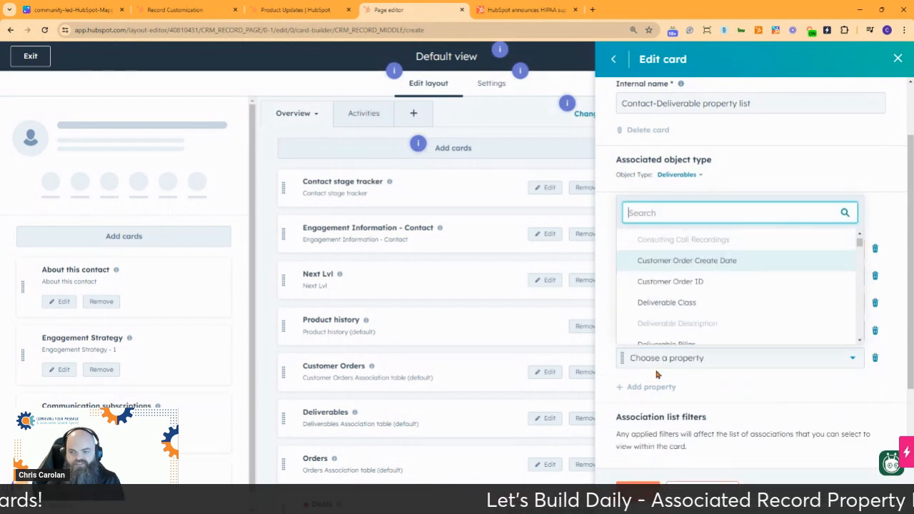
{"action": "type", "text": "start"}
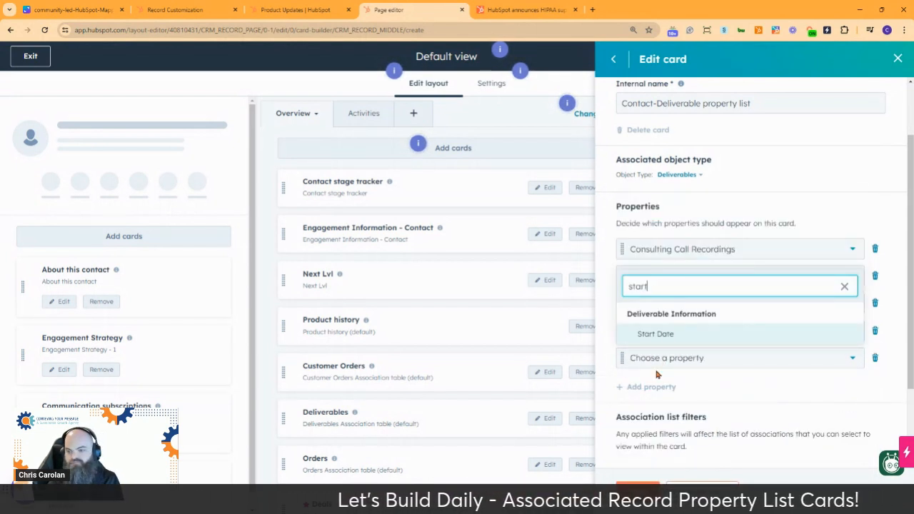
{"action": "left_click", "coordinate": [657, 334]}
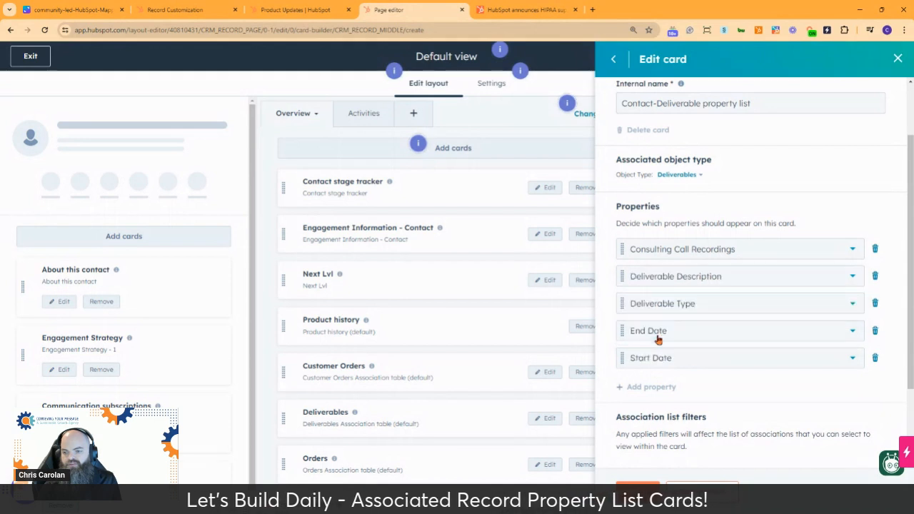
{"action": "left_click_drag", "start_coordinate": [621, 358], "coordinate": [628, 331]}
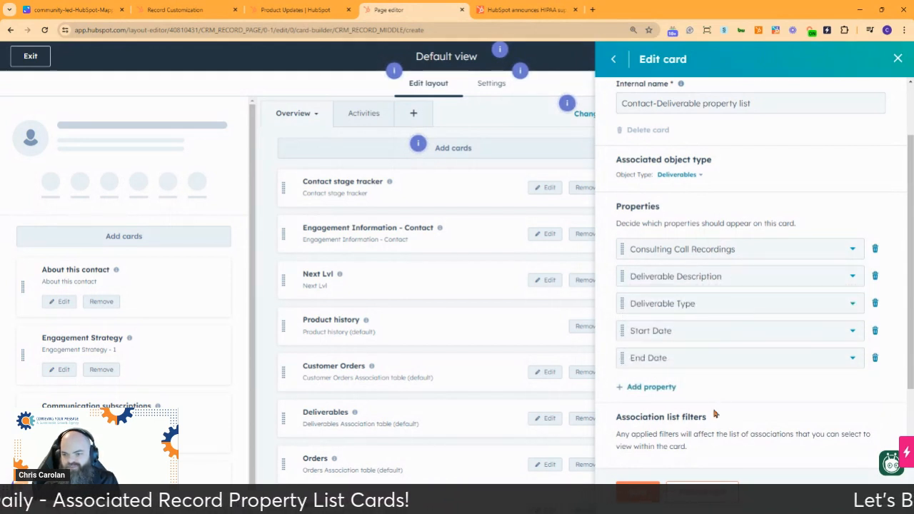
Step: Read the association labels explanation and restrict the card's associations to the Deliverable Contact label
{"action": "scroll", "coordinate": [765, 382], "scroll_direction": "down", "scroll_amount": 2}
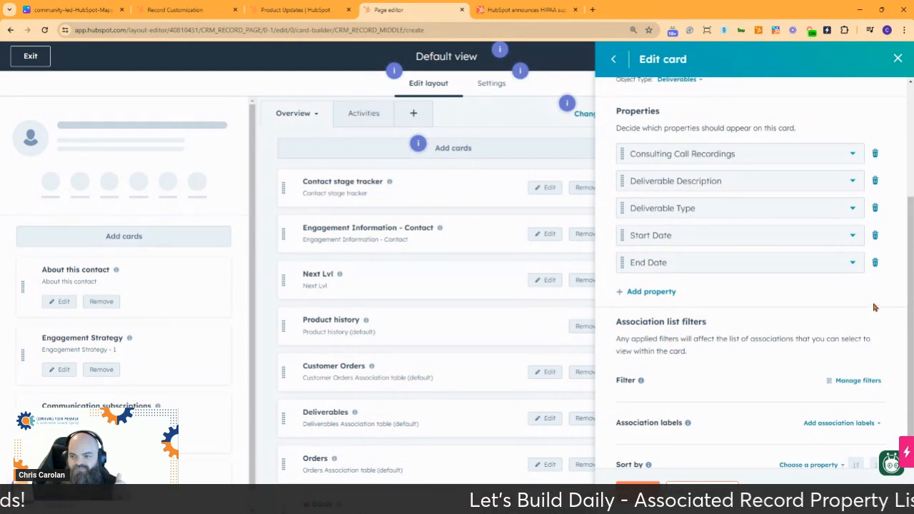
{"action": "scroll", "coordinate": [796, 296], "scroll_direction": "down", "scroll_amount": 1}
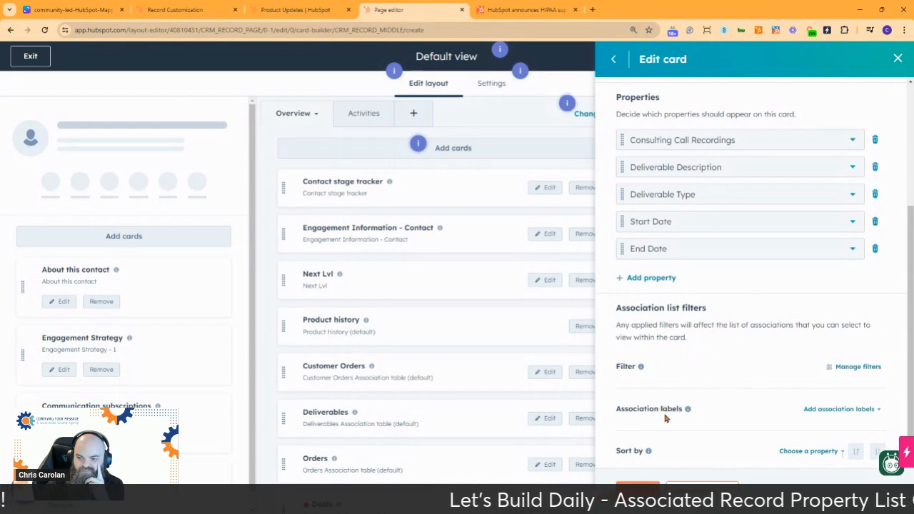
{"action": "mouse_move", "coordinate": [689, 411]}
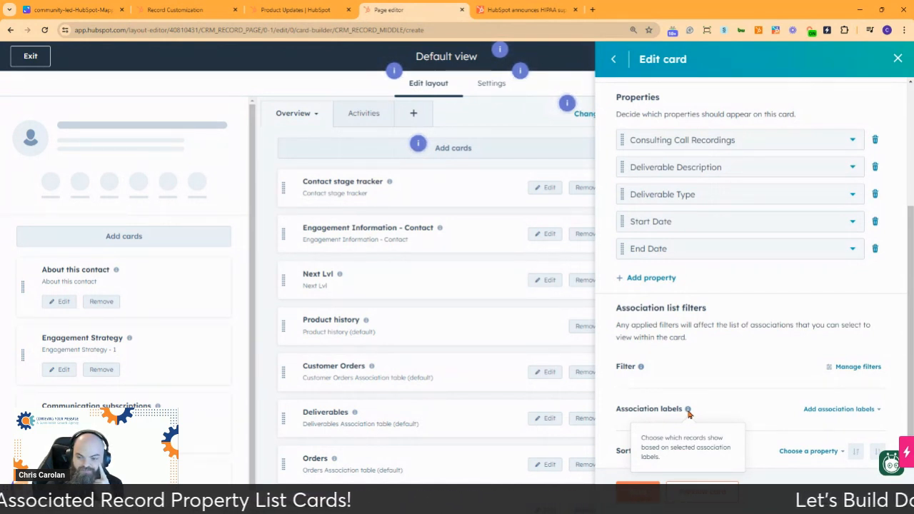
{"action": "left_click", "coordinate": [837, 410]}
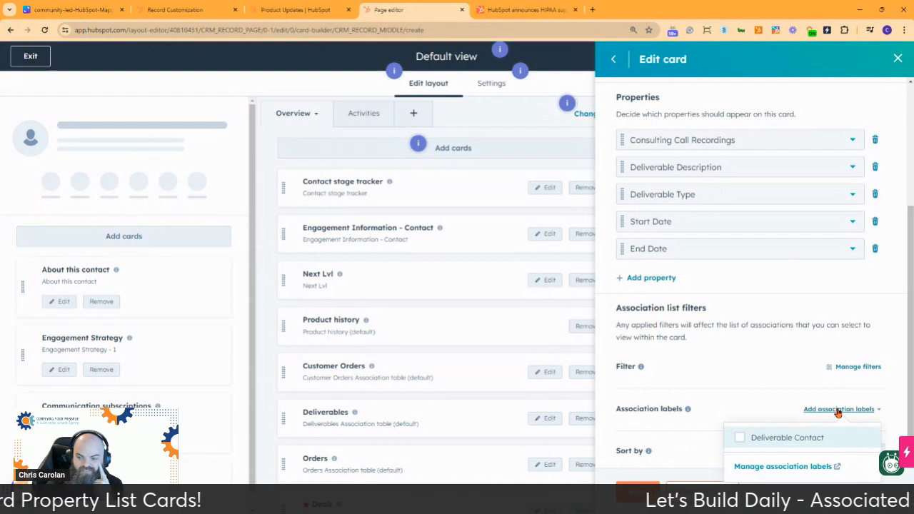
{"action": "left_click", "coordinate": [740, 439]}
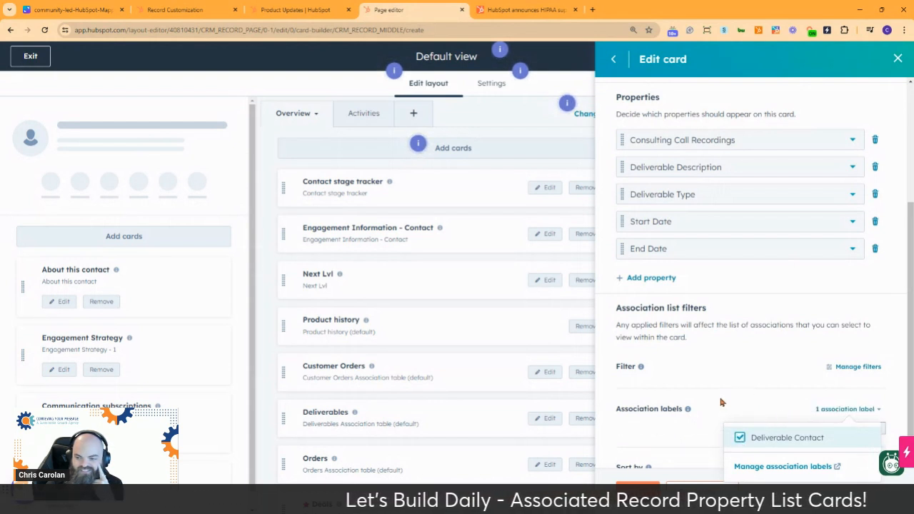
Step: View the Contacts-to-Deliverables association label settings, return to the card editor, and review the card's configuration
{"action": "left_click", "coordinate": [784, 468]}
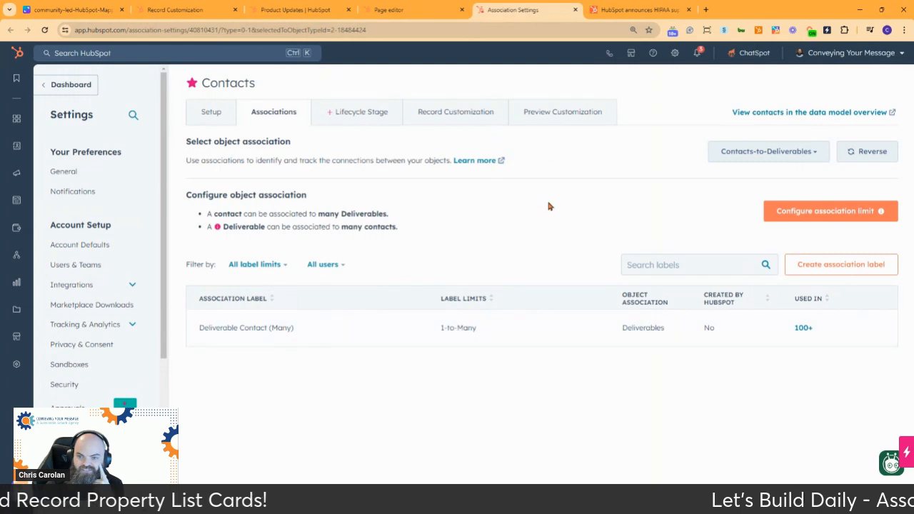
{"action": "left_click", "coordinate": [417, 13]}
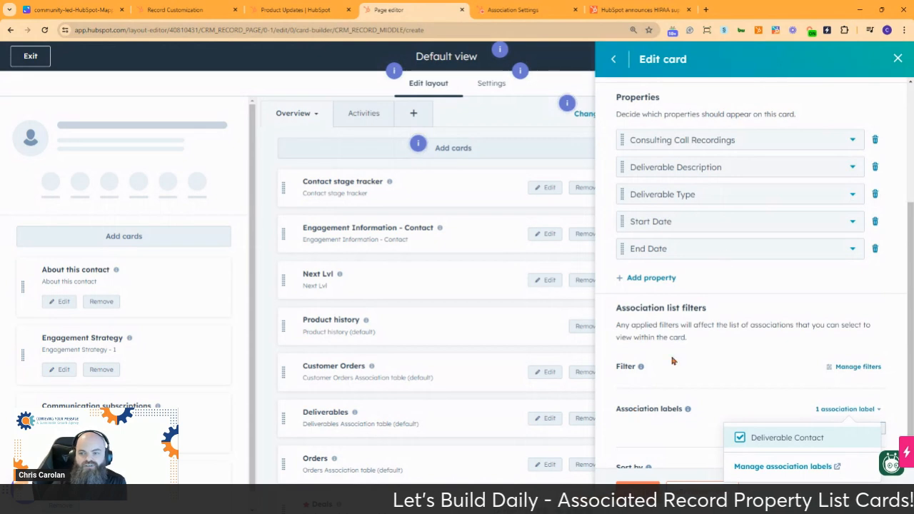
{"action": "scroll", "coordinate": [693, 353], "scroll_direction": "up", "scroll_amount": 3}
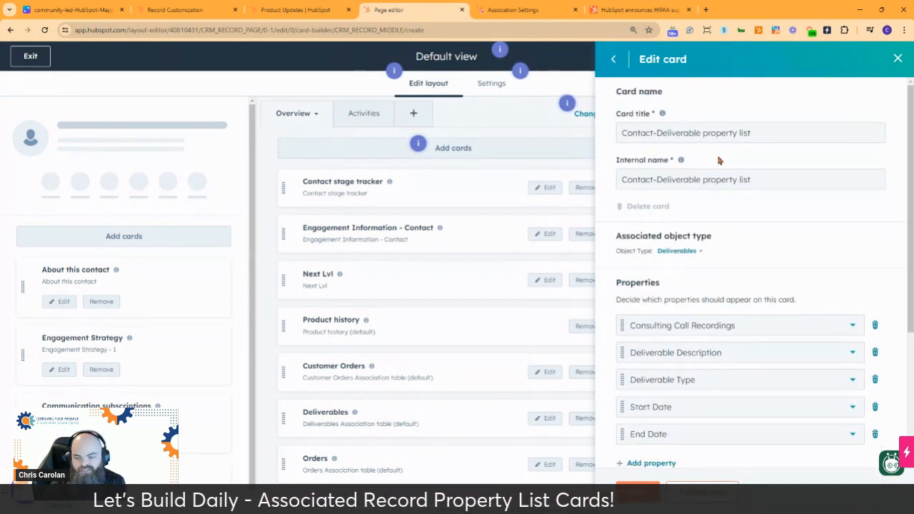
{"action": "scroll", "coordinate": [724, 163], "scroll_direction": "down", "scroll_amount": 3}
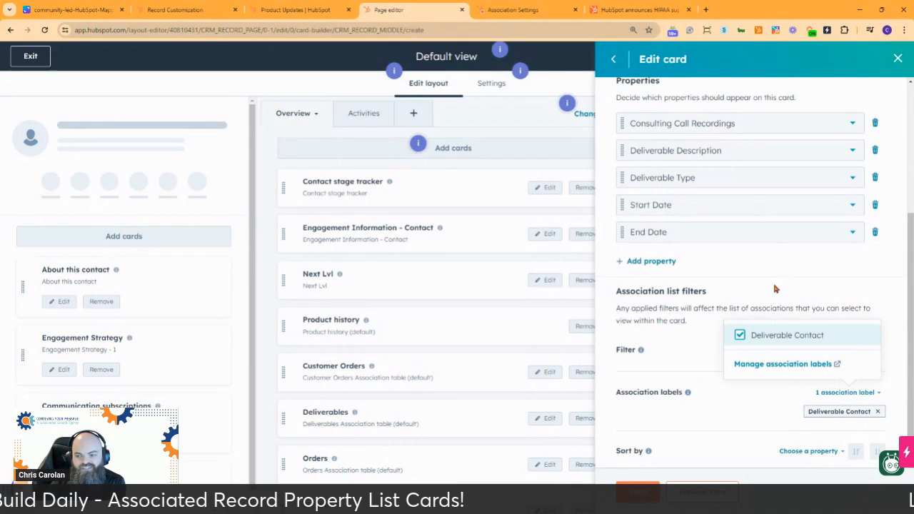
{"action": "scroll", "coordinate": [776, 287], "scroll_direction": "up", "scroll_amount": 3}
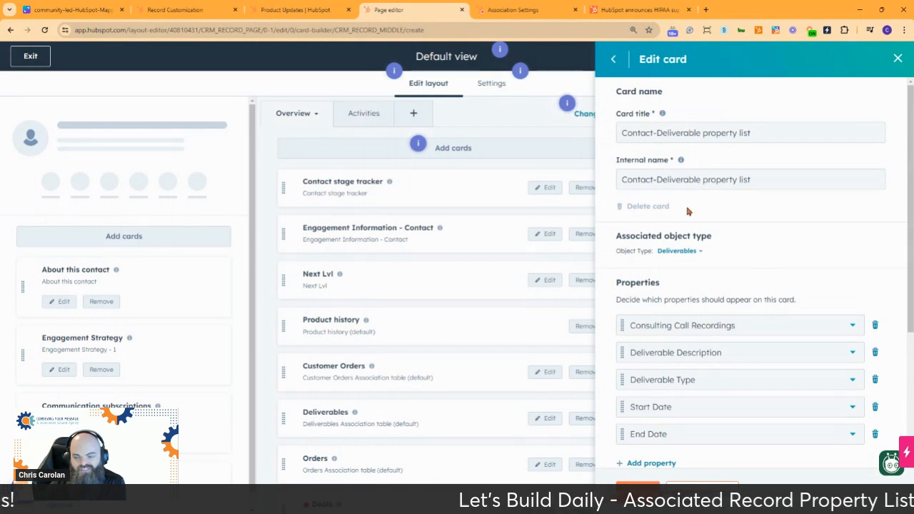
{"action": "scroll", "coordinate": [761, 219], "scroll_direction": "down", "scroll_amount": 3}
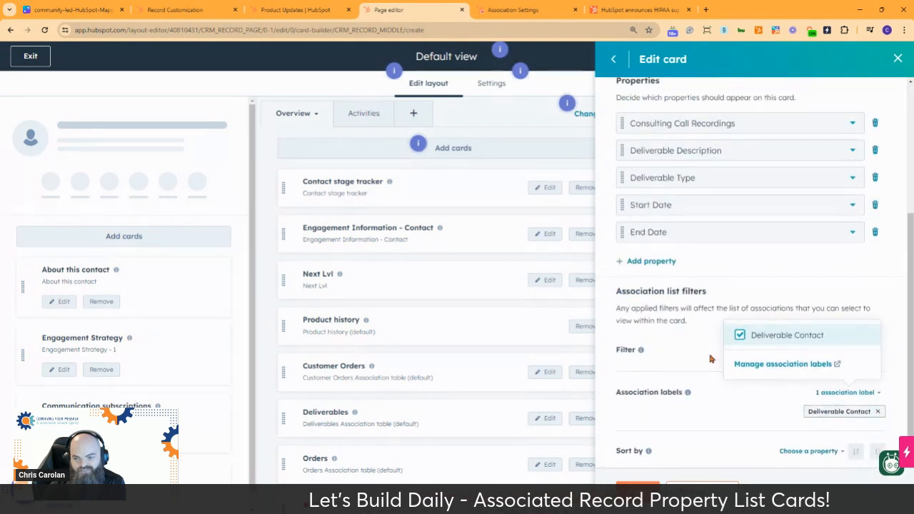
{"action": "left_click", "coordinate": [690, 343]}
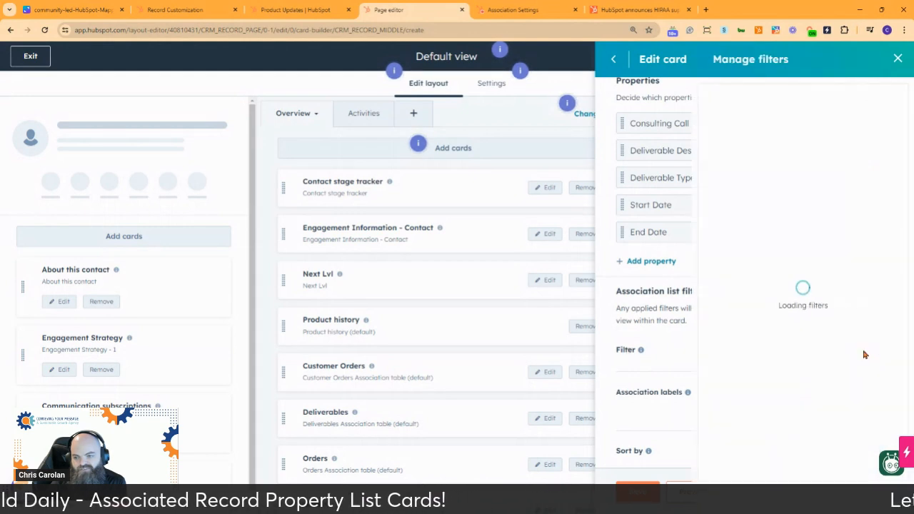
Step: Add an association list filter requiring Deliverable pipeline to be any of Consulting Calls
{"action": "left_click", "coordinate": [863, 351]}
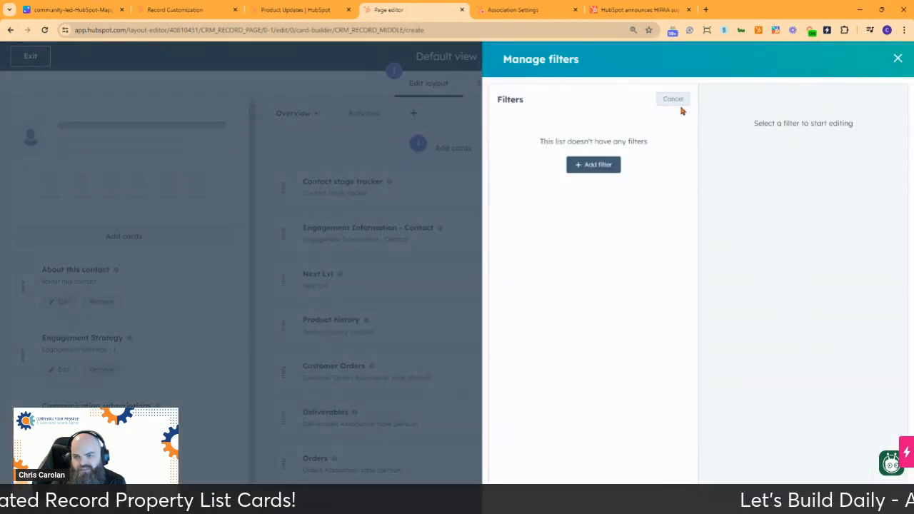
{"action": "left_click", "coordinate": [590, 168]}
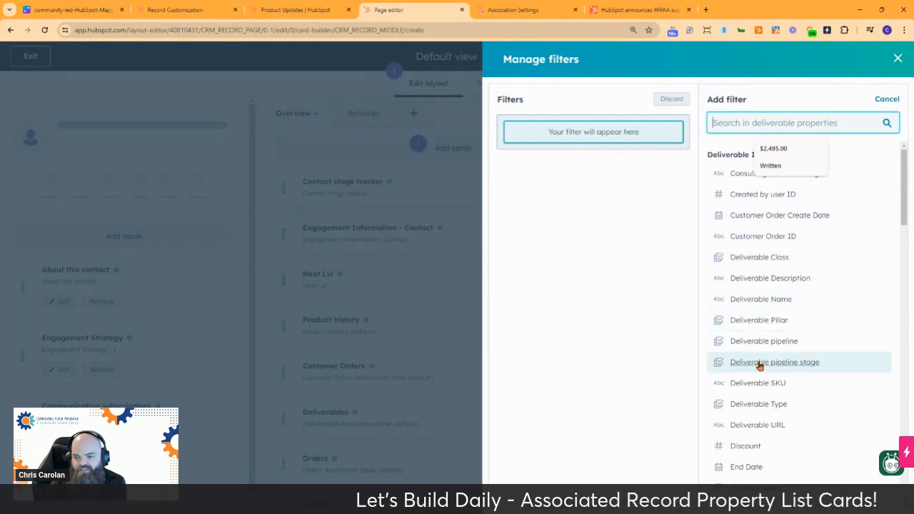
{"action": "scroll", "coordinate": [758, 365], "scroll_direction": "down", "scroll_amount": 1}
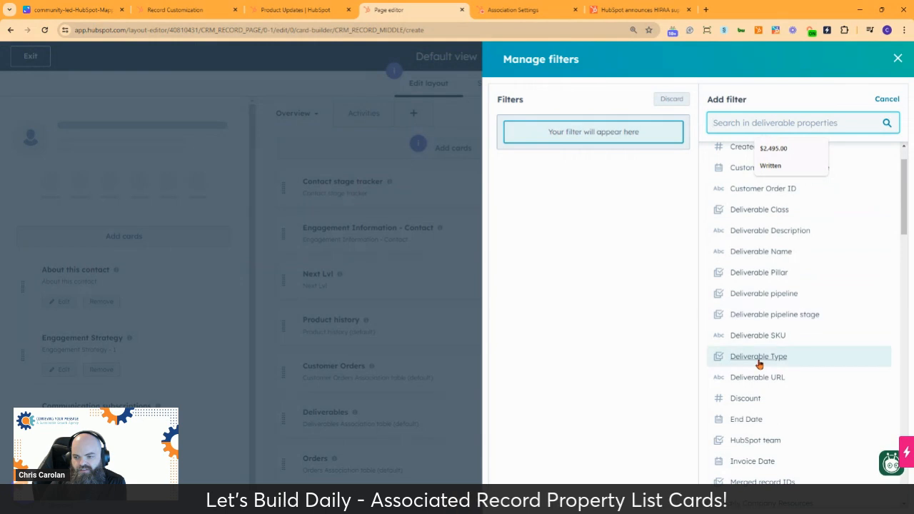
{"action": "left_click", "coordinate": [754, 297]}
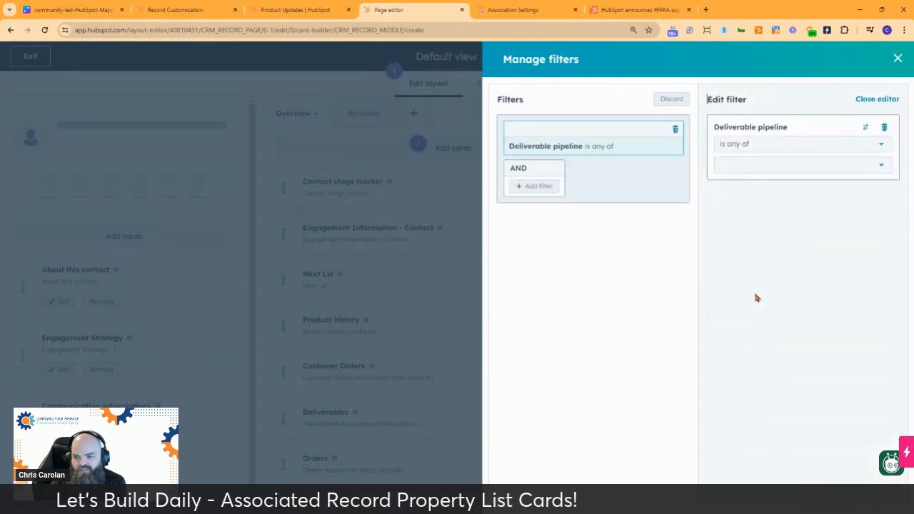
{"action": "left_click", "coordinate": [761, 163]}
{"action": "scroll", "coordinate": [793, 290], "scroll_direction": "down", "scroll_amount": 2}
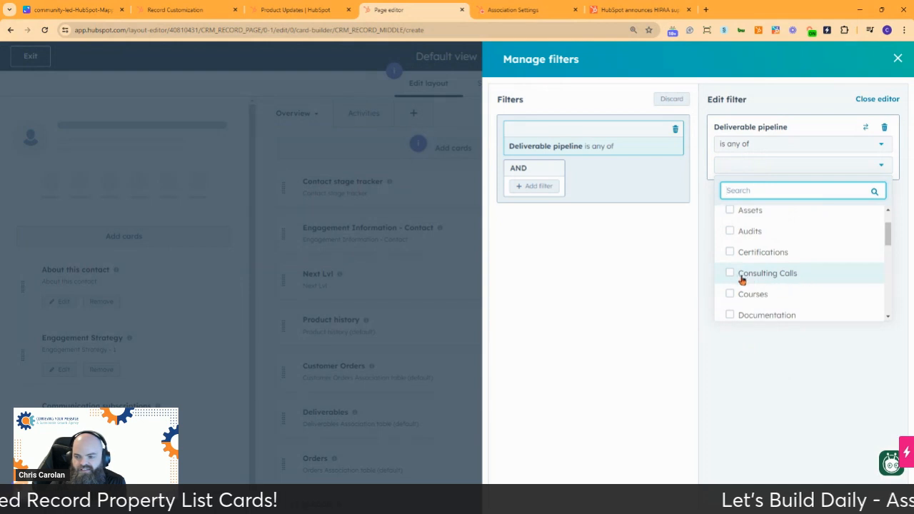
{"action": "left_click", "coordinate": [730, 275]}
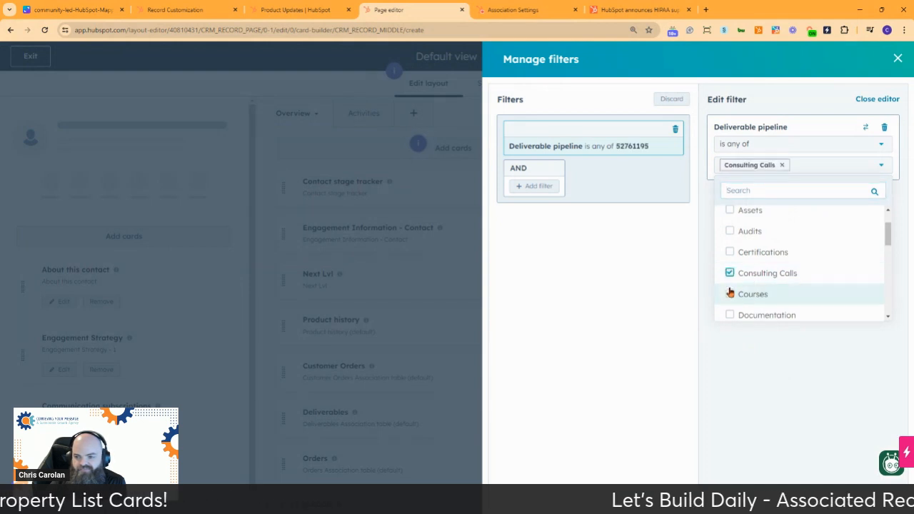
Step: Finish the Deliverable pipeline filter and sort the card's associations by End Date
{"action": "left_click", "coordinate": [799, 360]}
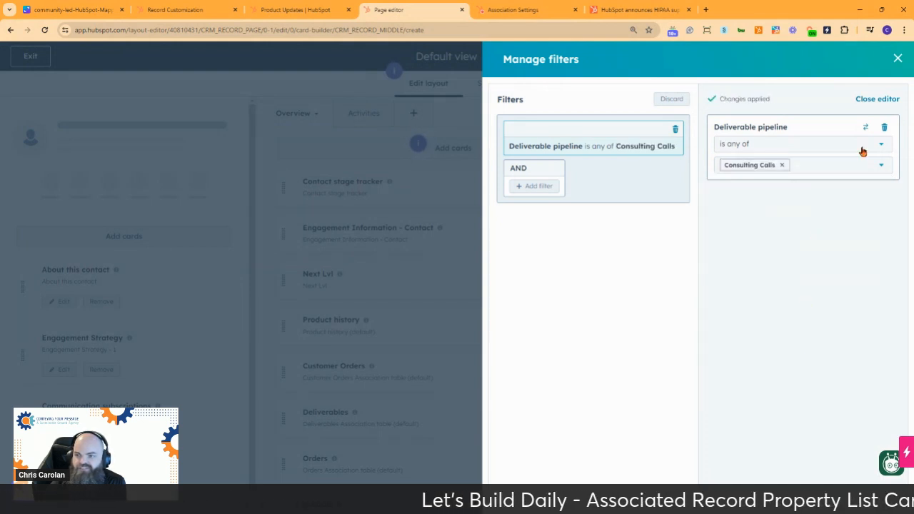
{"action": "left_click", "coordinate": [897, 58]}
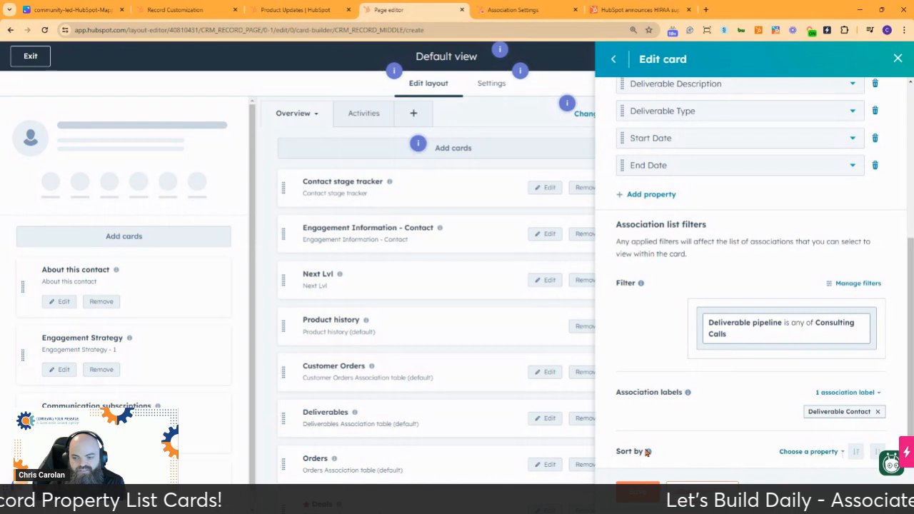
{"action": "mouse_move", "coordinate": [649, 452]}
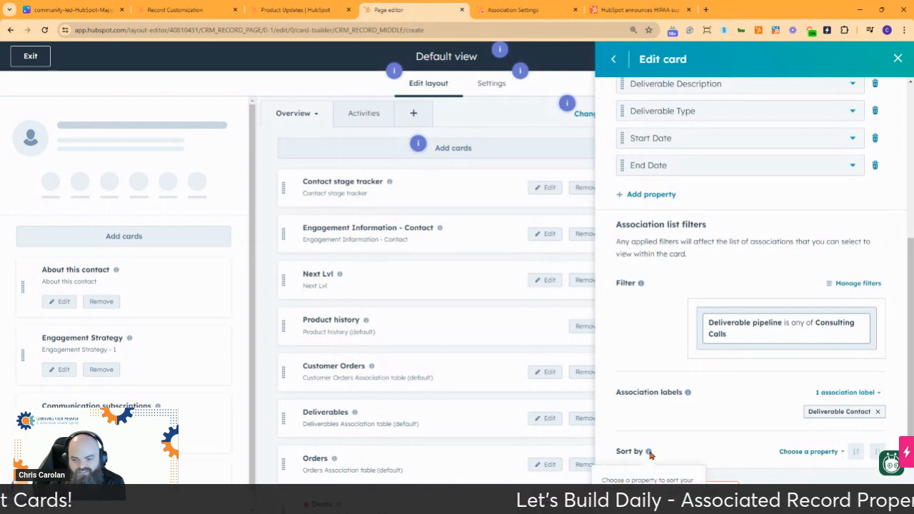
{"action": "left_click", "coordinate": [820, 452]}
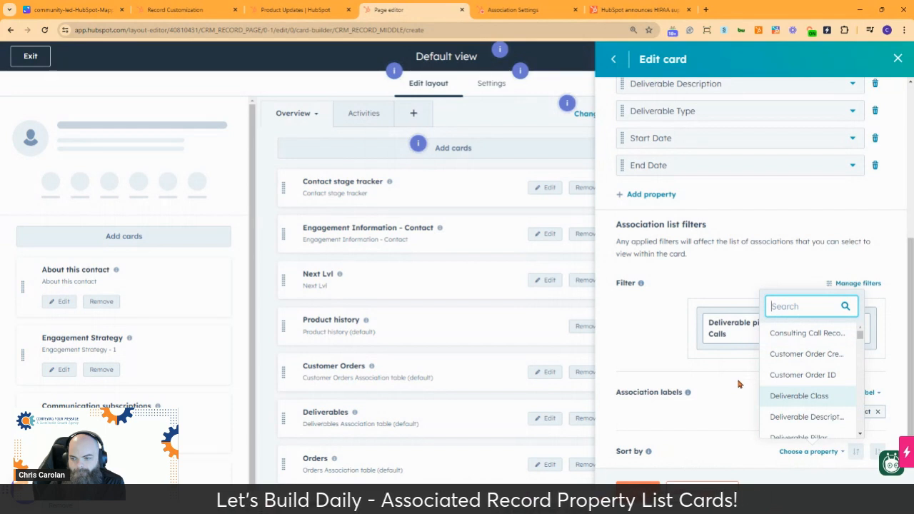
{"action": "scroll", "coordinate": [791, 366], "scroll_direction": "down", "scroll_amount": 3}
{"action": "scroll", "coordinate": [793, 353], "scroll_direction": "down", "scroll_amount": 3}
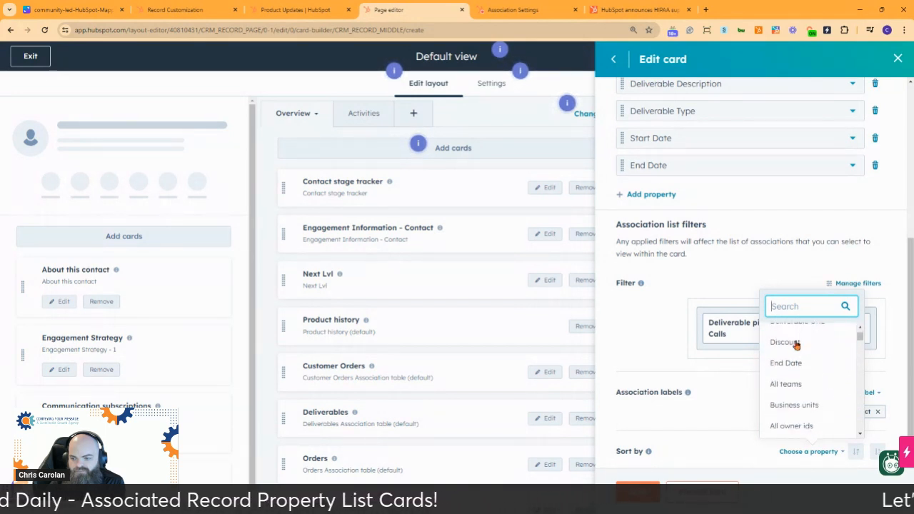
{"action": "scroll", "coordinate": [795, 343], "scroll_direction": "up", "scroll_amount": 3}
{"action": "scroll", "coordinate": [792, 340], "scroll_direction": "down", "scroll_amount": 3}
{"action": "scroll", "coordinate": [792, 340], "scroll_direction": "up", "scroll_amount": 3}
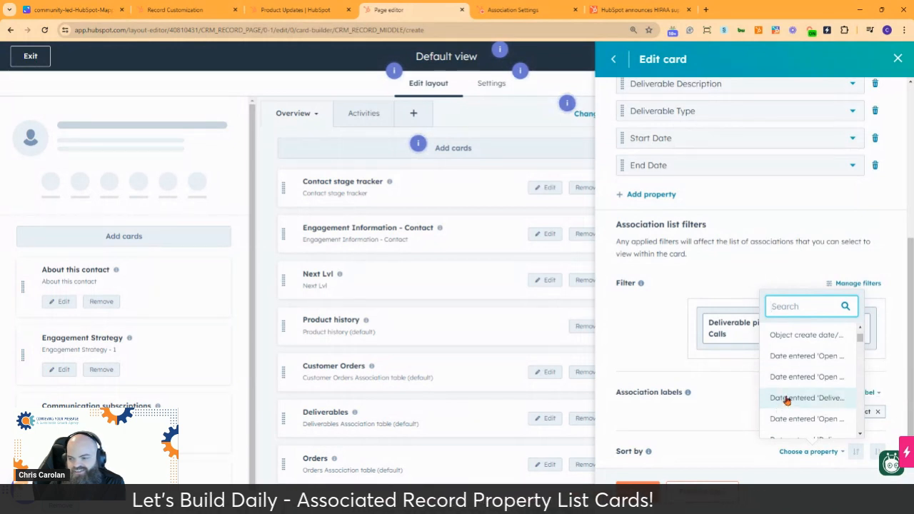
{"action": "scroll", "coordinate": [786, 400], "scroll_direction": "down", "scroll_amount": 1}
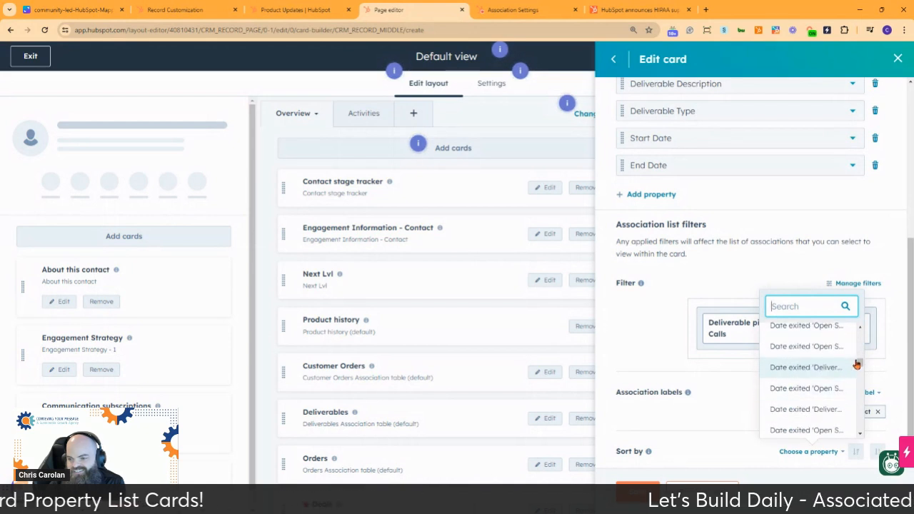
{"action": "scroll", "coordinate": [817, 382], "scroll_direction": "up", "scroll_amount": 5}
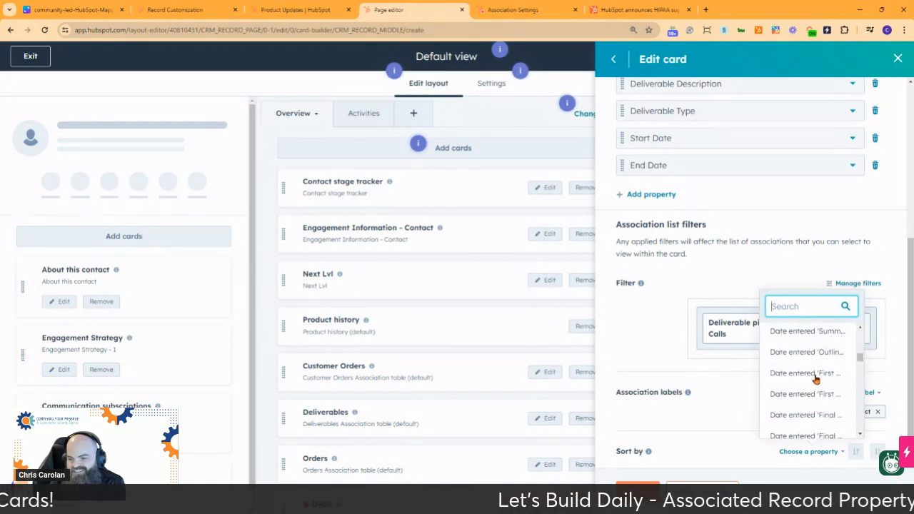
{"action": "scroll", "coordinate": [812, 370], "scroll_direction": "up", "scroll_amount": 3}
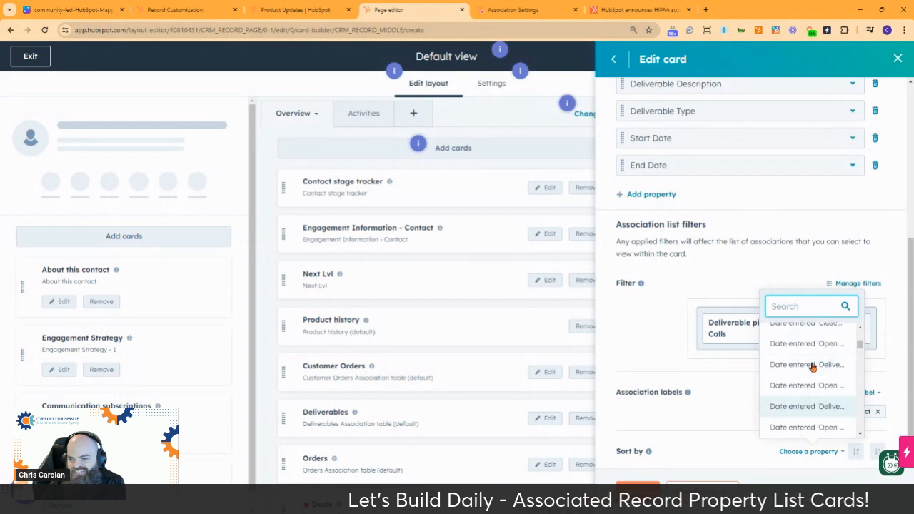
{"action": "scroll", "coordinate": [809, 367], "scroll_direction": "up", "scroll_amount": 5}
{"action": "scroll", "coordinate": [821, 363], "scroll_direction": "down", "scroll_amount": 2}
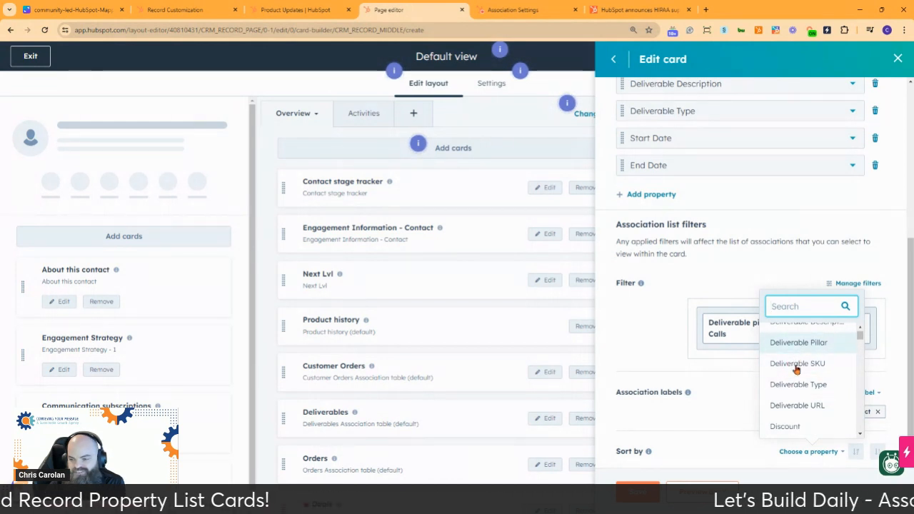
{"action": "scroll", "coordinate": [796, 390], "scroll_direction": "down", "scroll_amount": 1}
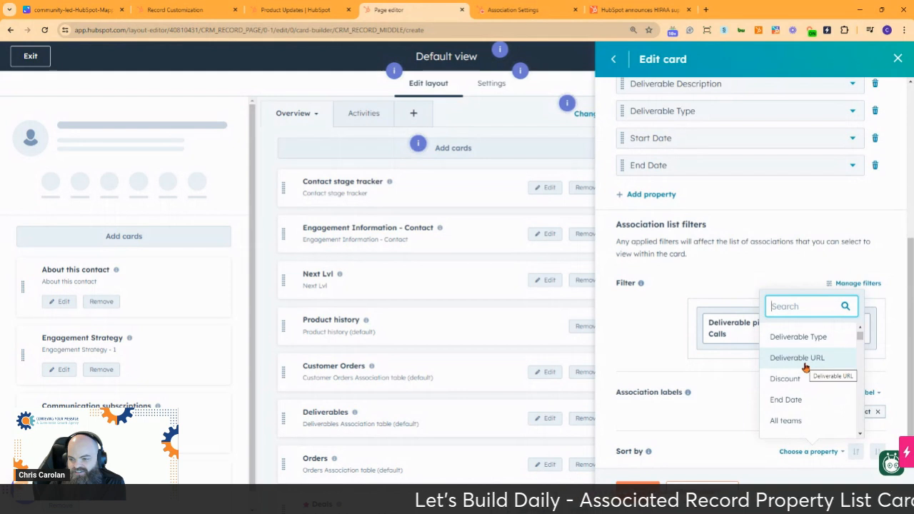
{"action": "left_click", "coordinate": [791, 400]}
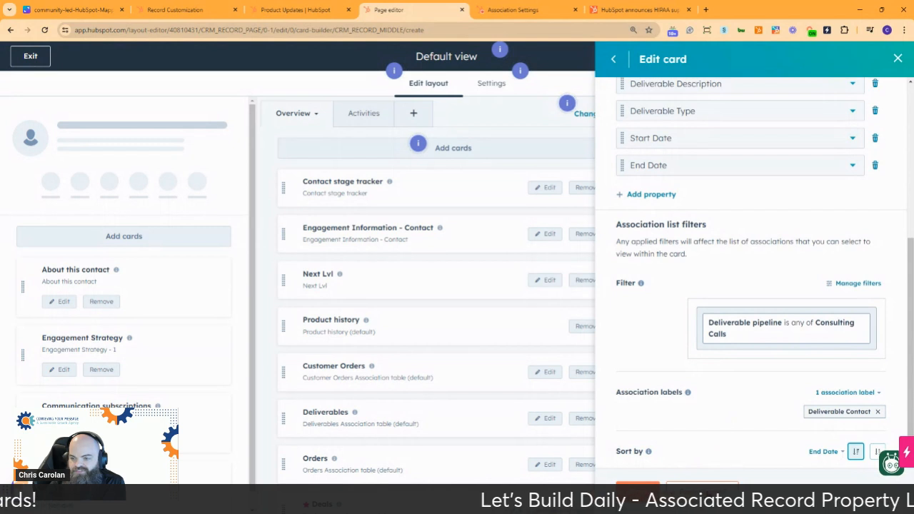
Step: Preview the card with real data from the account owner's contact record and return to the card editor
{"action": "left_click", "coordinate": [707, 492]}
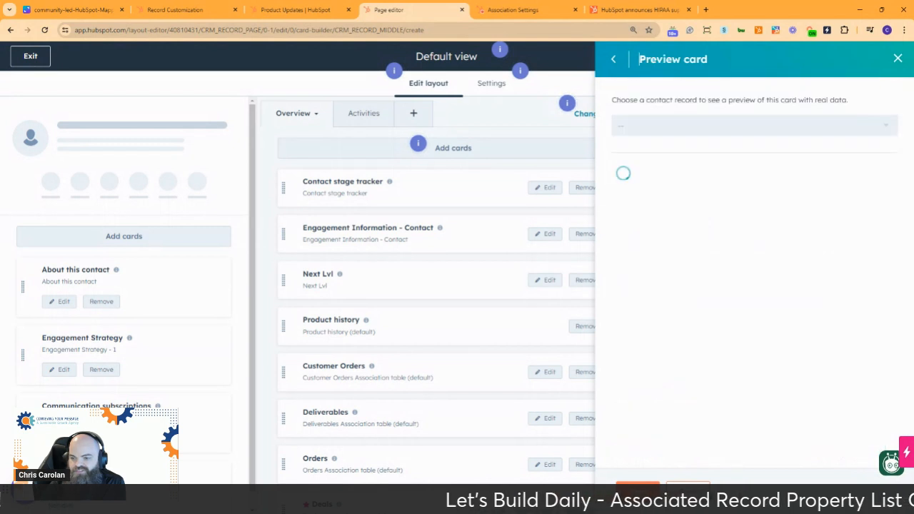
{"action": "left_click", "coordinate": [739, 127]}
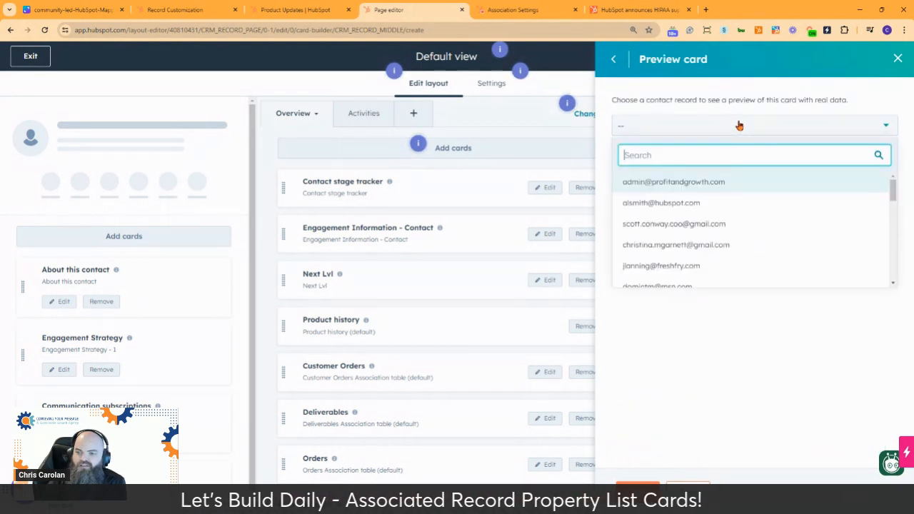
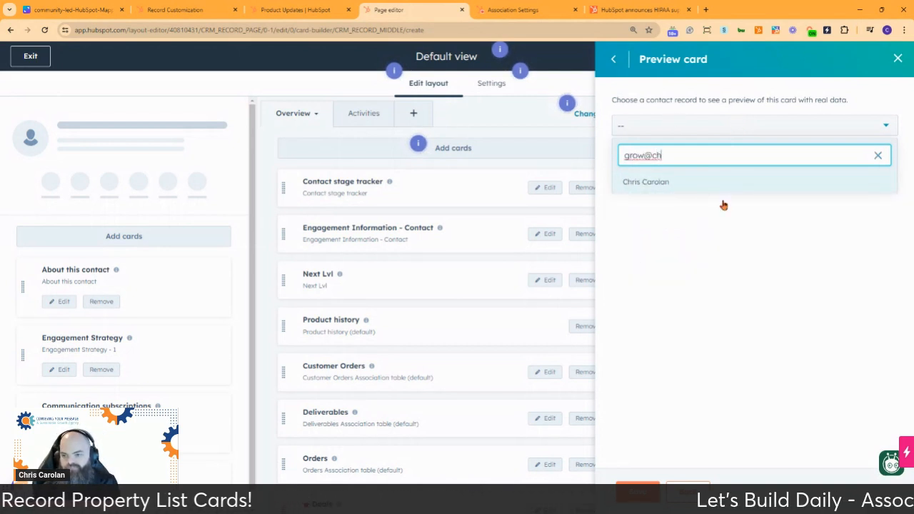
{"action": "left_click", "coordinate": [718, 182]}
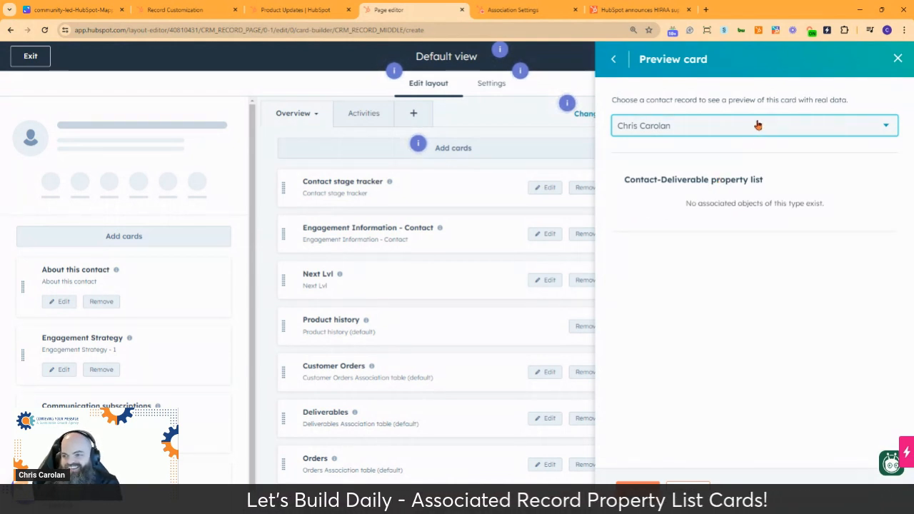
{"action": "left_click", "coordinate": [692, 494]}
Step: Delete the Deliverable pipeline filter from the card's association list filters
{"action": "scroll", "coordinate": [781, 243], "scroll_direction": "down", "scroll_amount": 4}
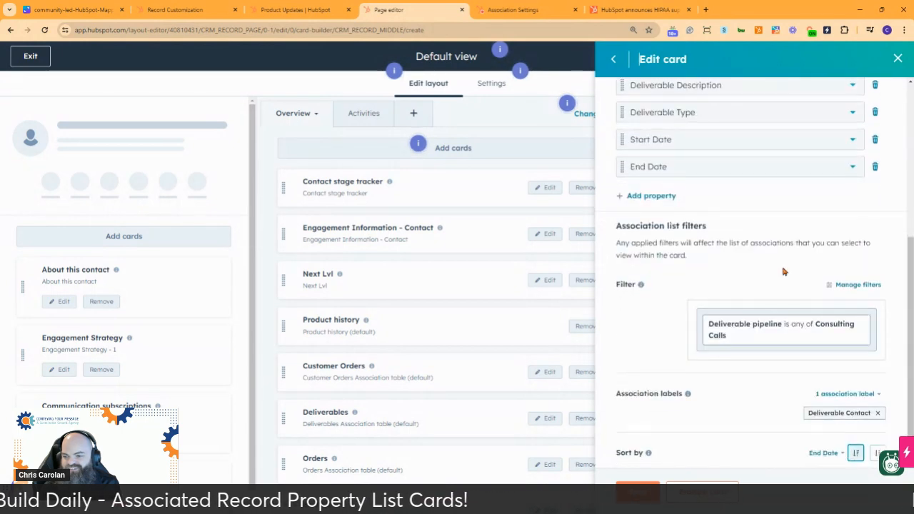
{"action": "left_click", "coordinate": [865, 284]}
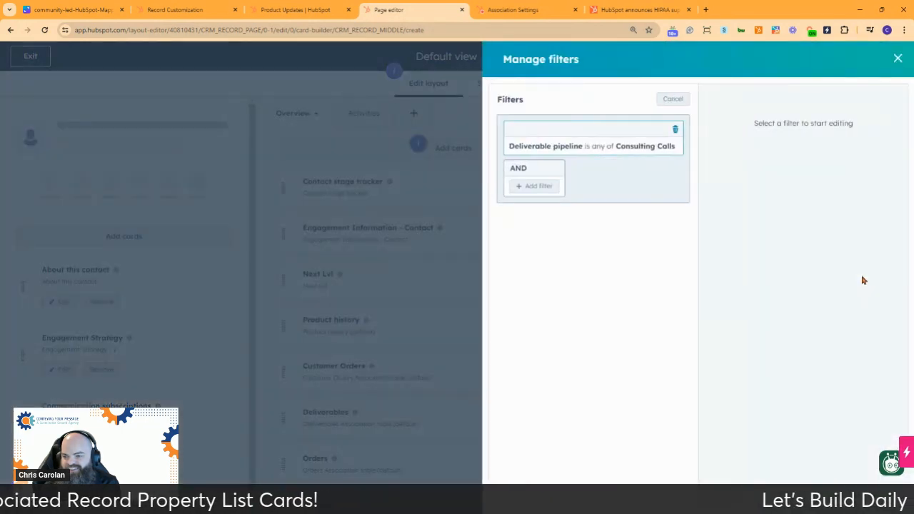
{"action": "left_click", "coordinate": [675, 129]}
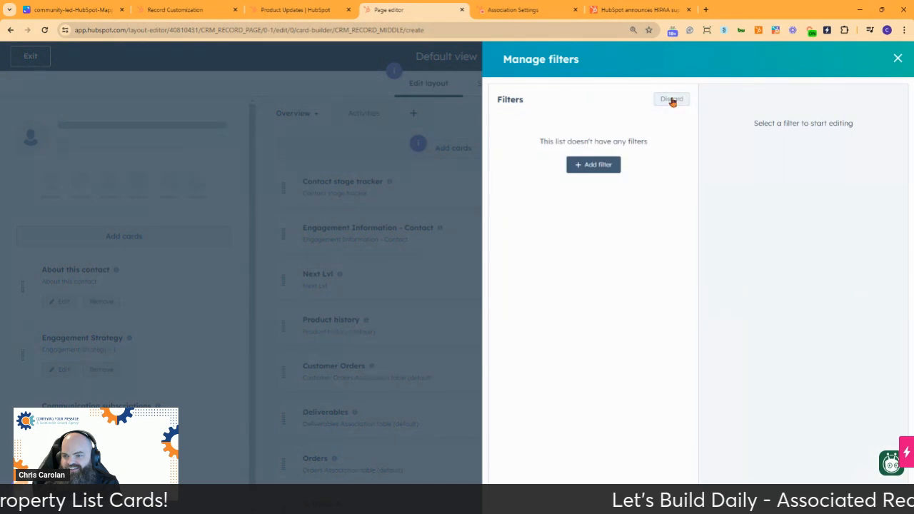
{"action": "left_click", "coordinate": [898, 60]}
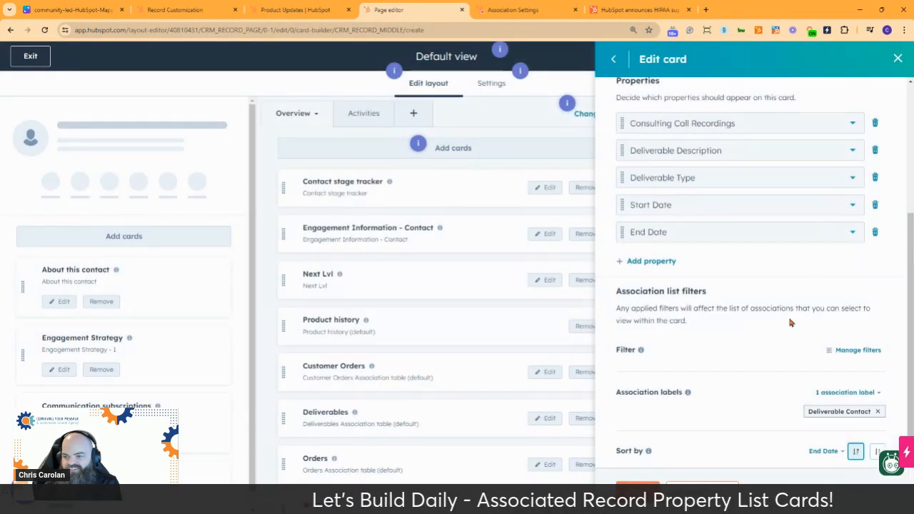
Step: Preview the unfiltered card on the same contact record and save the card to the layout
{"action": "left_click", "coordinate": [699, 490]}
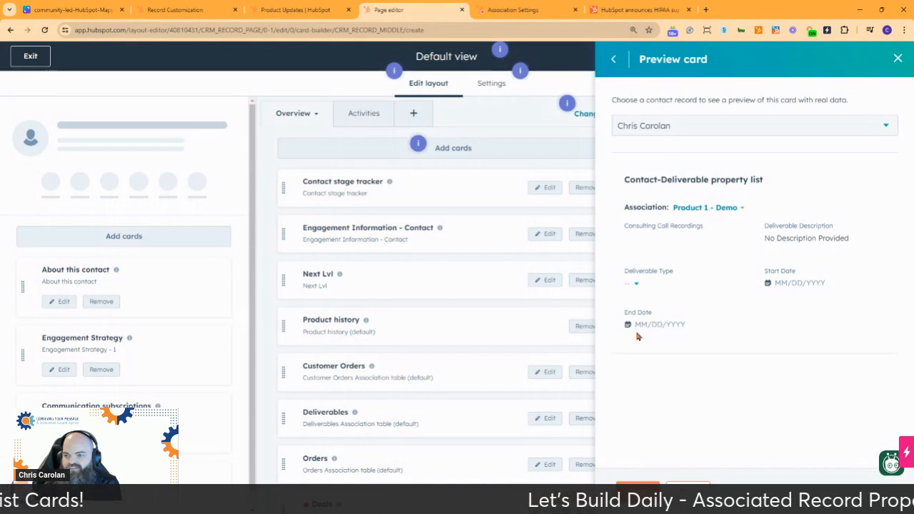
{"action": "left_click", "coordinate": [637, 489]}
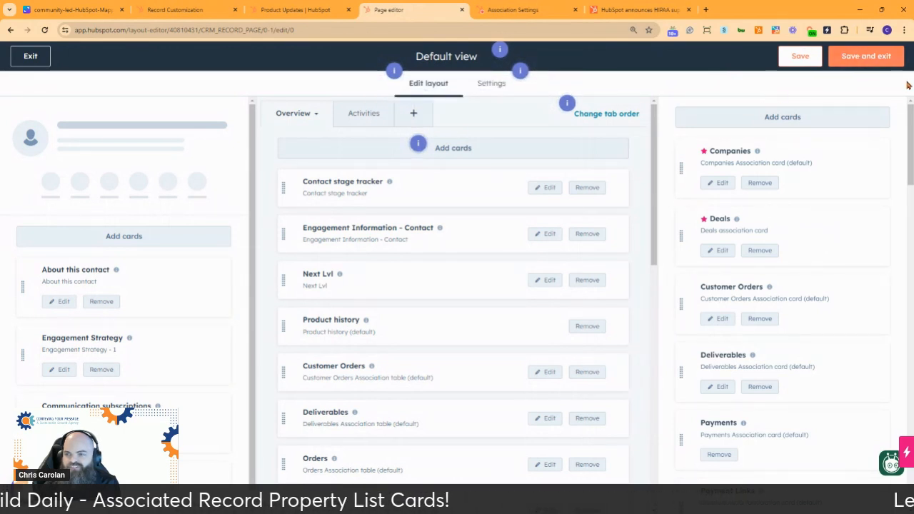
Step: Move the Contact-Deliverable property list card up the middle column to directly below Contact stage tracker
{"action": "scroll", "coordinate": [467, 197], "scroll_direction": "down", "scroll_amount": 3}
{"action": "scroll", "coordinate": [468, 195], "scroll_direction": "down", "scroll_amount": 6}
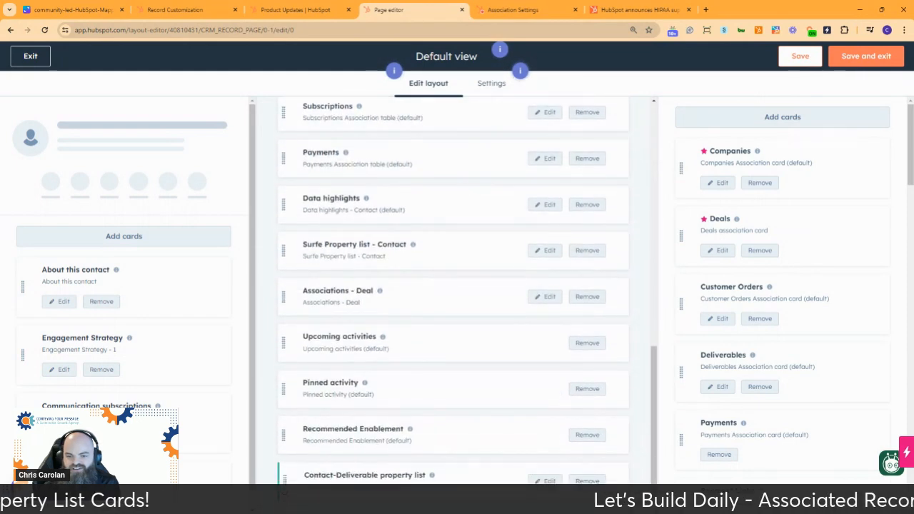
{"action": "left_click_drag", "start_coordinate": [292, 484], "coordinate": [298, 169]}
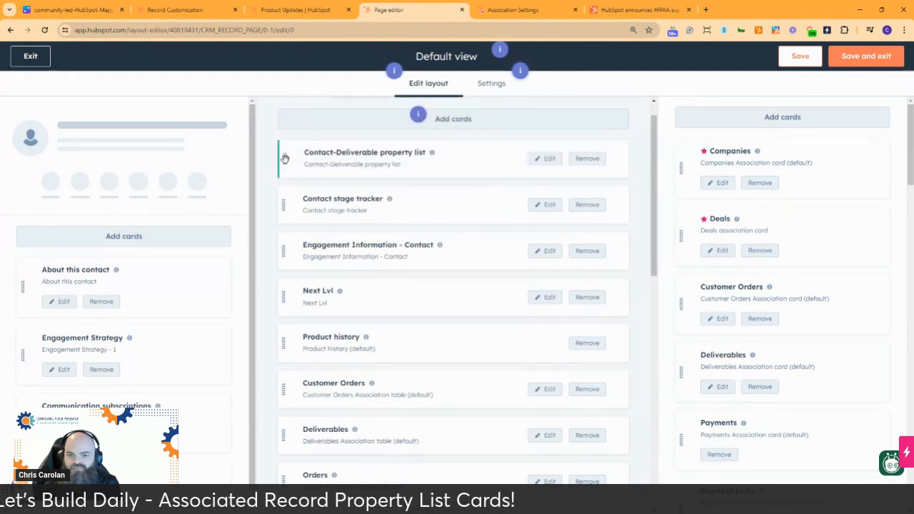
{"action": "left_click_drag", "start_coordinate": [289, 158], "coordinate": [294, 202]}
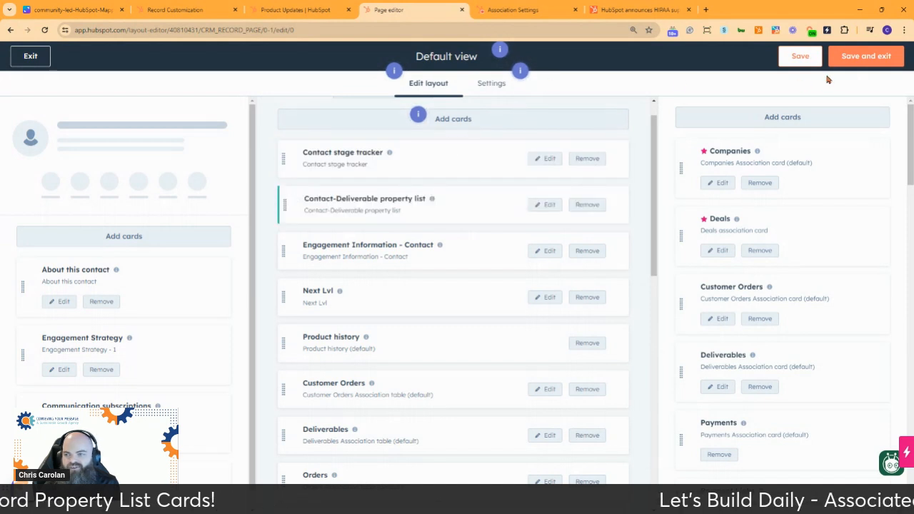
Step: Check the view's user customization settings, and save the Default view and return to the contact record
{"action": "left_click", "coordinate": [490, 84]}
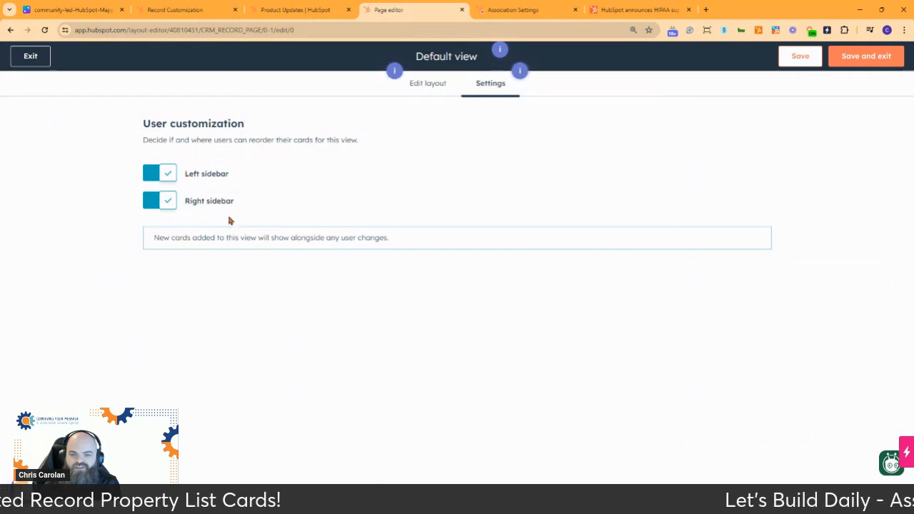
{"action": "left_click", "coordinate": [435, 85]}
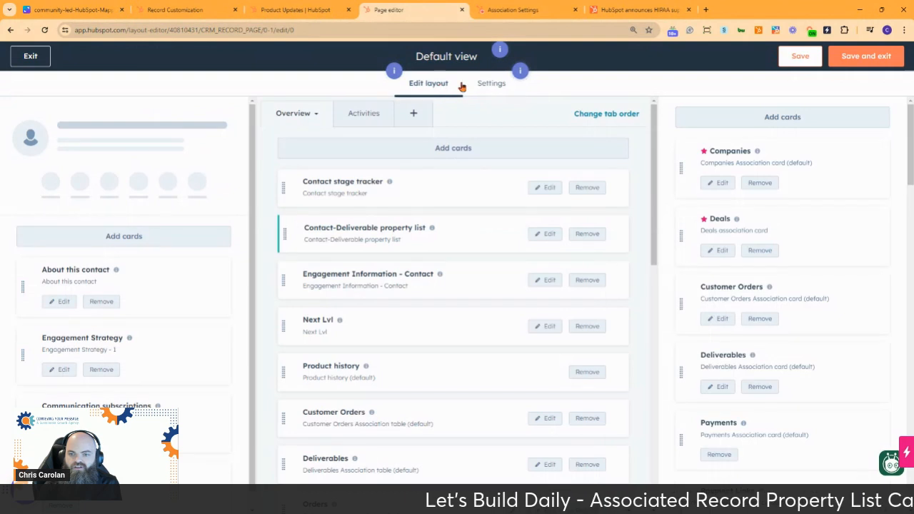
{"action": "left_click", "coordinate": [872, 57]}
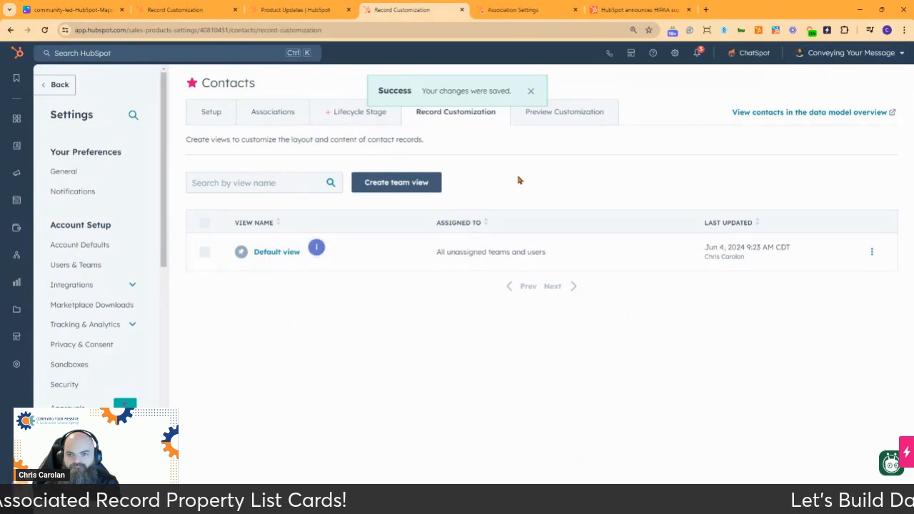
{"action": "left_click", "coordinate": [61, 87]}
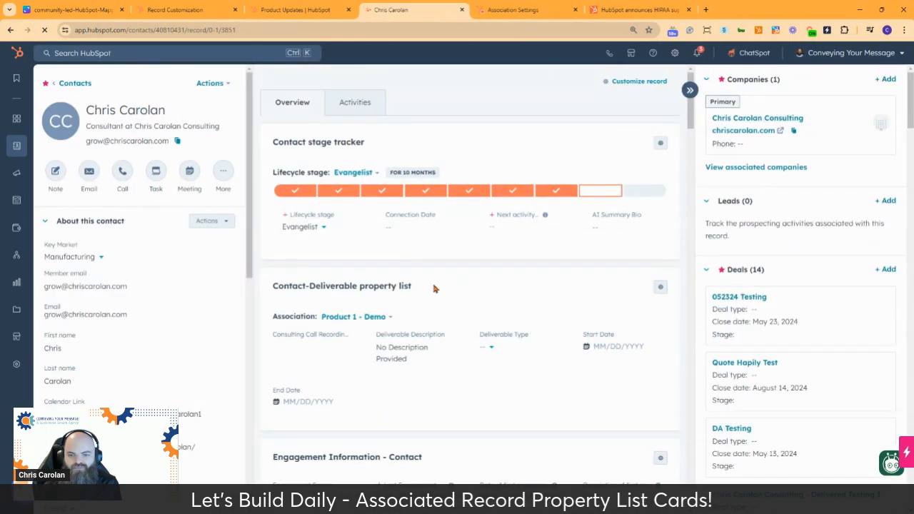
Step: Browse the associated deliverables offered in the Contact-Deliverable property list card, keeping Product 1 - Demo selected
{"action": "left_click", "coordinate": [377, 317]}
{"action": "scroll", "coordinate": [369, 406], "scroll_direction": "down", "scroll_amount": 2}
{"action": "scroll", "coordinate": [366, 400], "scroll_direction": "up", "scroll_amount": 2}
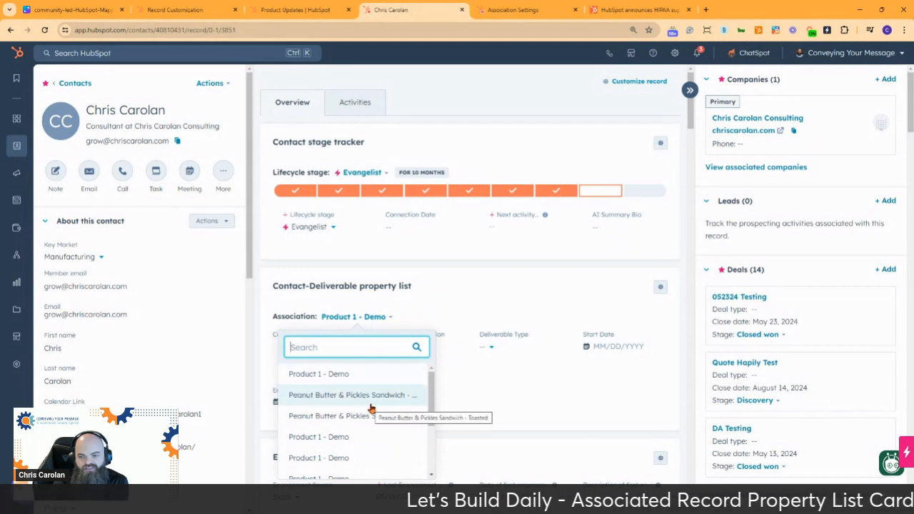
{"action": "scroll", "coordinate": [371, 407], "scroll_direction": "down", "scroll_amount": 2}
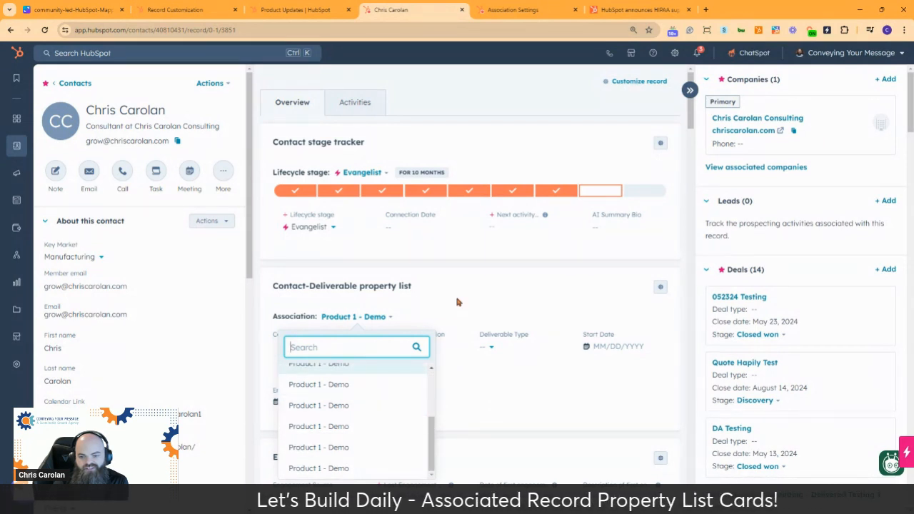
{"action": "key", "text": "Escape"}
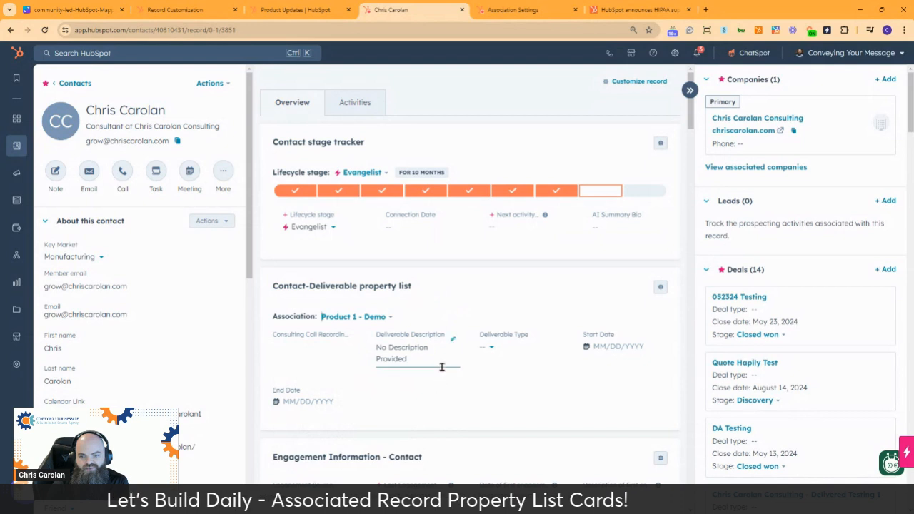
Step: Set the Deliverable Type of Product 1 - Demo to Consulting Calls in the property list card
{"action": "left_click", "coordinate": [486, 348]}
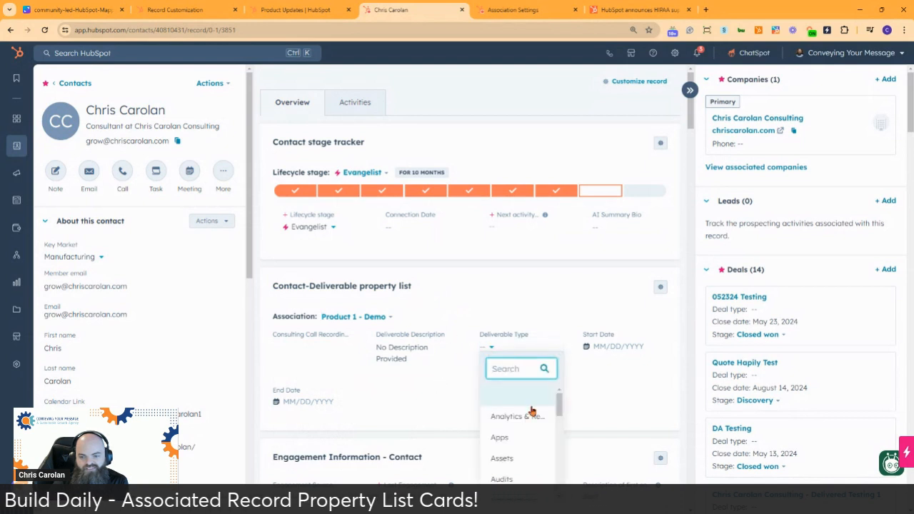
{"action": "scroll", "coordinate": [524, 411], "scroll_direction": "down", "scroll_amount": 3}
{"action": "left_click", "coordinate": [521, 425]}
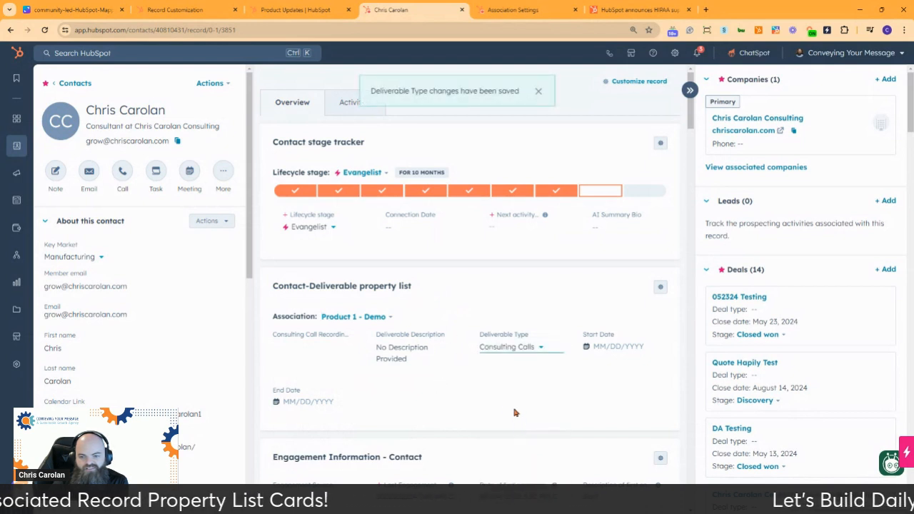
Step: Set the Start Date of Product 1 - Demo to 06/03/2024 and its End Date to 08/30/2024 in the property list card
{"action": "left_click", "coordinate": [612, 346]}
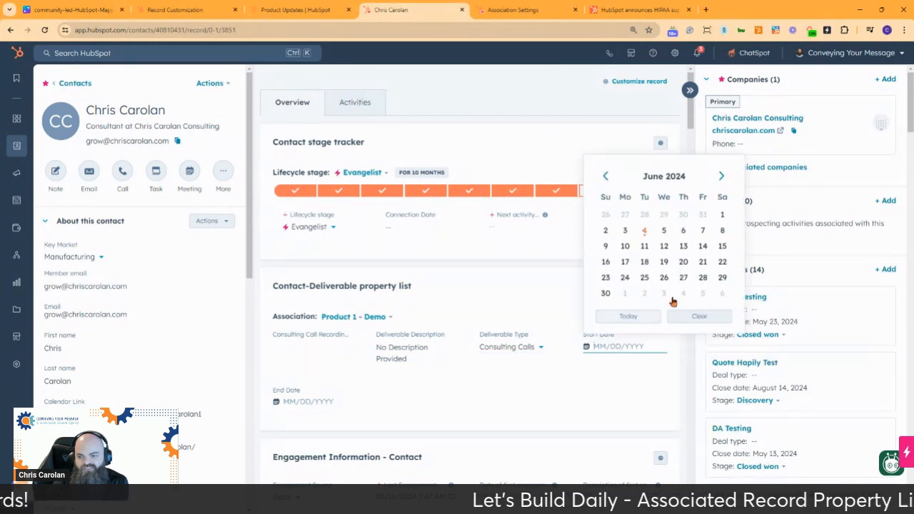
{"action": "left_click", "coordinate": [624, 231]}
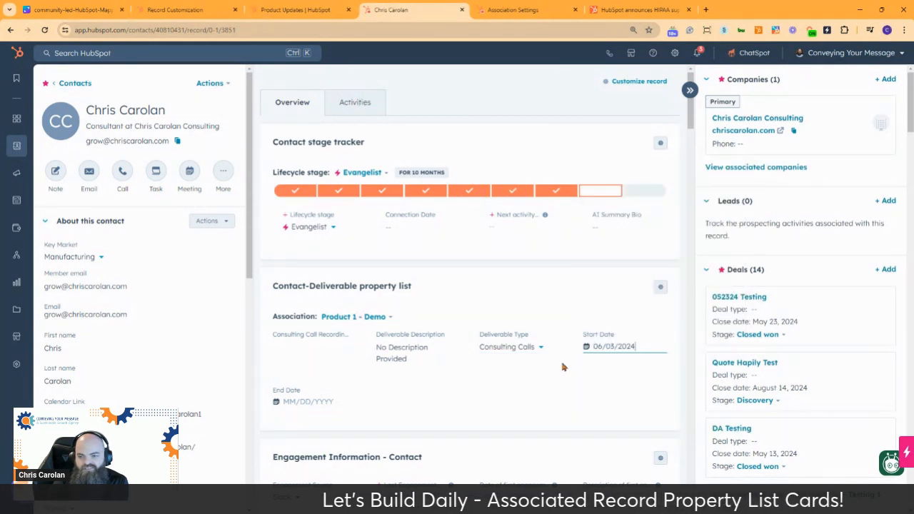
{"action": "left_click", "coordinate": [309, 404]}
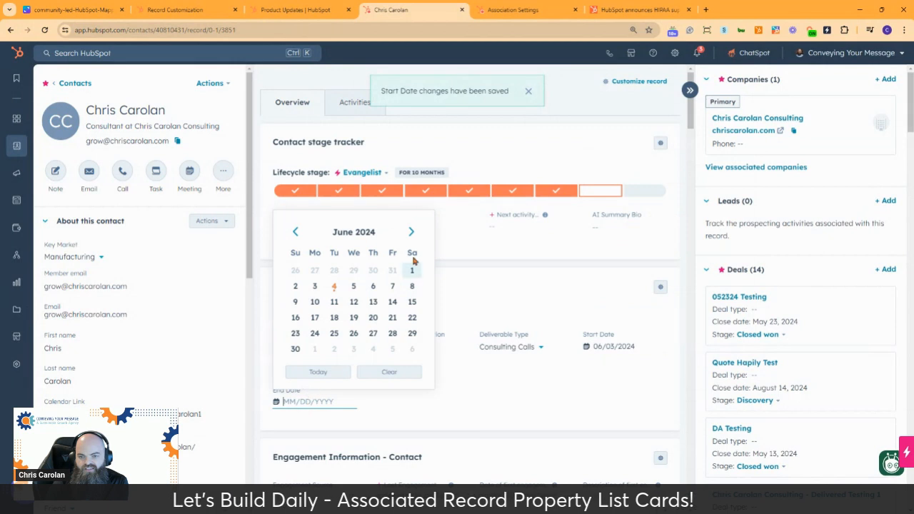
{"action": "left_click", "coordinate": [412, 232]}
{"action": "left_click", "coordinate": [411, 232]}
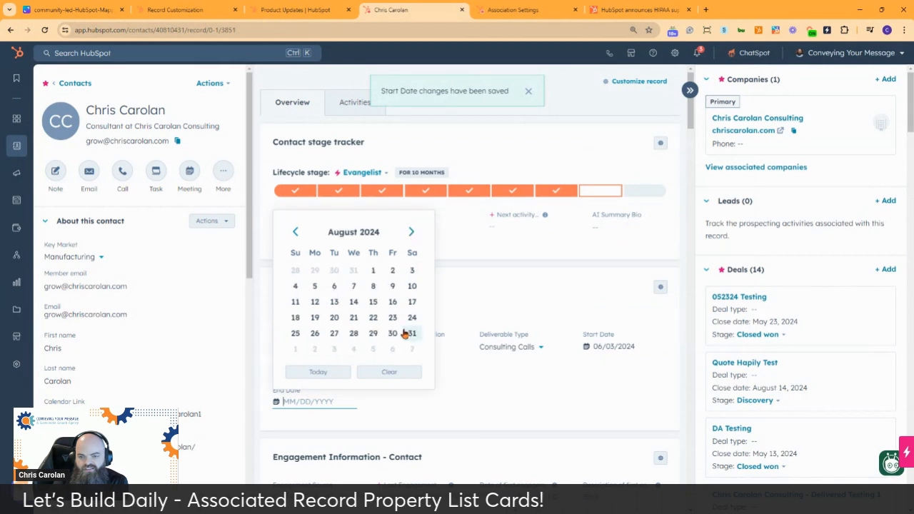
{"action": "left_click", "coordinate": [392, 334]}
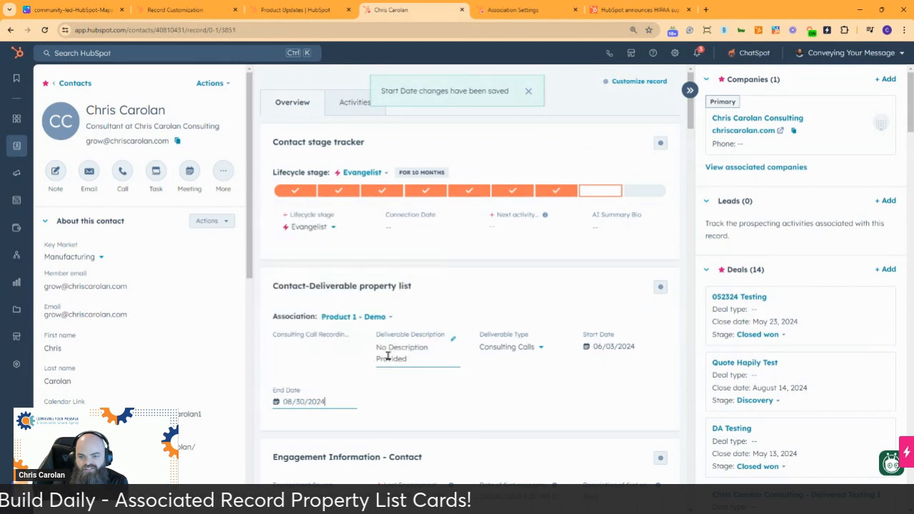
{"action": "left_click", "coordinate": [511, 402]}
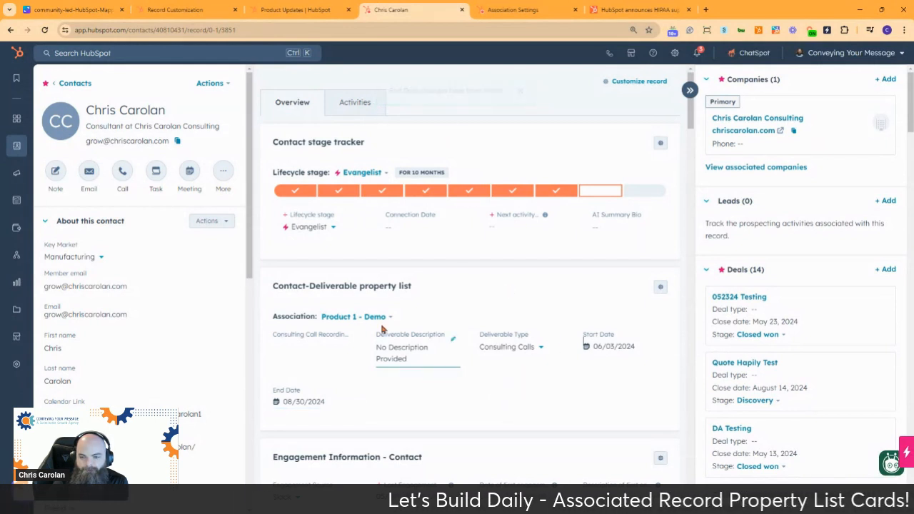
Step: Switch the card to another Product 1 - Demo deliverable with no type and set its Deliverable Type to Consulting Calls
{"action": "left_click", "coordinate": [373, 316]}
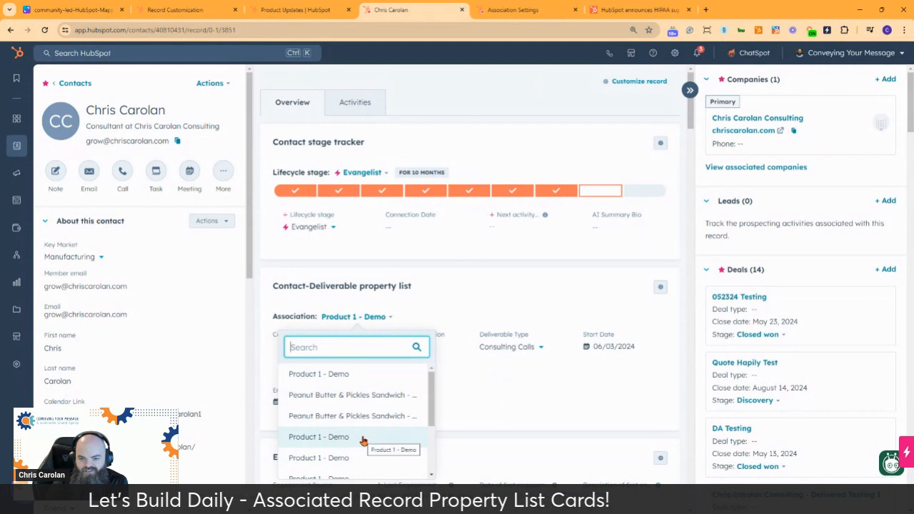
{"action": "scroll", "coordinate": [361, 435], "scroll_direction": "down", "scroll_amount": 2}
{"action": "scroll", "coordinate": [359, 403], "scroll_direction": "up", "scroll_amount": 1}
{"action": "left_click", "coordinate": [360, 396]}
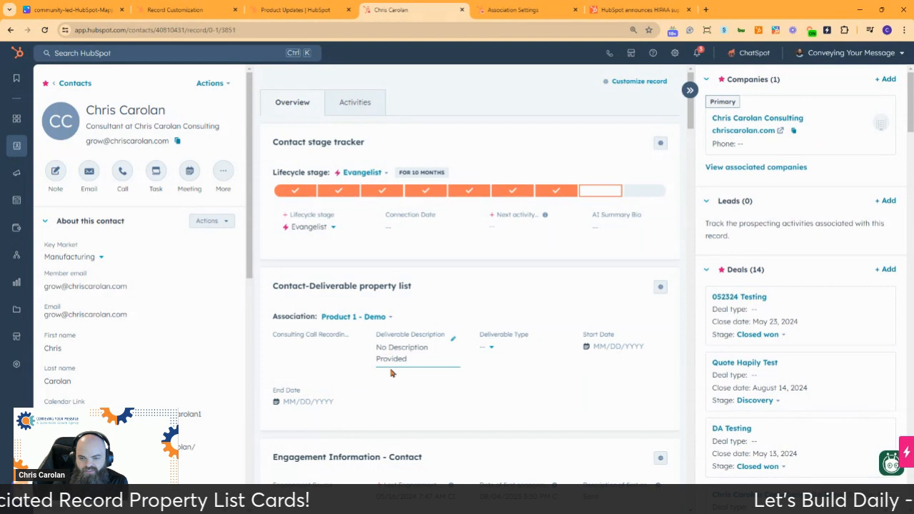
{"action": "left_click", "coordinate": [490, 347]}
{"action": "scroll", "coordinate": [509, 450], "scroll_direction": "down", "scroll_amount": 1}
{"action": "scroll", "coordinate": [509, 450], "scroll_direction": "down", "scroll_amount": 1}
{"action": "left_click", "coordinate": [503, 427]}
Step: Set this second deliverable's Start Date to 07/01/2024 and its End Date to 12/31/2024
{"action": "left_click", "coordinate": [611, 347]}
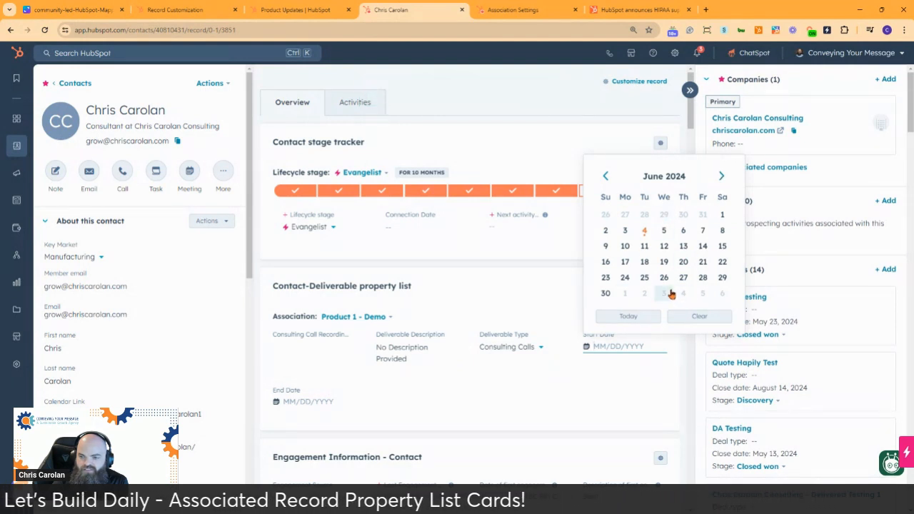
{"action": "left_click", "coordinate": [723, 177]}
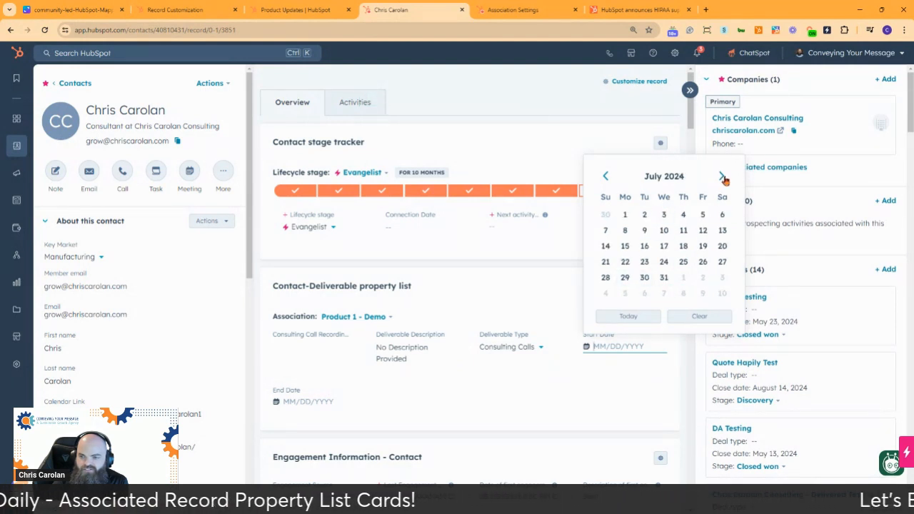
{"action": "left_click", "coordinate": [625, 214]}
{"action": "left_click", "coordinate": [309, 402]}
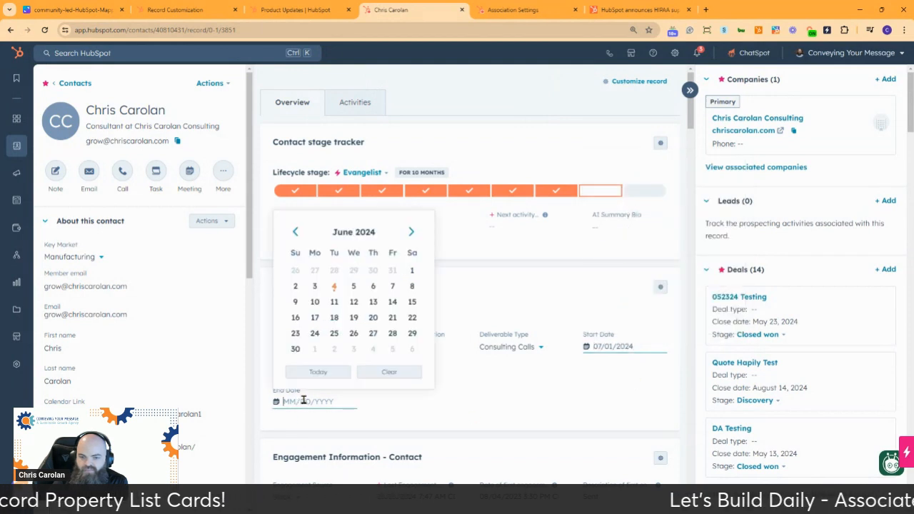
{"action": "left_click", "coordinate": [410, 232]}
{"action": "left_click", "coordinate": [411, 232]}
{"action": "left_click", "coordinate": [410, 232]}
{"action": "left_click", "coordinate": [410, 232]}
{"action": "left_click", "coordinate": [410, 232]}
{"action": "left_click", "coordinate": [411, 232]}
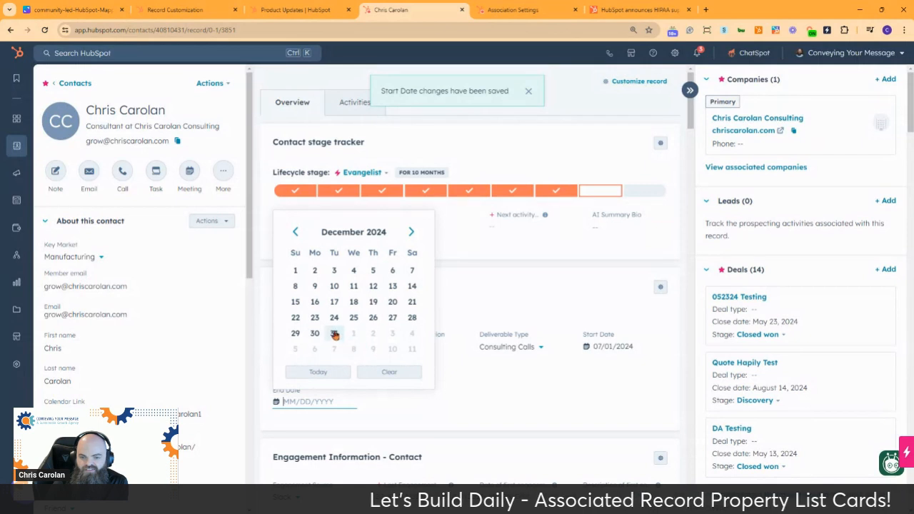
{"action": "left_click", "coordinate": [333, 332]}
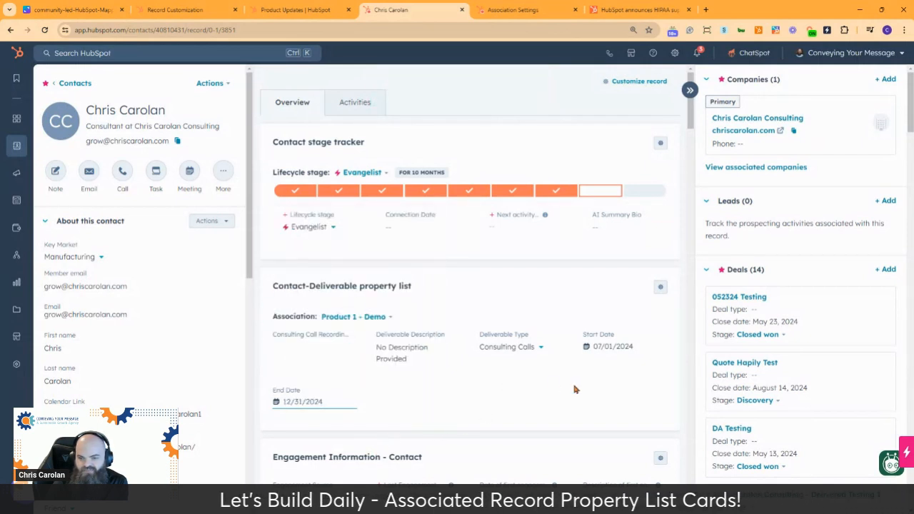
Step: Switch between the identically named Product 1 - Demo associations in the card to compare their property values
{"action": "left_click", "coordinate": [361, 319]}
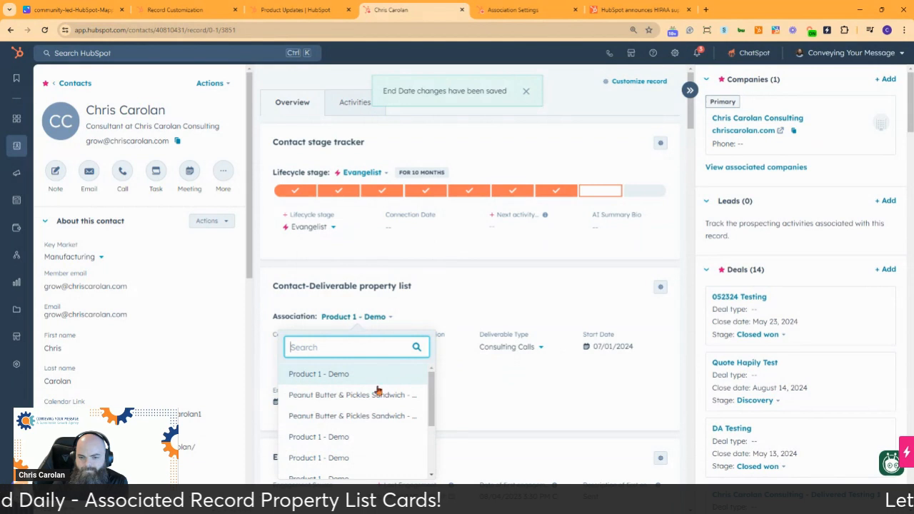
{"action": "scroll", "coordinate": [371, 393], "scroll_direction": "down", "scroll_amount": 2}
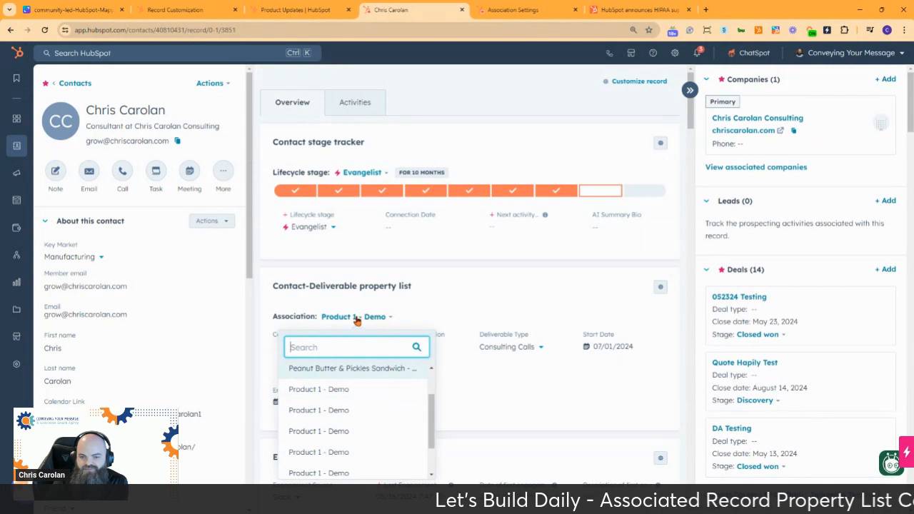
{"action": "left_click", "coordinate": [355, 389]}
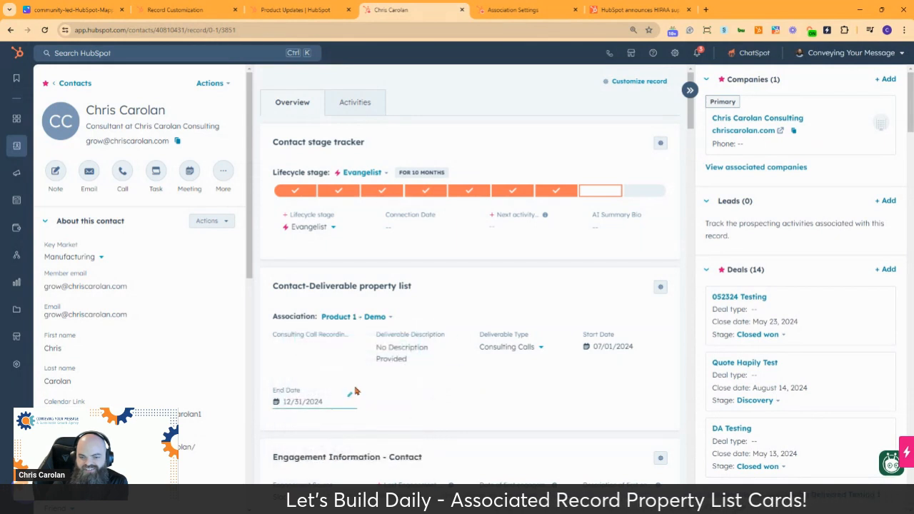
{"action": "left_click", "coordinate": [362, 317]}
{"action": "left_click", "coordinate": [352, 457]}
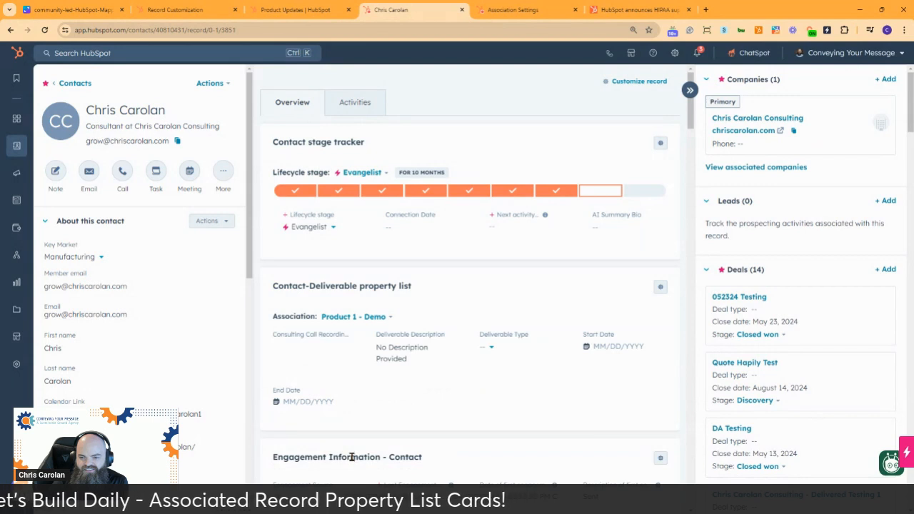
{"action": "left_click", "coordinate": [373, 317]}
{"action": "left_click", "coordinate": [363, 437]}
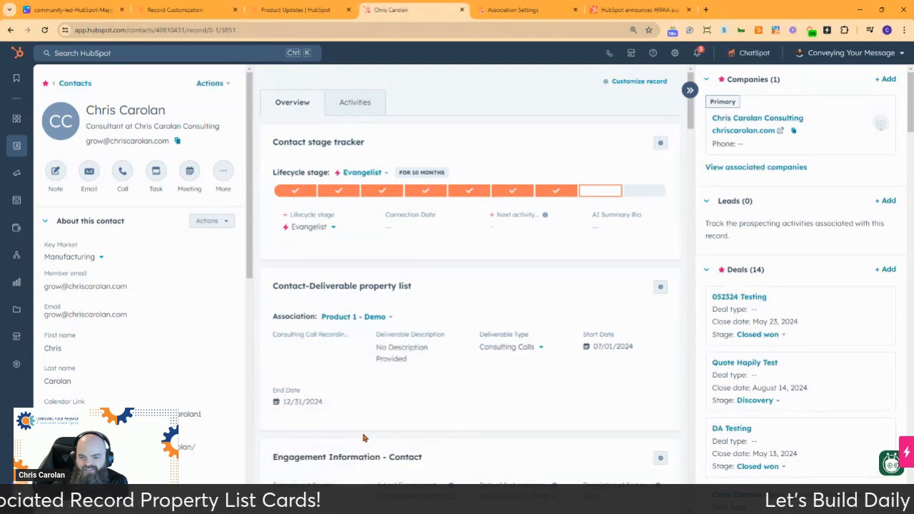
{"action": "left_click", "coordinate": [374, 316]}
{"action": "scroll", "coordinate": [363, 416], "scroll_direction": "down", "scroll_amount": 5}
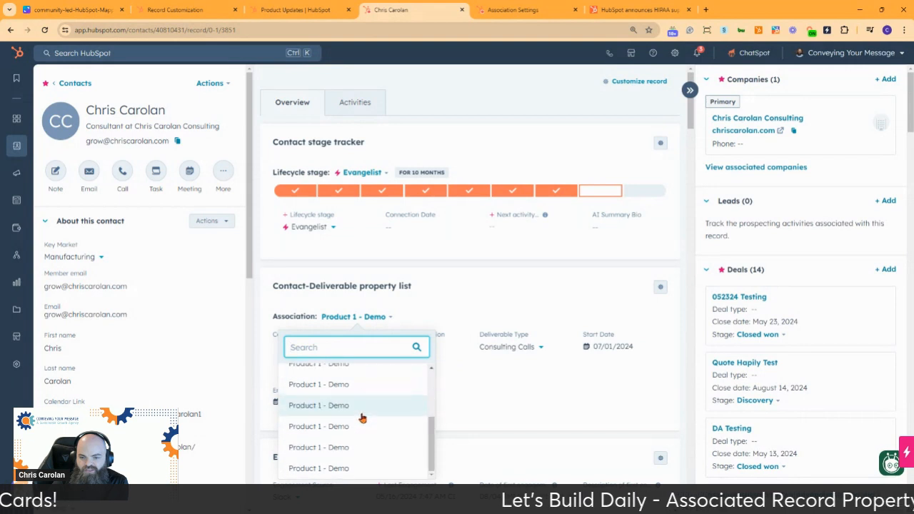
{"action": "left_click", "coordinate": [363, 389]}
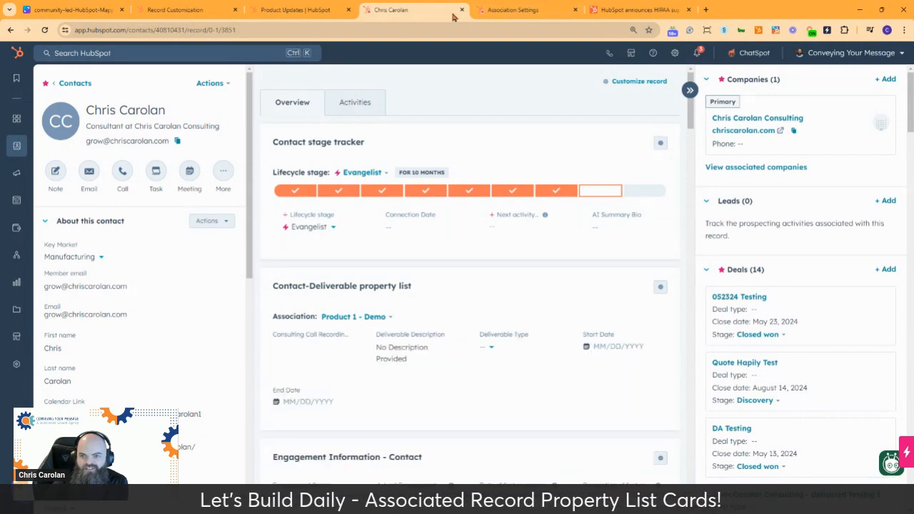
Step: Open the Contact-Deliverable property list card for editing in the Default view of the Contacts record customization settings
{"action": "left_click", "coordinate": [511, 14]}
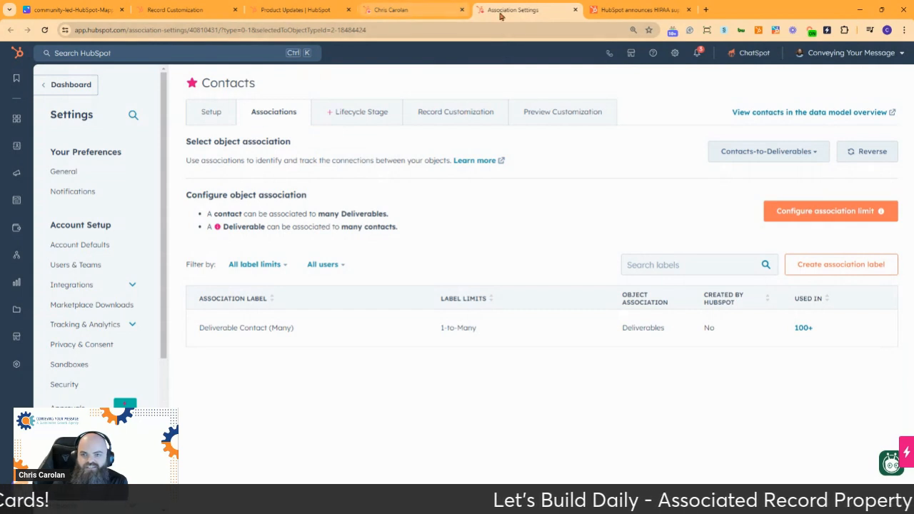
{"action": "left_click", "coordinate": [399, 10]}
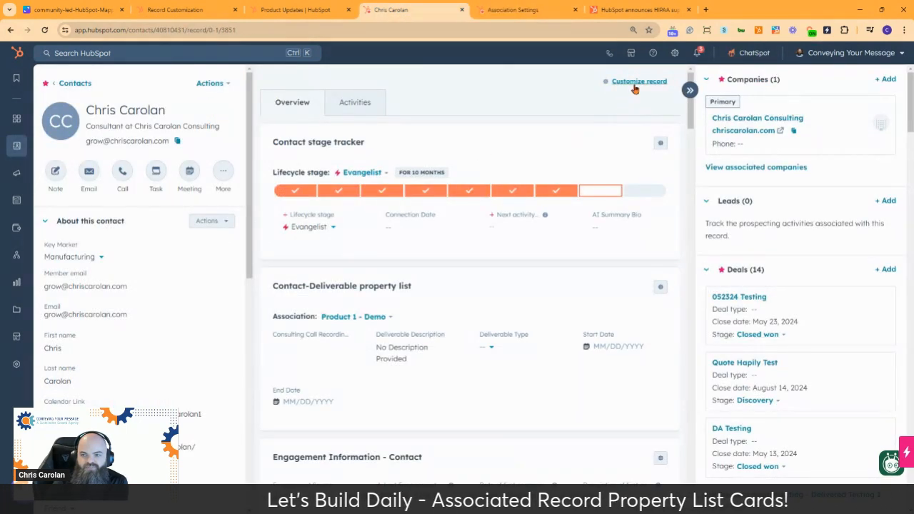
{"action": "left_click", "coordinate": [524, 10]}
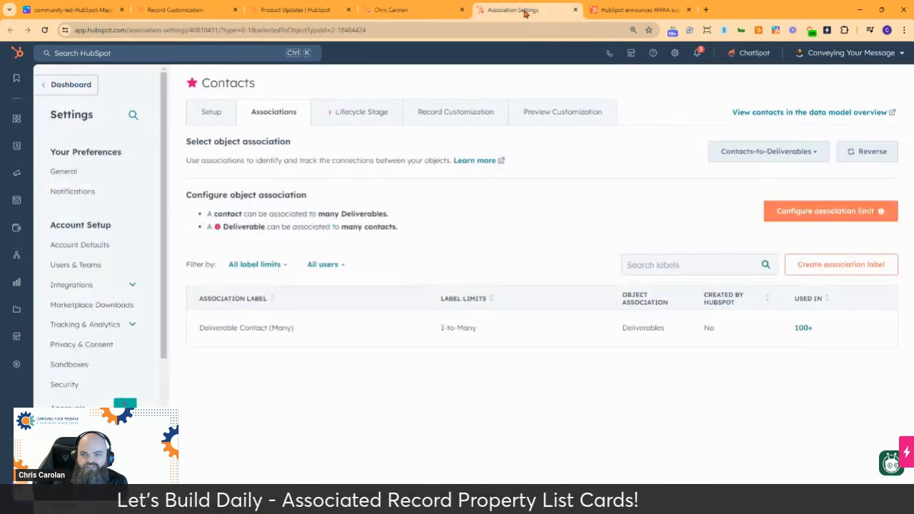
{"action": "left_click", "coordinate": [458, 114]}
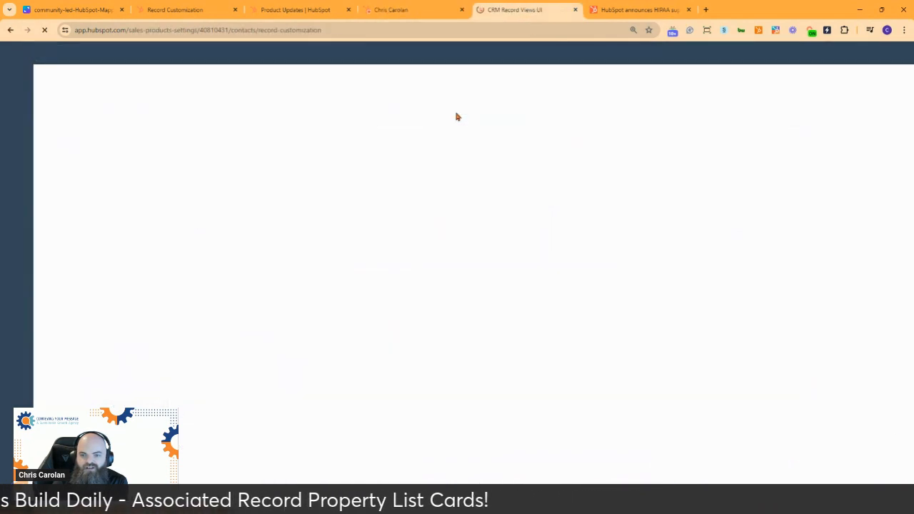
{"action": "left_click", "coordinate": [275, 255]}
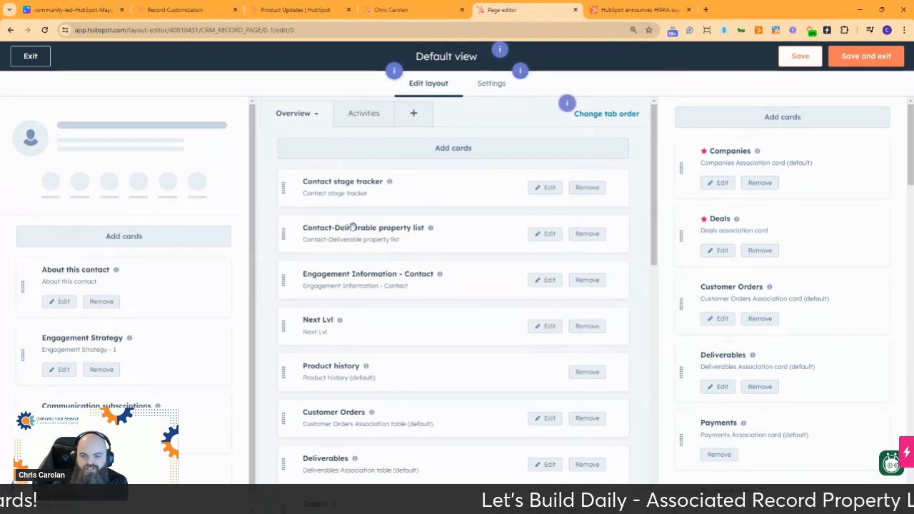
{"action": "left_click", "coordinate": [542, 239]}
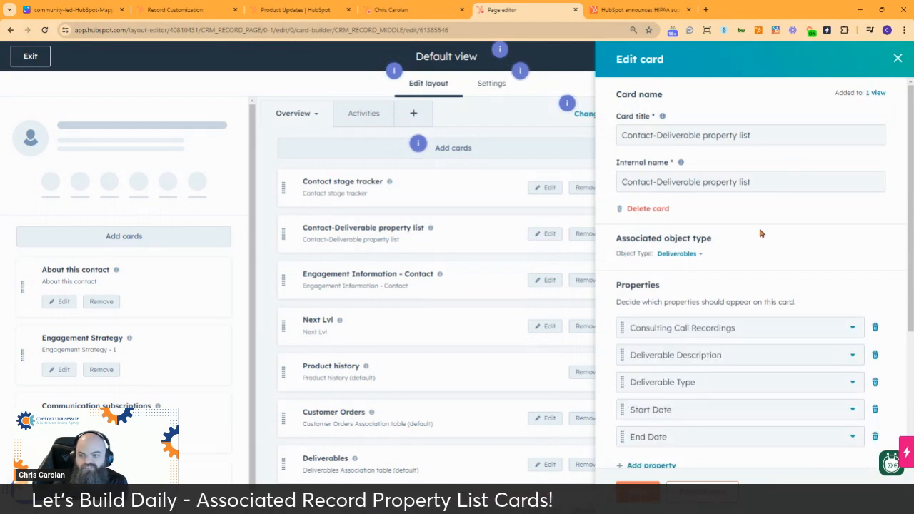
Step: Add an association list filter to the card for Deliverable Type is any of Consulting Calls
{"action": "scroll", "coordinate": [804, 235], "scroll_direction": "down", "scroll_amount": 3}
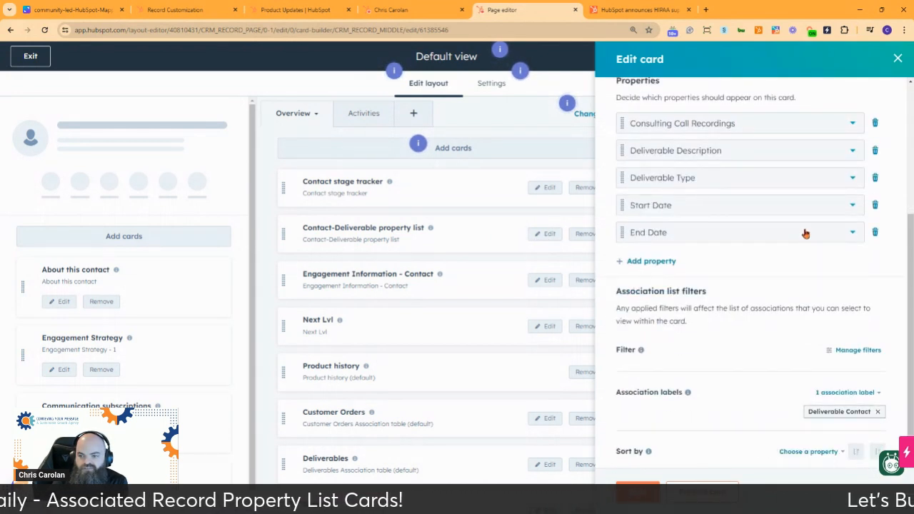
{"action": "left_click", "coordinate": [857, 350]}
{"action": "left_click", "coordinate": [586, 166]}
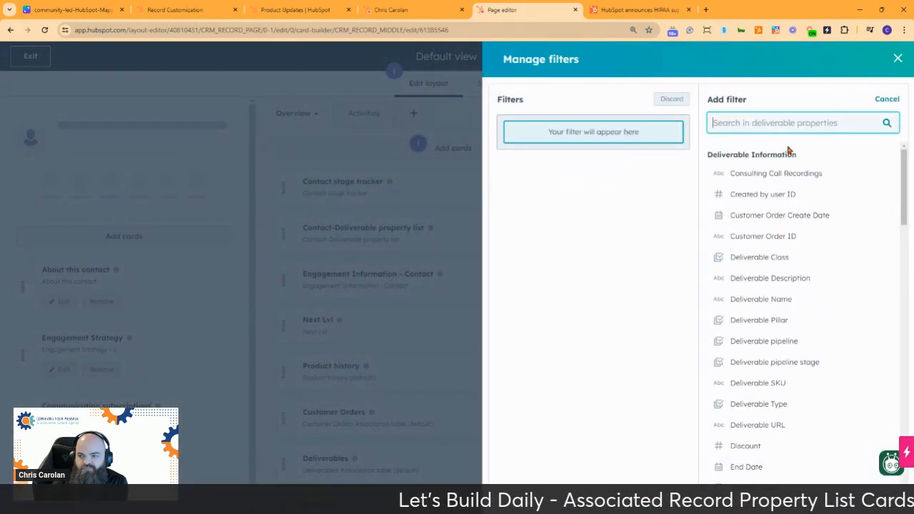
{"action": "left_click", "coordinate": [412, 10]}
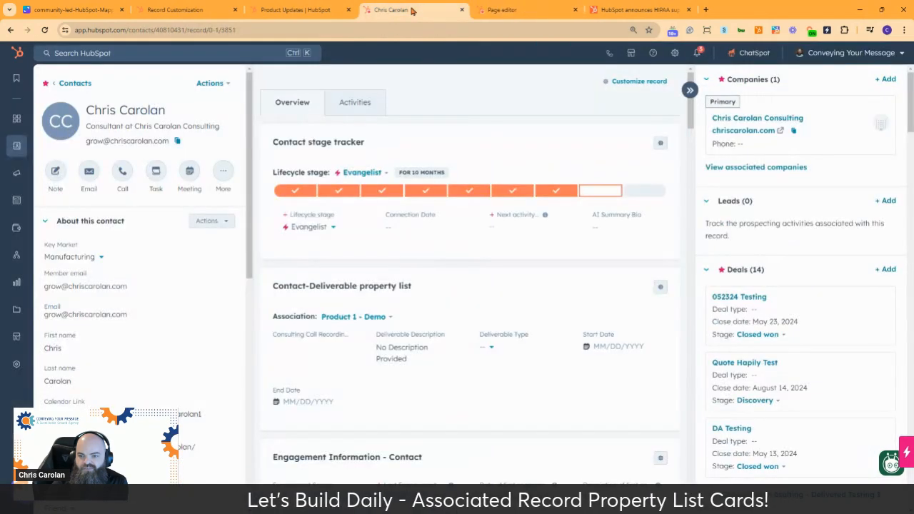
{"action": "left_click", "coordinate": [534, 10]}
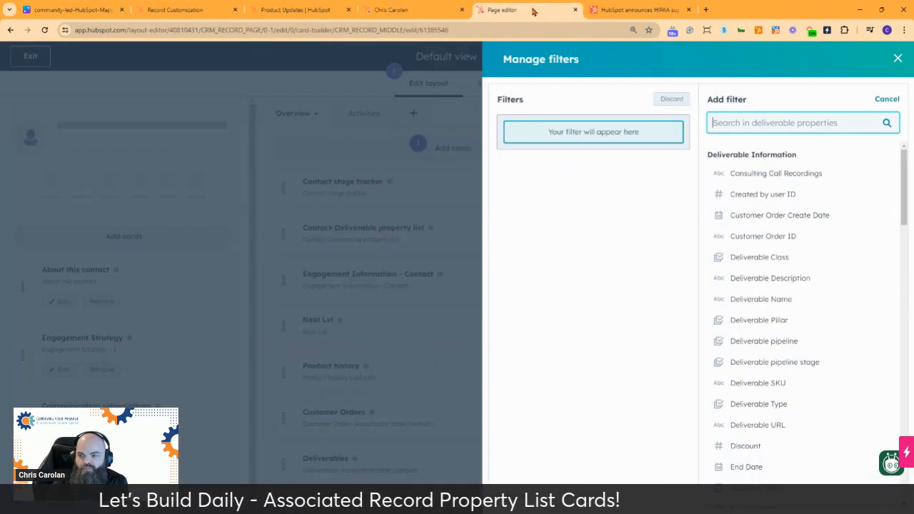
{"action": "left_click", "coordinate": [764, 407]}
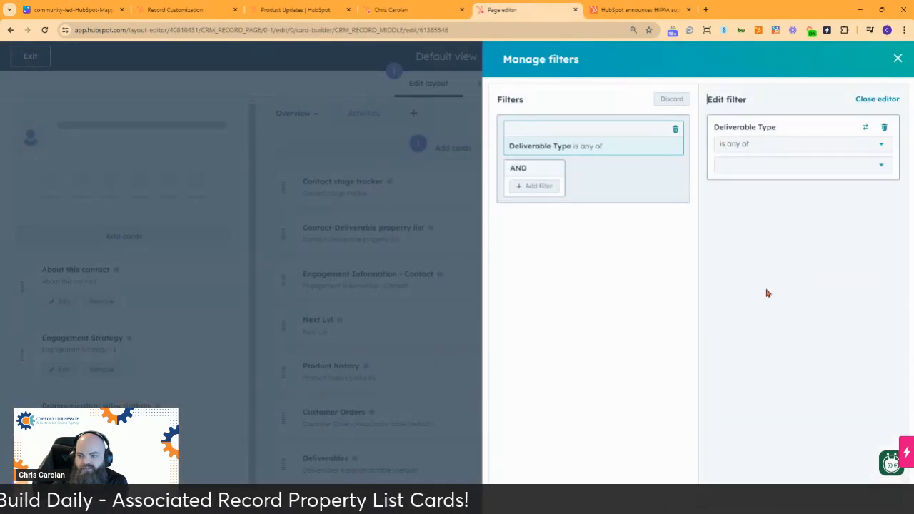
{"action": "left_click", "coordinate": [761, 166]}
{"action": "scroll", "coordinate": [735, 235], "scroll_direction": "down", "scroll_amount": 2}
{"action": "left_click", "coordinate": [730, 226]}
{"action": "left_click", "coordinate": [787, 367]}
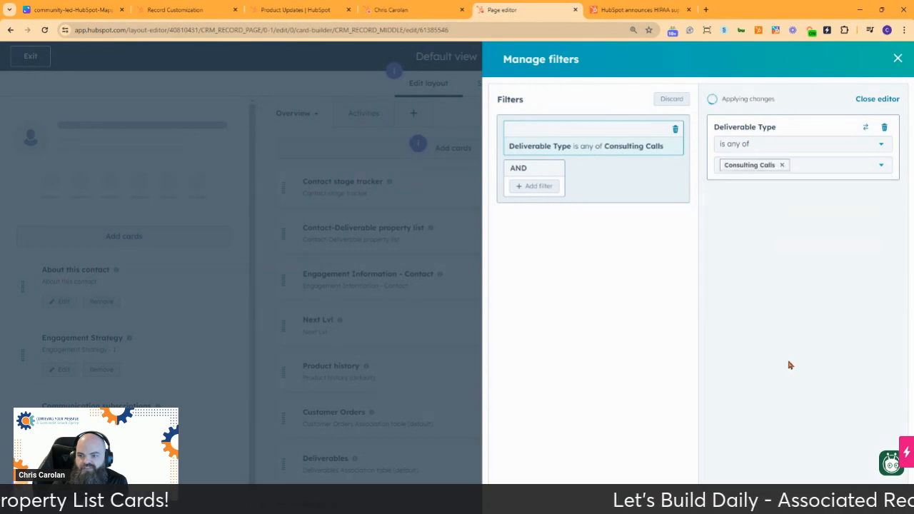
Step: Close the filter management and save the edited Contact-Deliverable property list card
{"action": "left_click", "coordinate": [879, 98]}
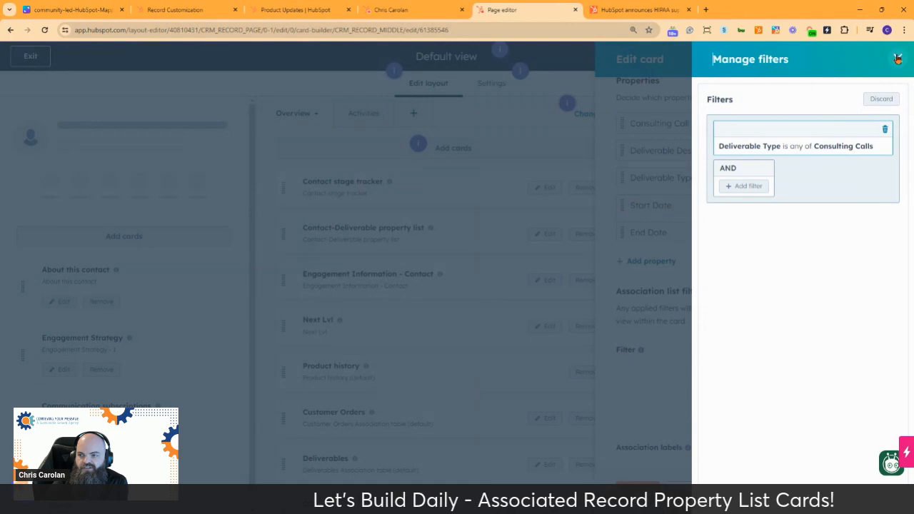
{"action": "left_click", "coordinate": [897, 60]}
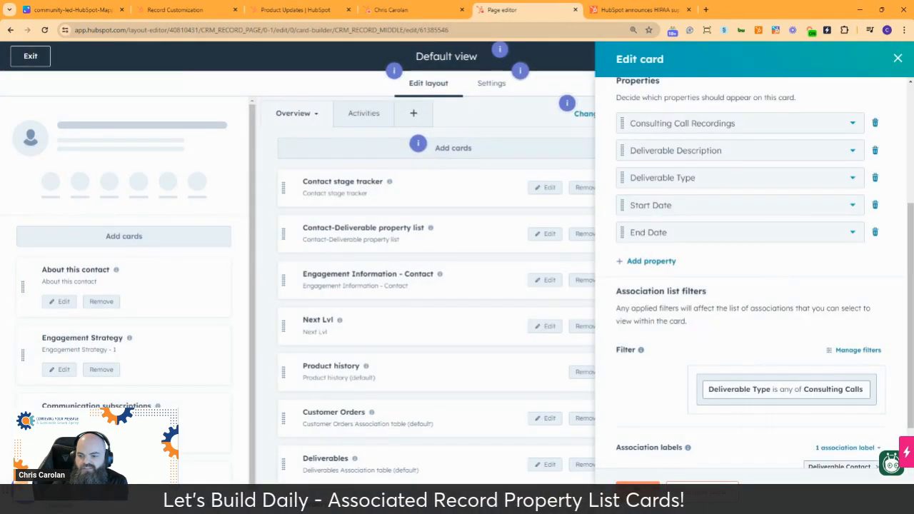
{"action": "left_click", "coordinate": [637, 488]}
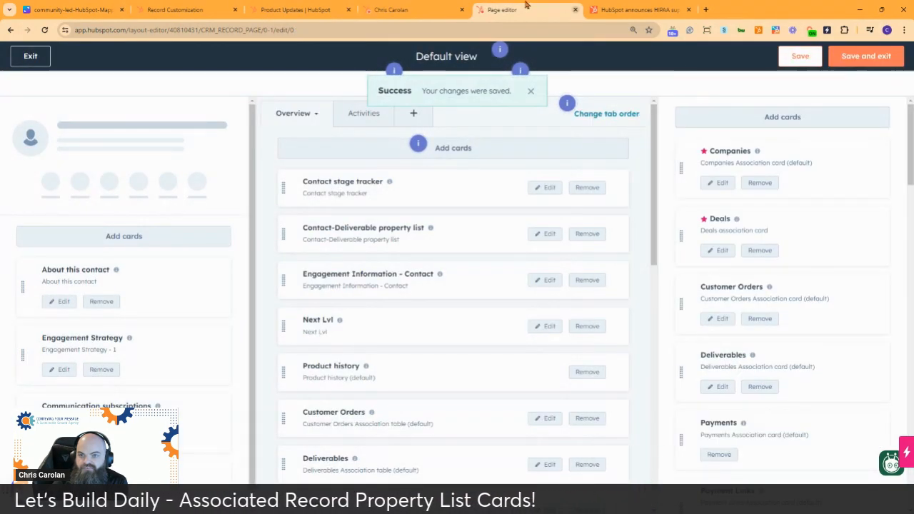
Step: Reload the contact record to check the filtered Contact-Deliverable property list card
{"action": "left_click", "coordinate": [415, 13]}
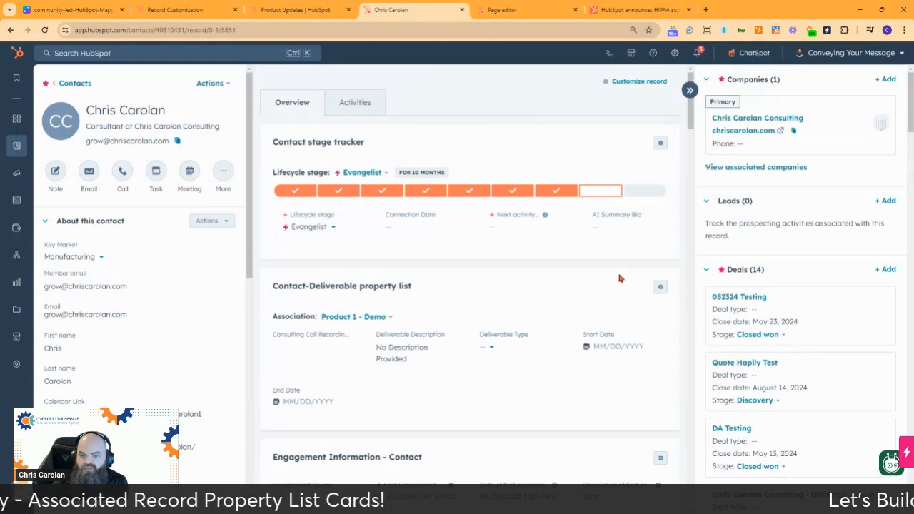
{"action": "left_click", "coordinate": [45, 32]}
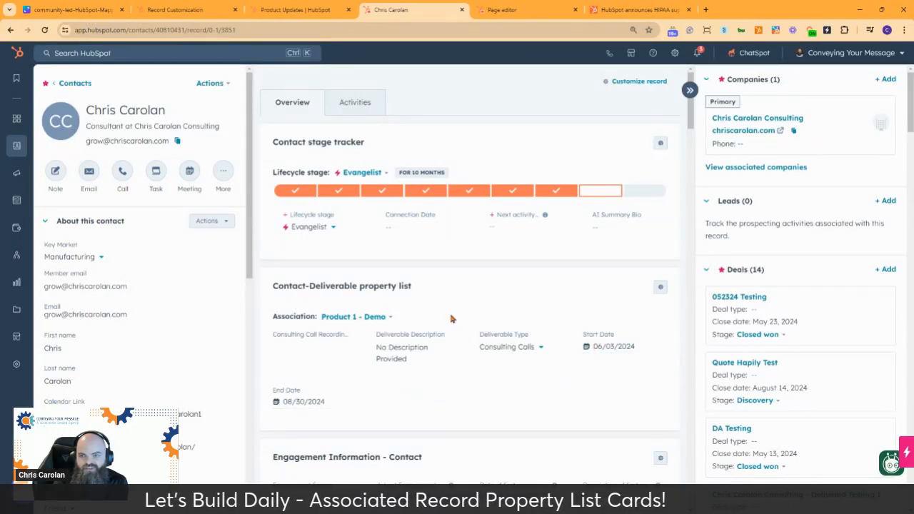
Step: Sort the Contact-Deliverable property list card's associations by End Date in the Default view and save the card
{"action": "left_click", "coordinate": [514, 10]}
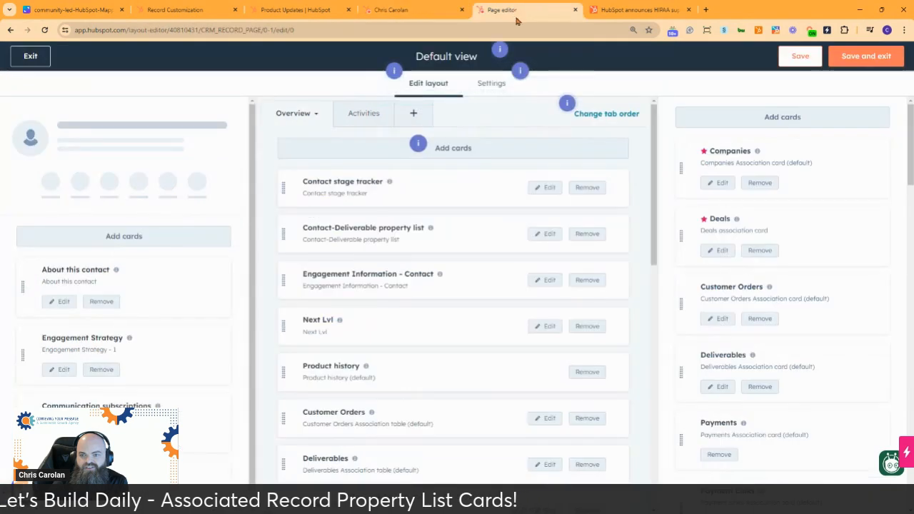
{"action": "left_click", "coordinate": [548, 235]}
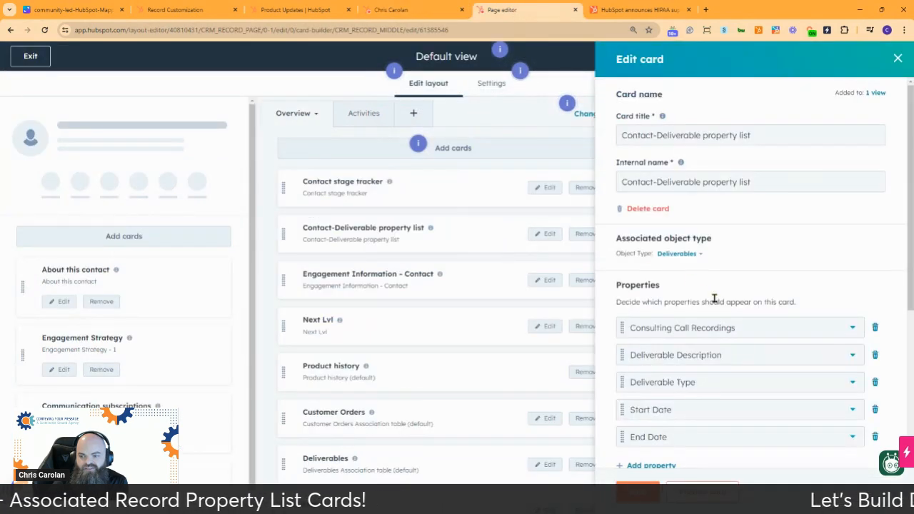
{"action": "scroll", "coordinate": [775, 429], "scroll_direction": "down", "scroll_amount": 4}
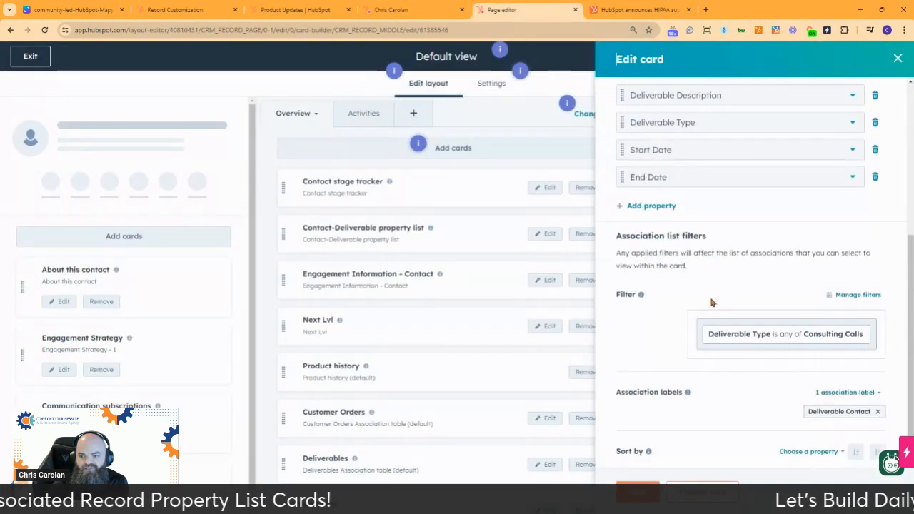
{"action": "left_click", "coordinate": [811, 453]}
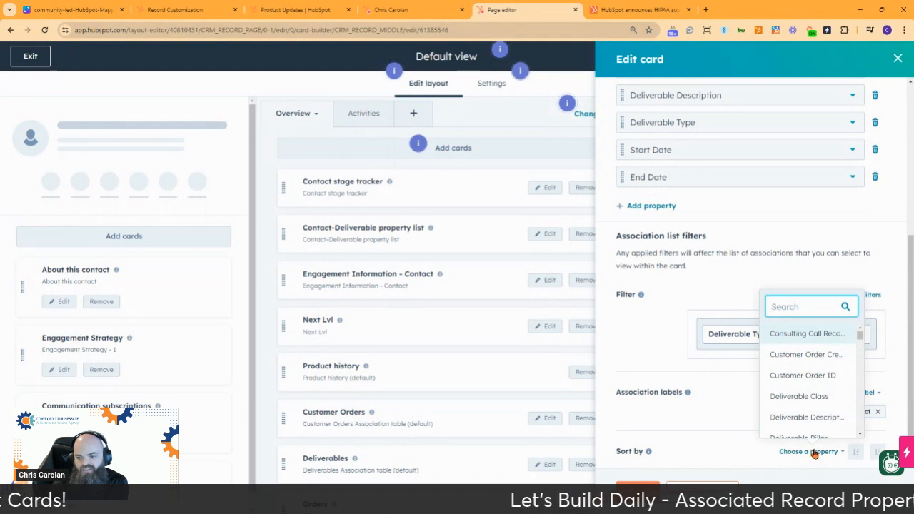
{"action": "scroll", "coordinate": [813, 377], "scroll_direction": "down", "scroll_amount": 1}
{"action": "scroll", "coordinate": [814, 375], "scroll_direction": "down", "scroll_amount": 3}
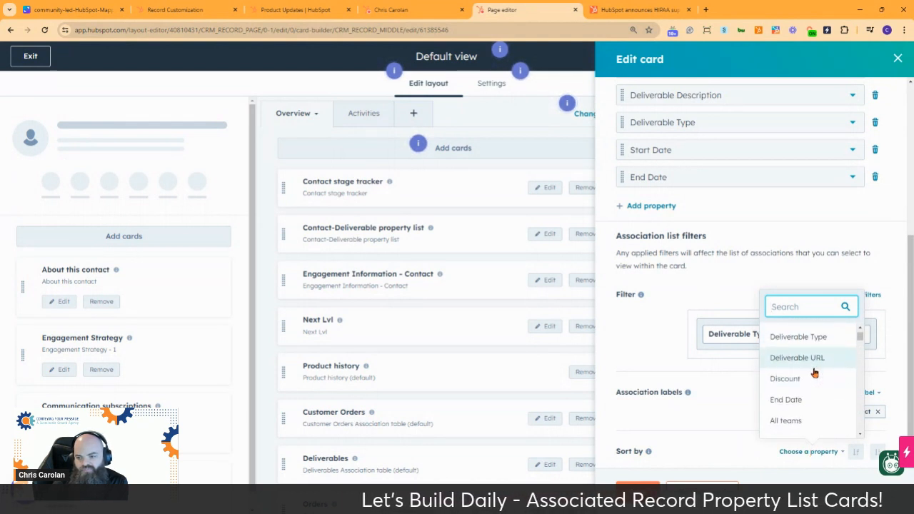
{"action": "scroll", "coordinate": [812, 371], "scroll_direction": "up", "scroll_amount": 2}
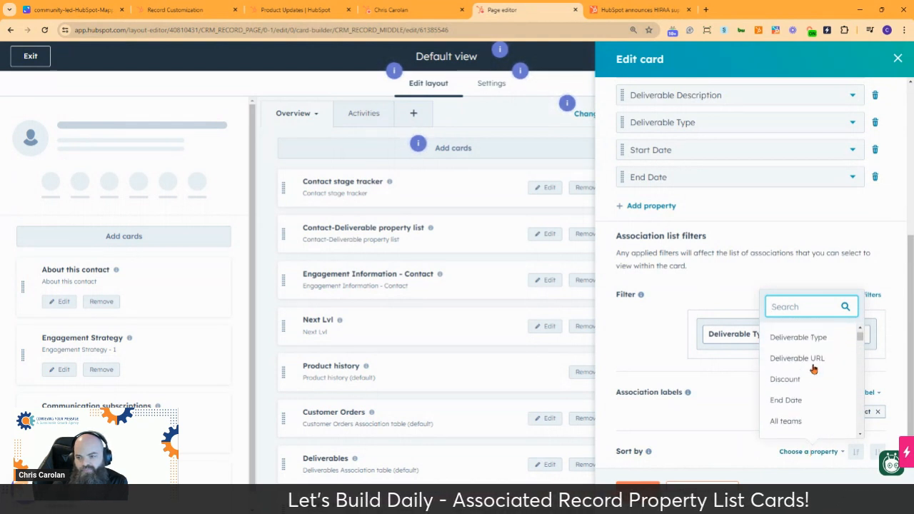
{"action": "left_click", "coordinate": [810, 403]}
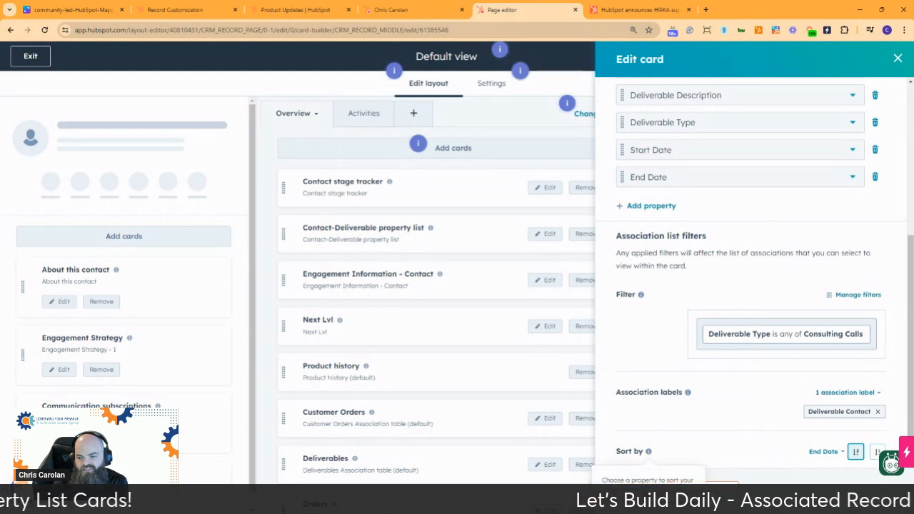
{"action": "left_click", "coordinate": [637, 489]}
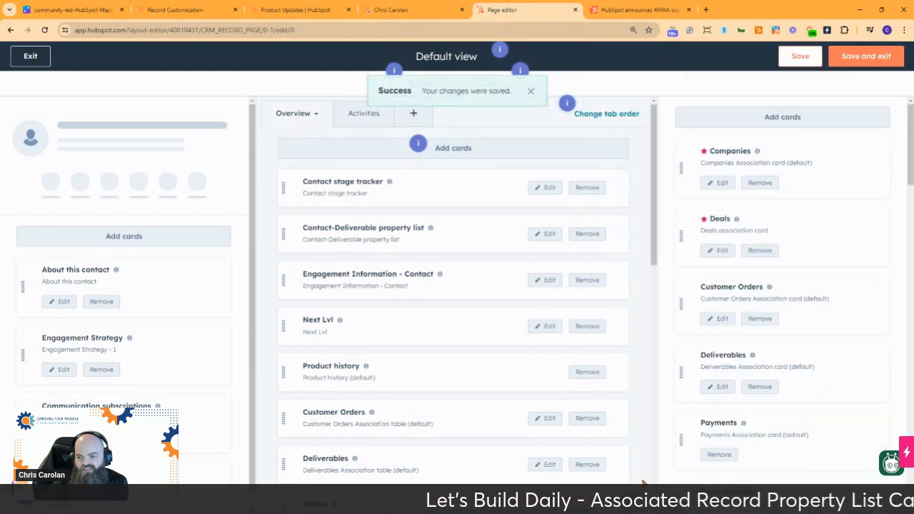
Step: Return to the contact record and view the other Product 1 - Demo association in the Contact-Deliverable property list card
{"action": "left_click", "coordinate": [404, 9]}
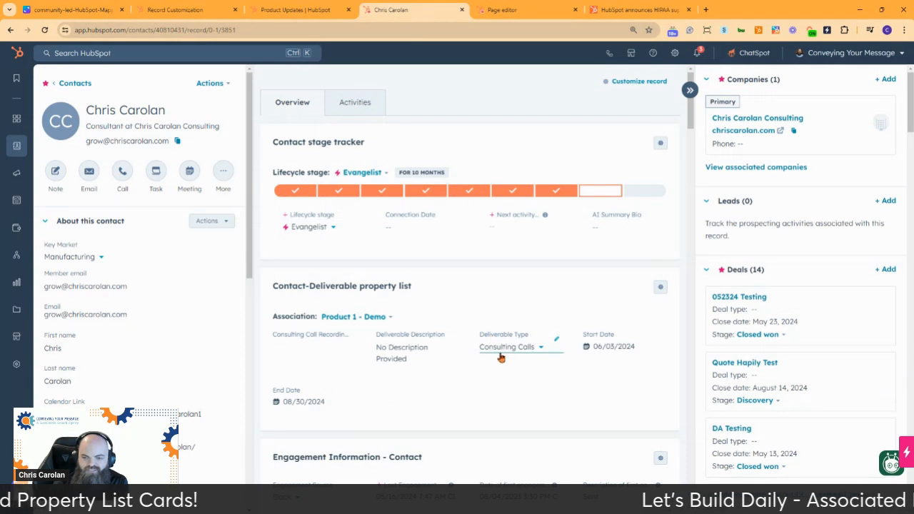
{"action": "left_click", "coordinate": [380, 318]}
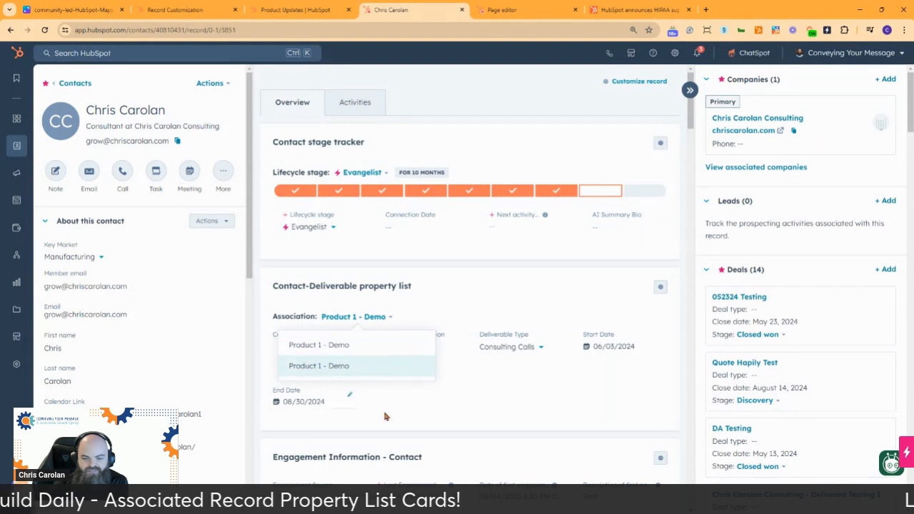
{"action": "left_click", "coordinate": [413, 398]}
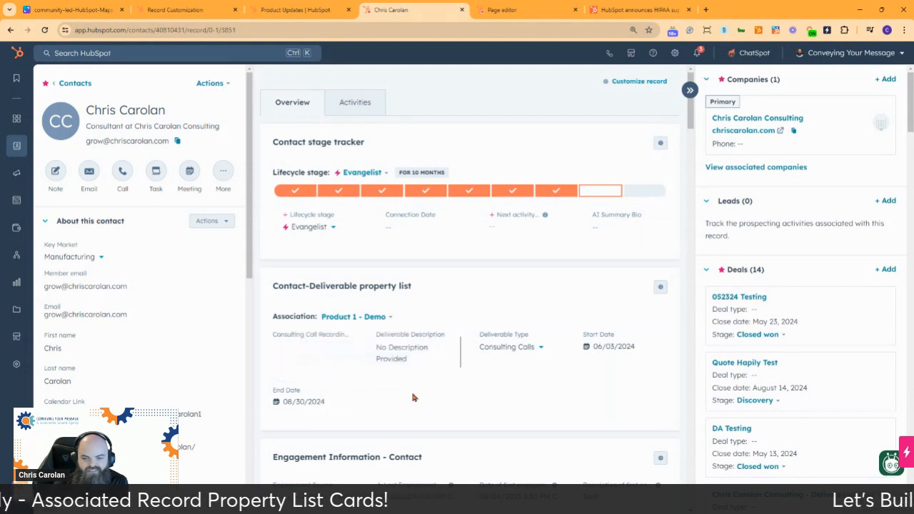
{"action": "left_click", "coordinate": [375, 319]}
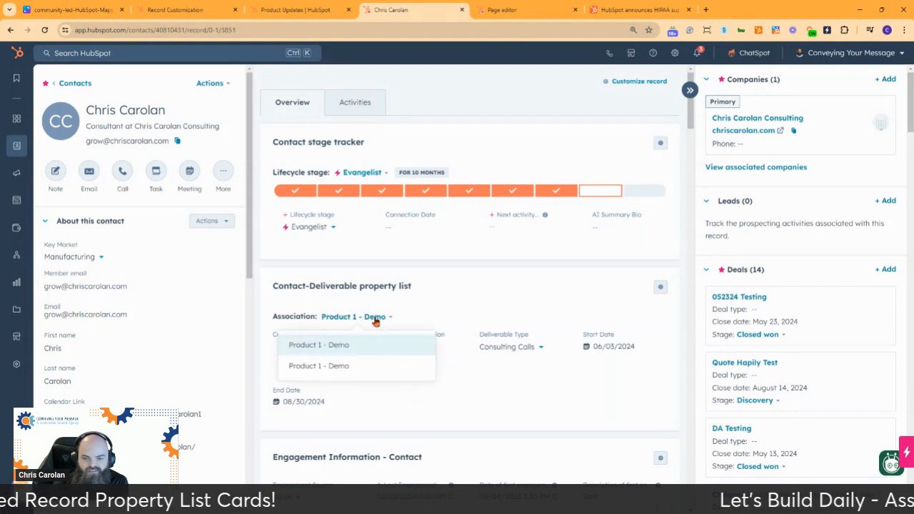
{"action": "left_click", "coordinate": [332, 366]}
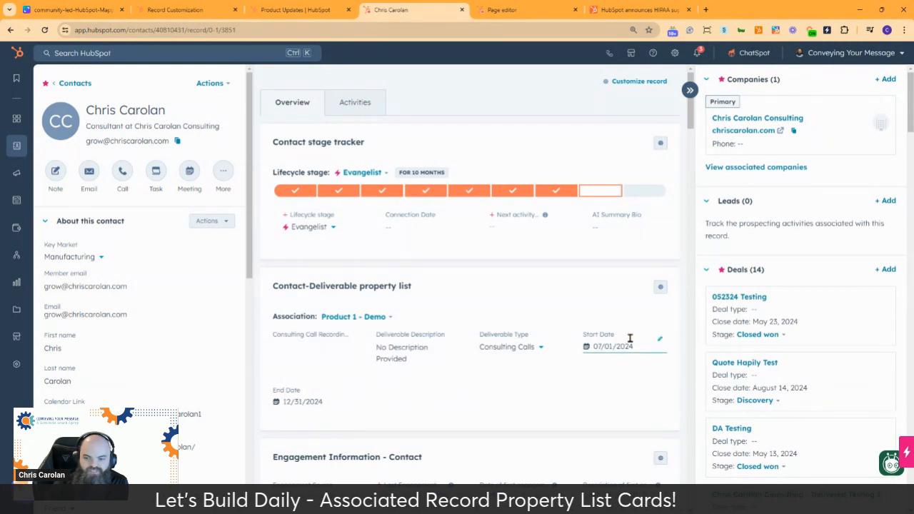
Step: Set the End Date of the Product 1 - Demo deliverable that starts 06/03/2024 to 02/28/2025 through the card
{"action": "left_click", "coordinate": [376, 323]}
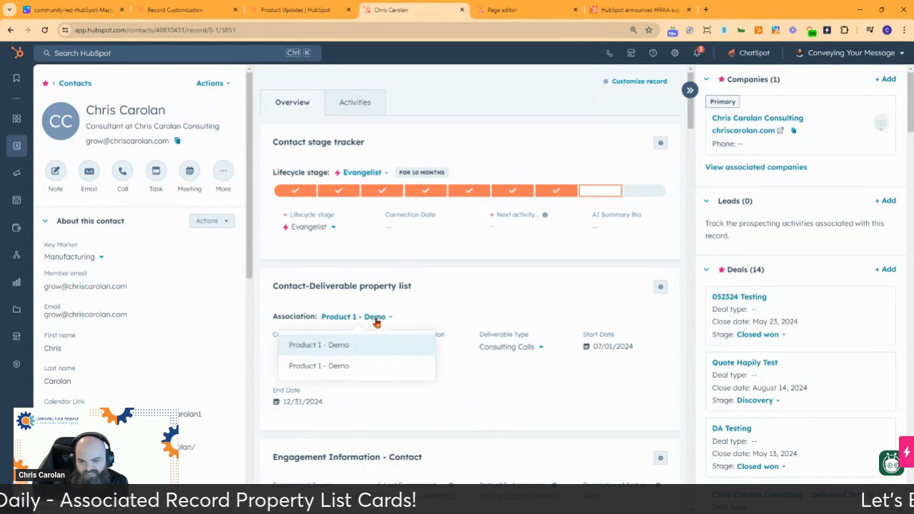
{"action": "left_click", "coordinate": [360, 347]}
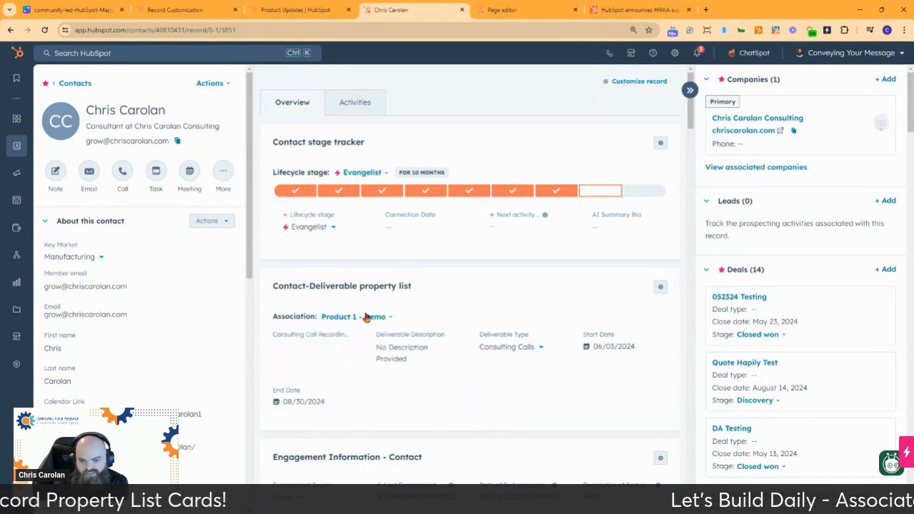
{"action": "left_click", "coordinate": [295, 404]}
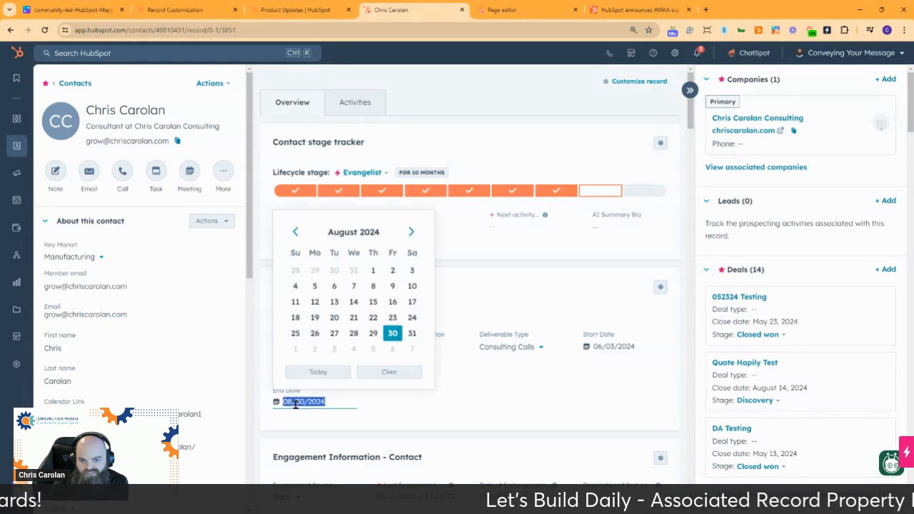
{"action": "left_click", "coordinate": [411, 232]}
{"action": "left_click", "coordinate": [410, 232]}
{"action": "left_click", "coordinate": [409, 232]}
{"action": "left_click", "coordinate": [410, 232]}
{"action": "left_click", "coordinate": [410, 232]}
{"action": "left_click", "coordinate": [409, 232]}
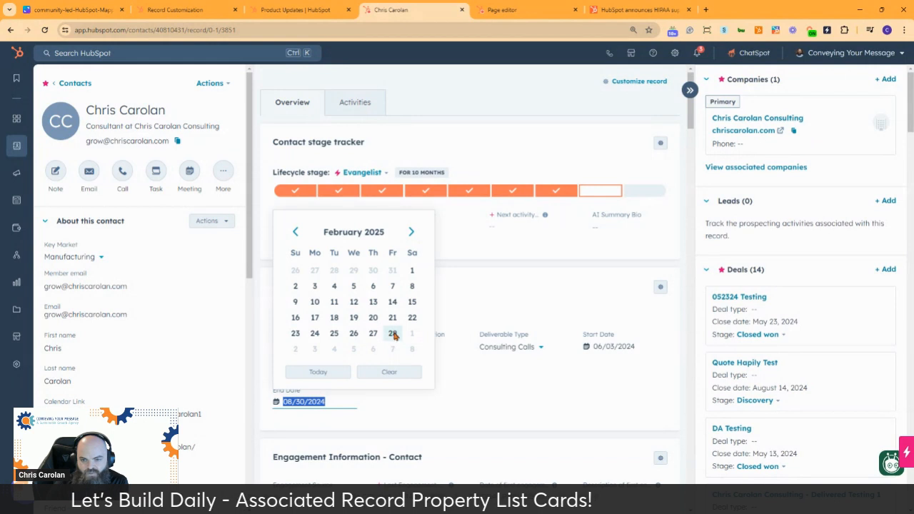
{"action": "left_click", "coordinate": [393, 333]}
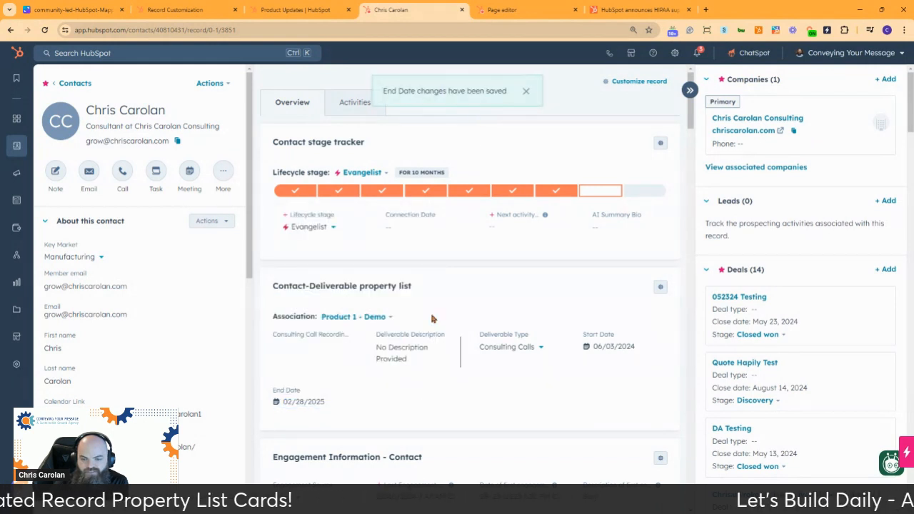
Step: Switch between the two Product 1 - Demo associations to compare their start and end dates and list order
{"action": "left_click", "coordinate": [378, 318]}
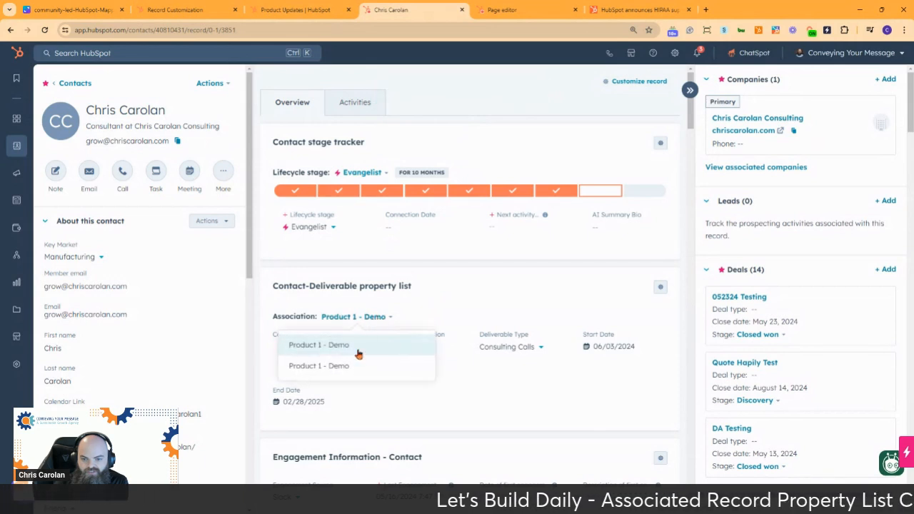
{"action": "left_click", "coordinate": [341, 371]}
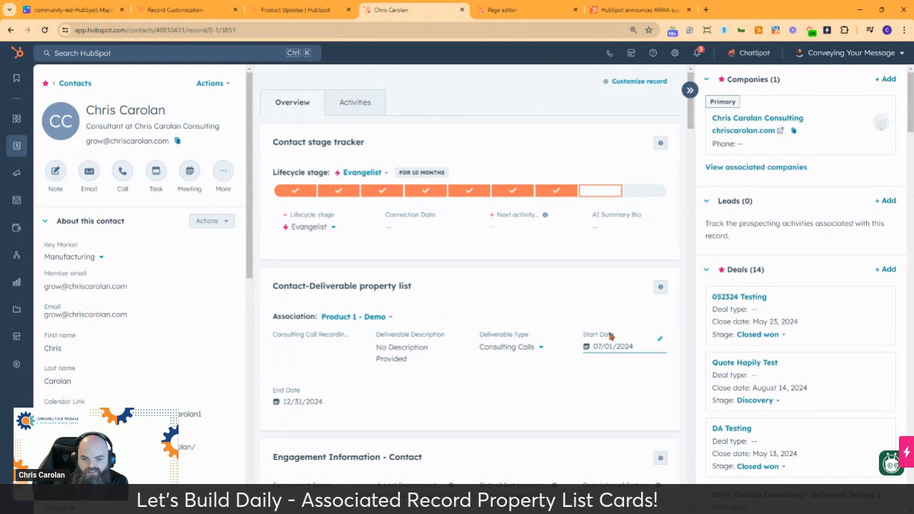
{"action": "left_click", "coordinate": [379, 318]}
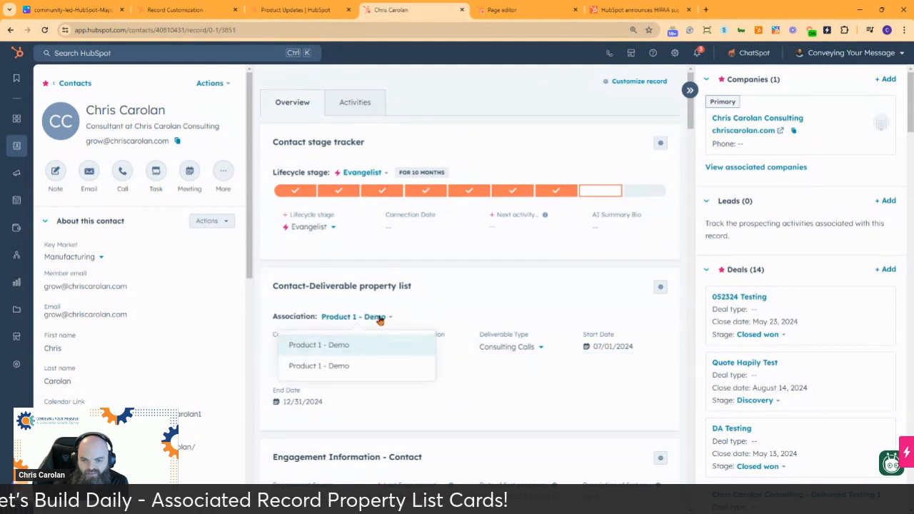
{"action": "left_click", "coordinate": [346, 368]}
{"action": "left_click", "coordinate": [374, 317]}
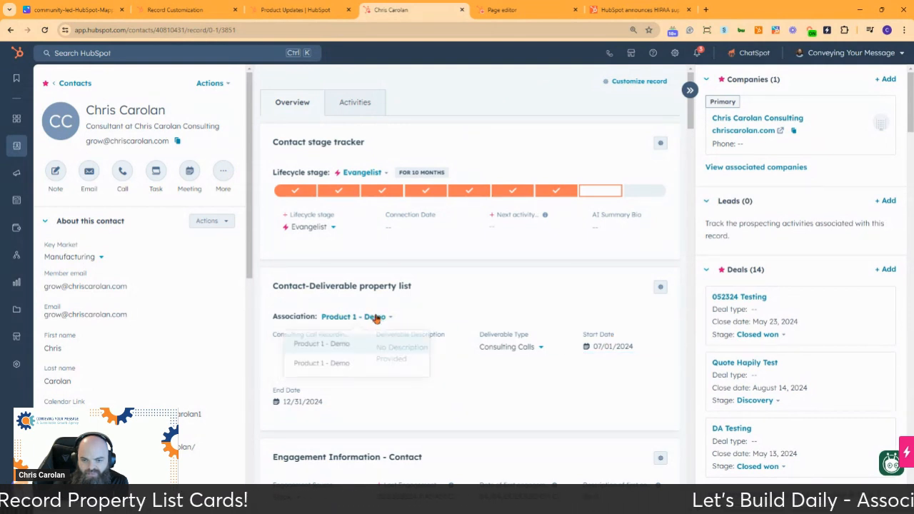
{"action": "left_click", "coordinate": [355, 345]}
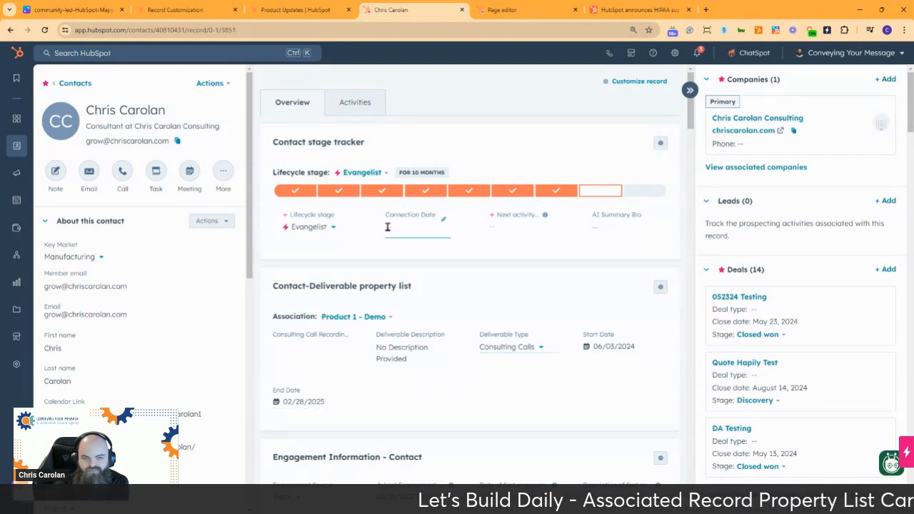
Step: Reload the contact record and alternate between both Product 1 - Demo associations to check the End Date sort order
{"action": "left_click", "coordinate": [45, 31]}
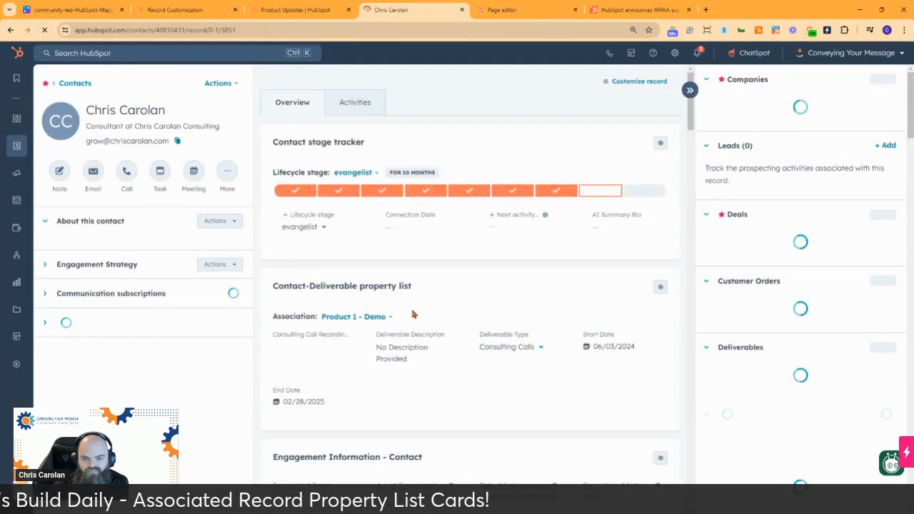
{"action": "left_click", "coordinate": [373, 319]}
{"action": "left_click", "coordinate": [359, 367]}
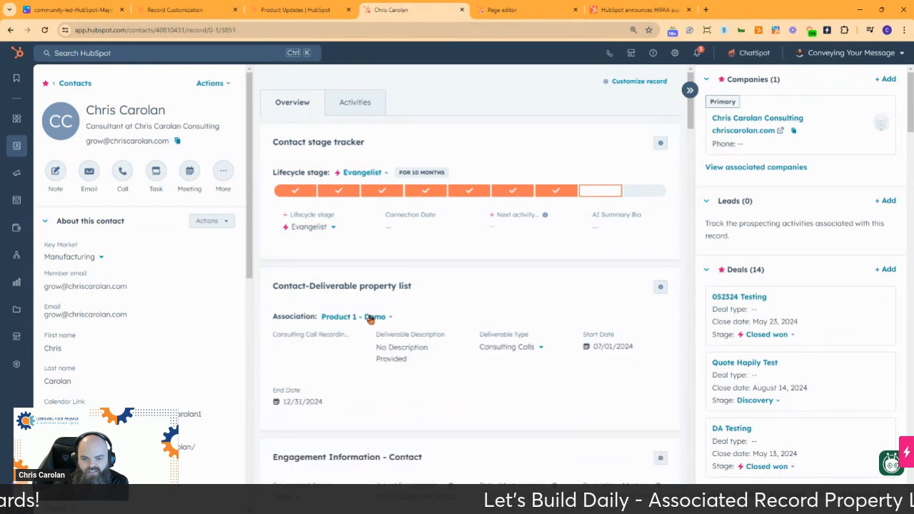
{"action": "left_click", "coordinate": [373, 317]}
{"action": "left_click", "coordinate": [359, 348]}
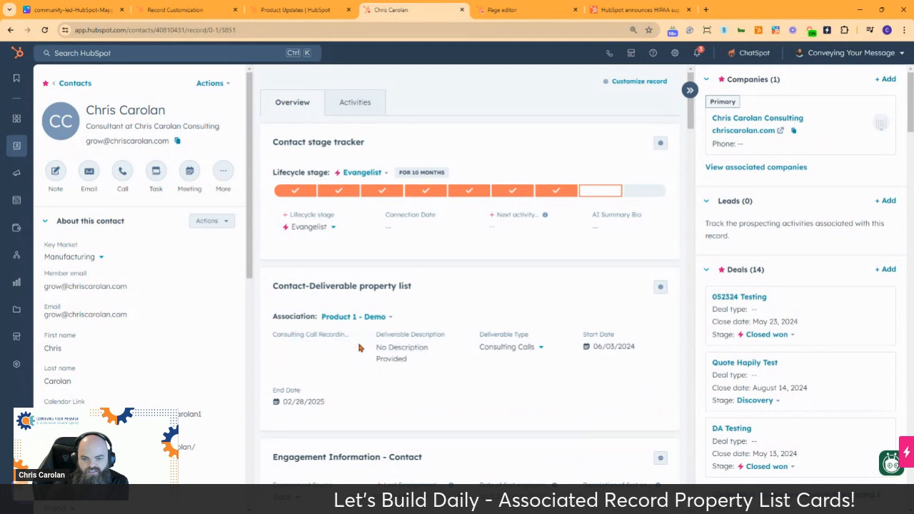
{"action": "left_click", "coordinate": [372, 318]}
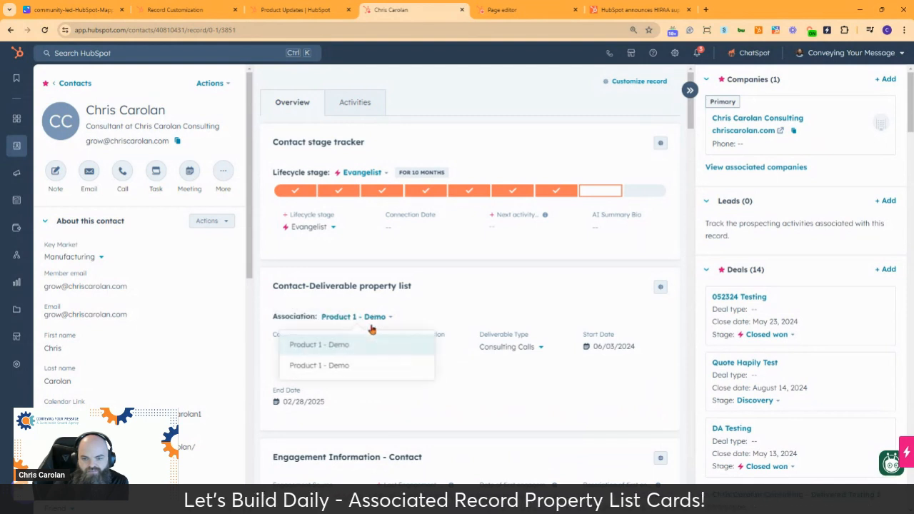
{"action": "left_click", "coordinate": [361, 370]}
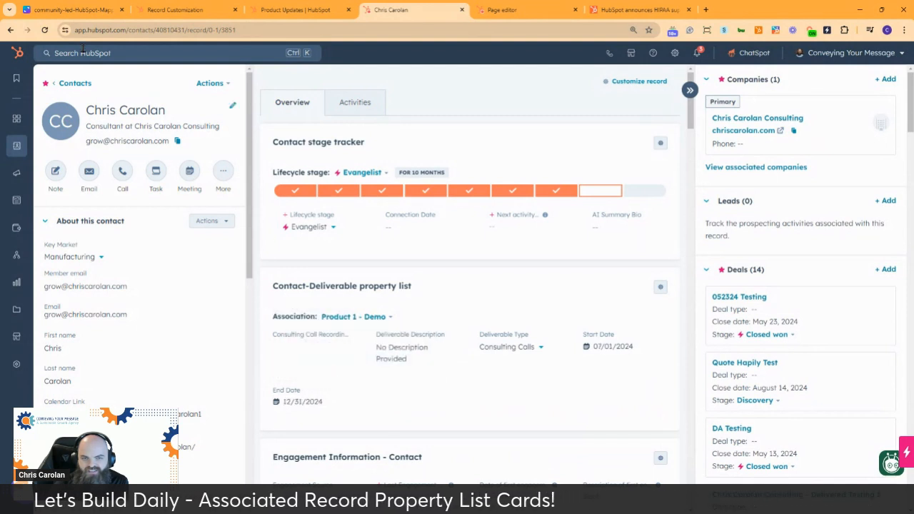
Step: Refresh the contact record again with the second association selected and recheck both associations' dates in the card
{"action": "left_click", "coordinate": [45, 33]}
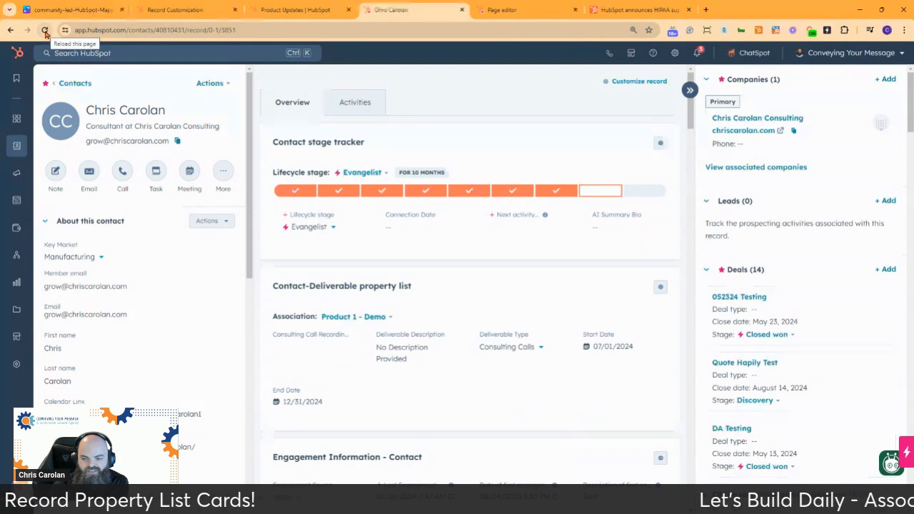
{"action": "left_click", "coordinate": [45, 33]}
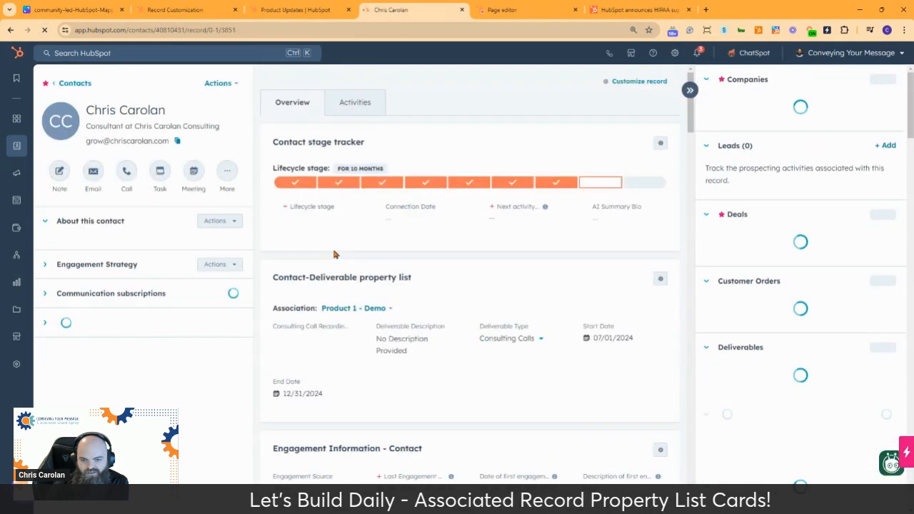
{"action": "left_click", "coordinate": [374, 318]}
{"action": "left_click", "coordinate": [372, 370]}
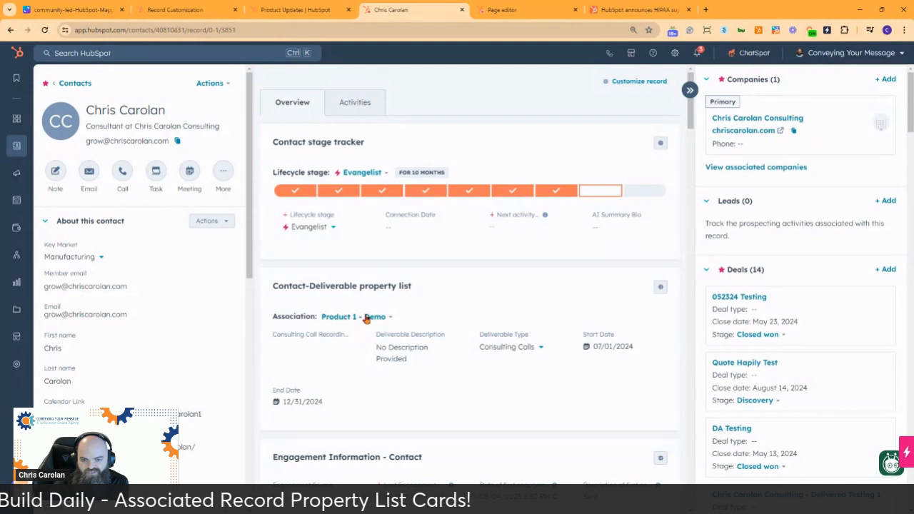
{"action": "left_click", "coordinate": [367, 318]}
{"action": "left_click", "coordinate": [364, 344]}
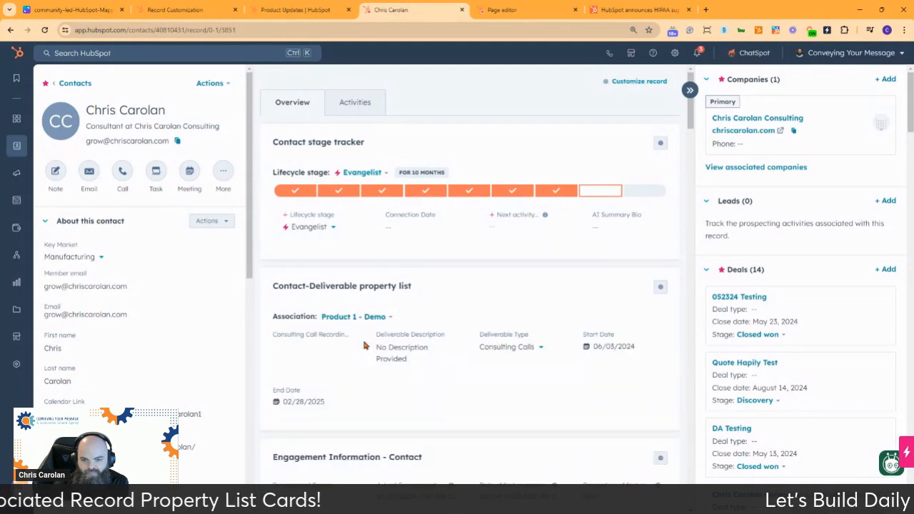
Step: Reload the contact record with the first association selected, glance at the Default view layout, and return to the record
{"action": "left_click", "coordinate": [44, 30]}
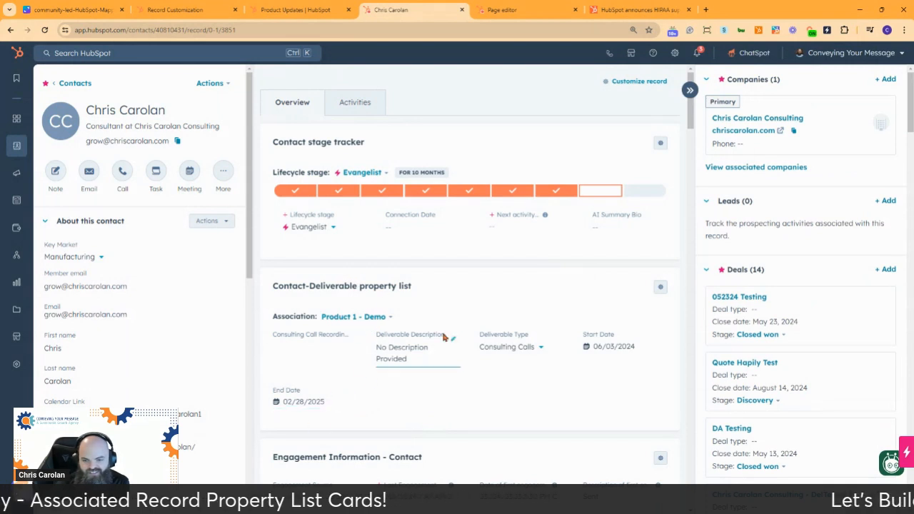
{"action": "left_click", "coordinate": [516, 9]}
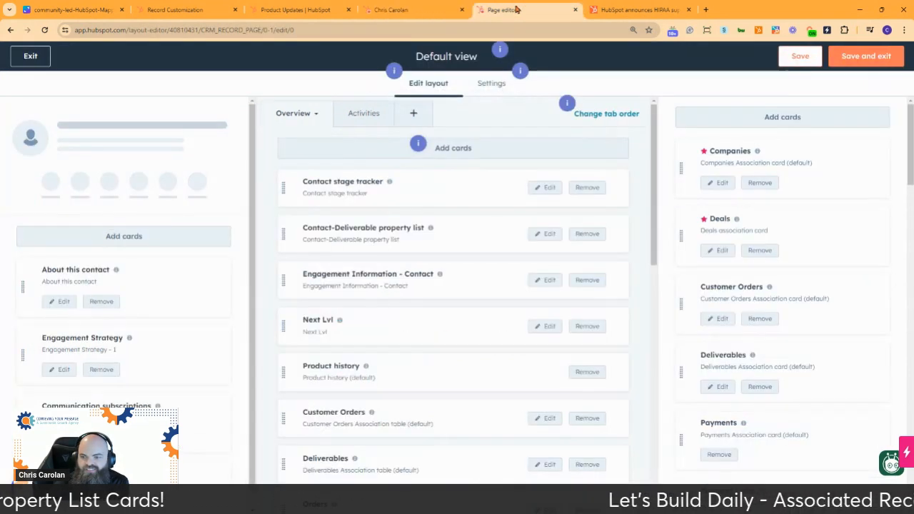
{"action": "left_click", "coordinate": [413, 11]}
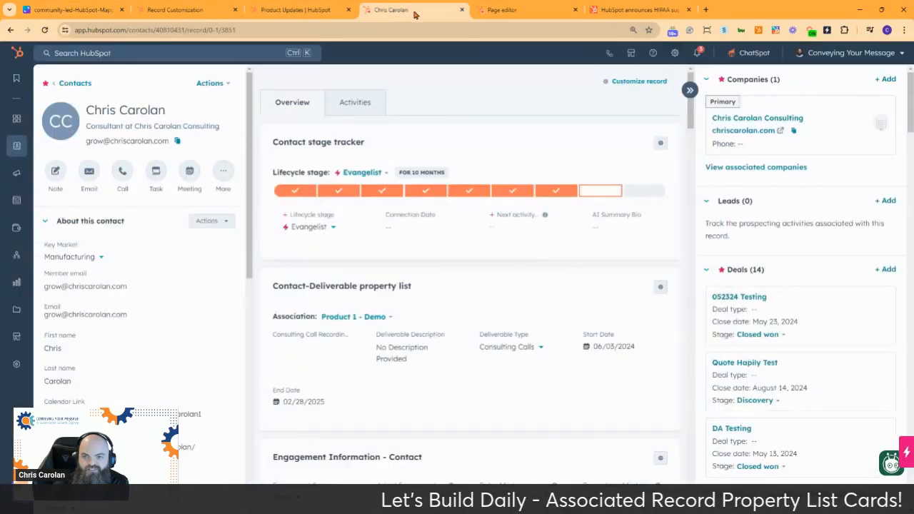
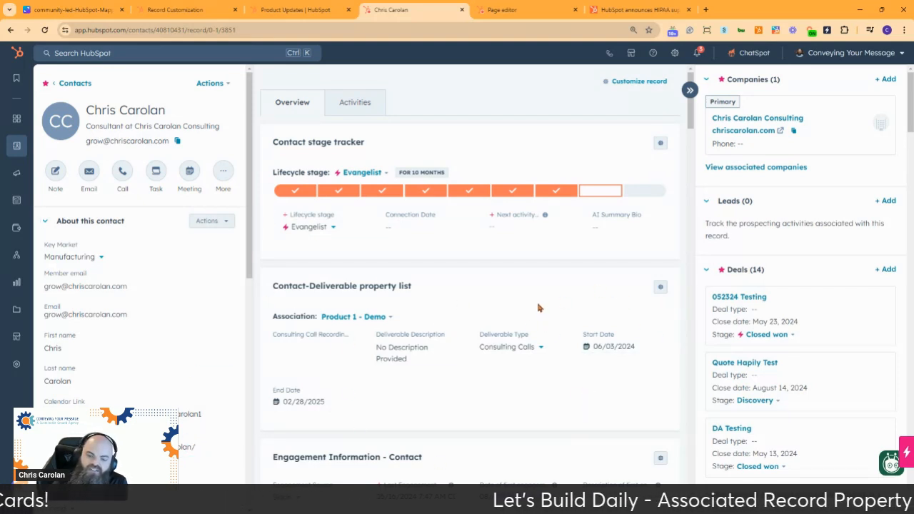
Step: Check the associations available in the Contact-Deliverable property list card, keeping the current one selected
{"action": "left_click", "coordinate": [372, 319]}
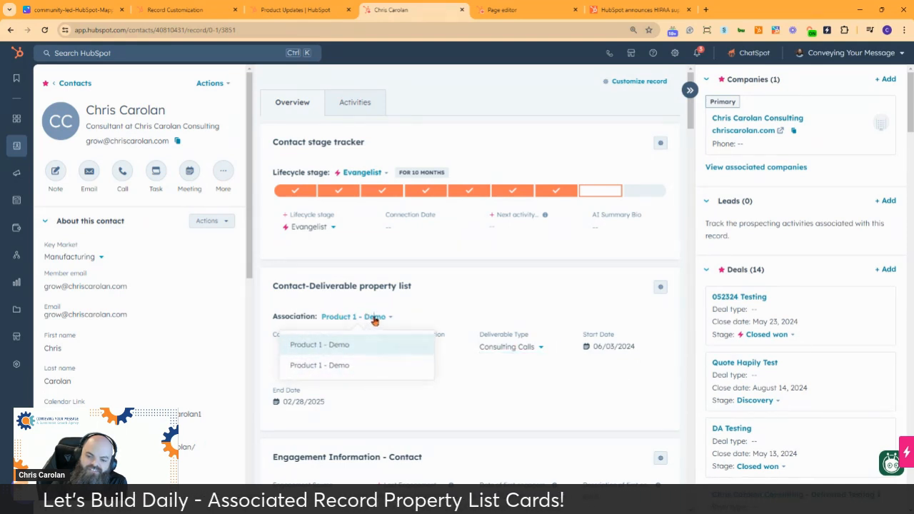
{"action": "left_click", "coordinate": [374, 320]}
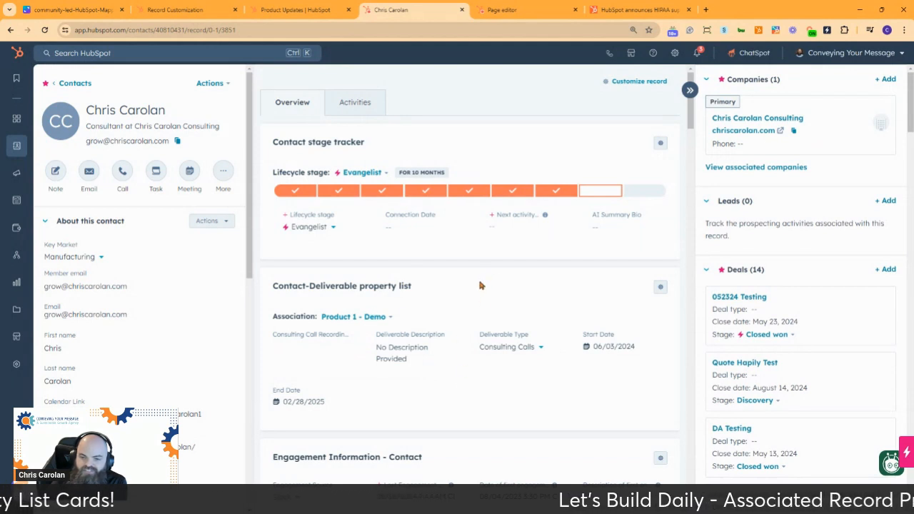
Step: Add the Ship Date property to the Contact-Deliverable property list card, then save the card and the Default view layout
{"action": "left_click", "coordinate": [660, 290]}
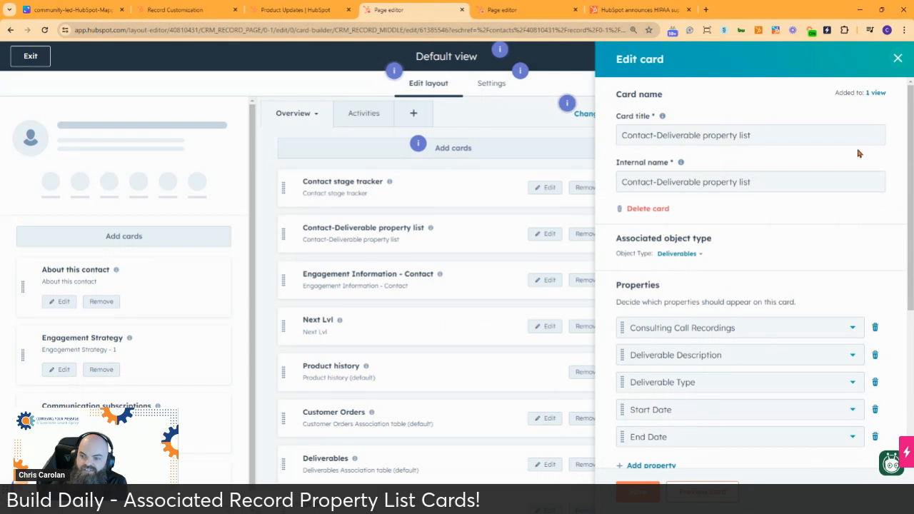
{"action": "scroll", "coordinate": [764, 267], "scroll_direction": "down", "scroll_amount": 2}
{"action": "left_click", "coordinate": [666, 327]}
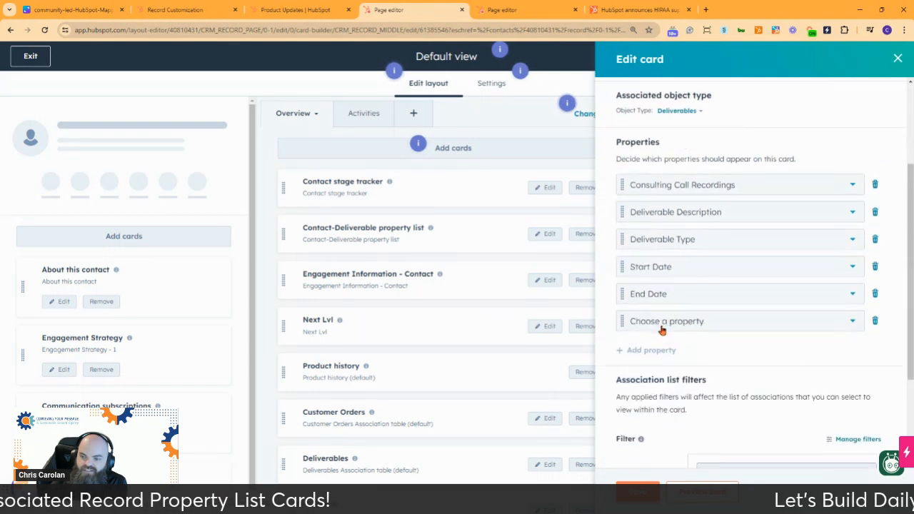
{"action": "left_click", "coordinate": [664, 328]}
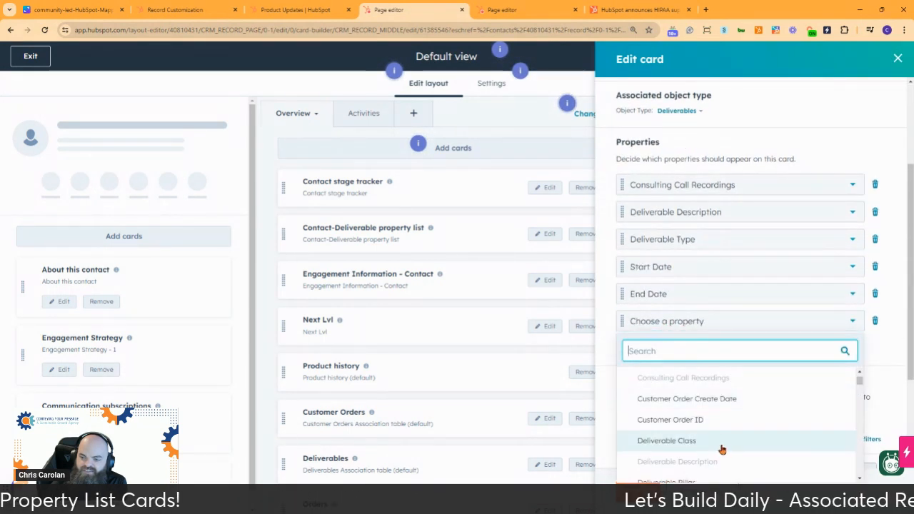
{"action": "scroll", "coordinate": [716, 428], "scroll_direction": "down", "scroll_amount": 4}
{"action": "scroll", "coordinate": [714, 411], "scroll_direction": "down", "scroll_amount": 2}
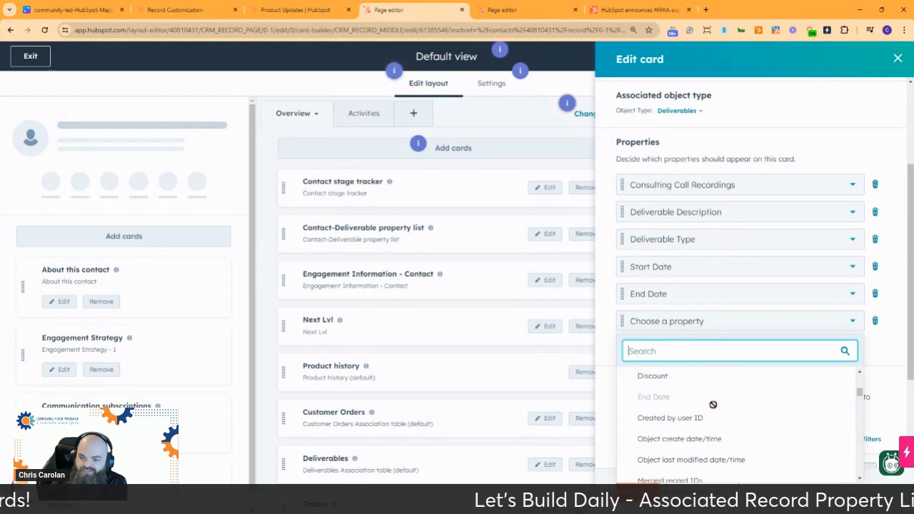
{"action": "scroll", "coordinate": [714, 407], "scroll_direction": "down", "scroll_amount": 2}
{"action": "scroll", "coordinate": [712, 405], "scroll_direction": "down", "scroll_amount": 5}
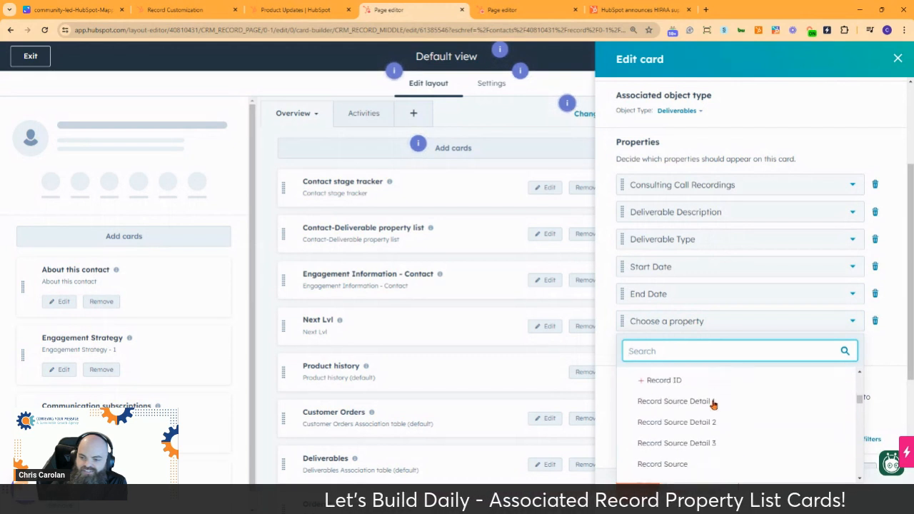
{"action": "scroll", "coordinate": [712, 401], "scroll_direction": "down", "scroll_amount": 3}
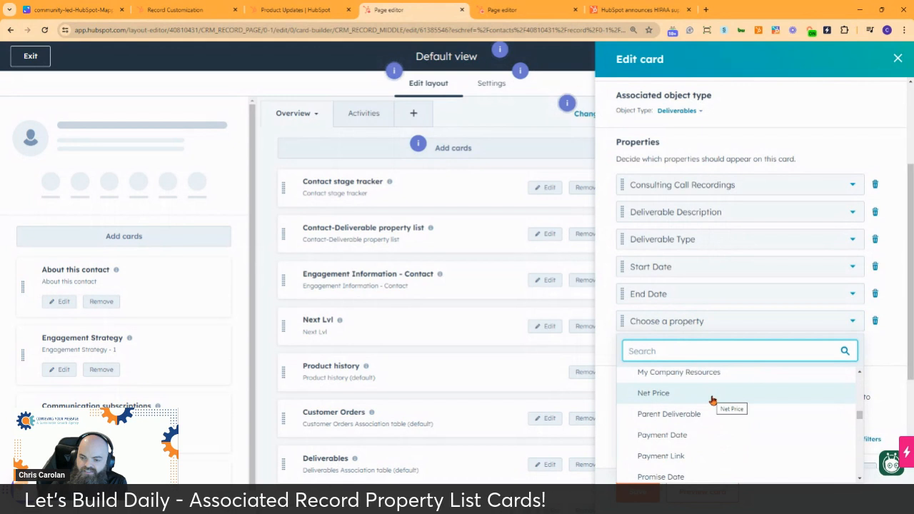
{"action": "scroll", "coordinate": [713, 401], "scroll_direction": "up", "scroll_amount": 1}
{"action": "scroll", "coordinate": [711, 397], "scroll_direction": "down", "scroll_amount": 2}
{"action": "scroll", "coordinate": [711, 398], "scroll_direction": "down", "scroll_amount": 1}
{"action": "scroll", "coordinate": [711, 397], "scroll_direction": "down", "scroll_amount": 3}
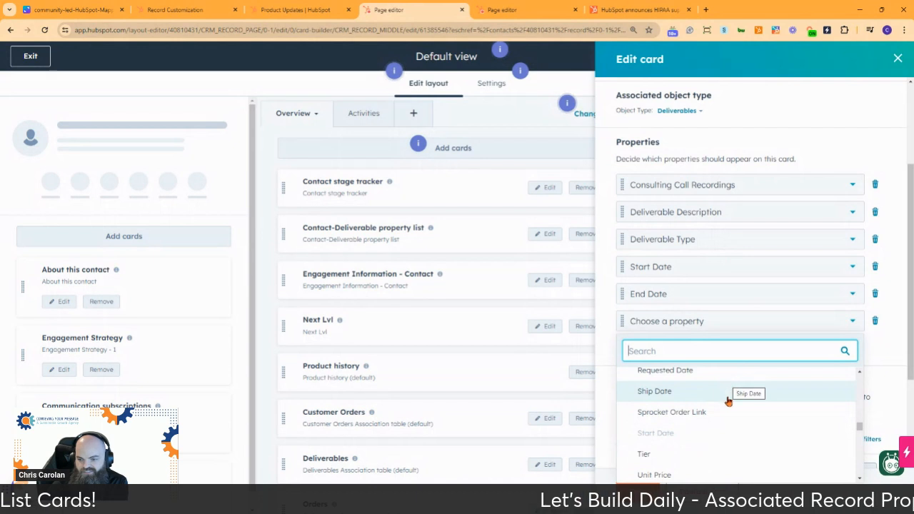
{"action": "left_click", "coordinate": [719, 392]}
{"action": "left_click", "coordinate": [637, 489]}
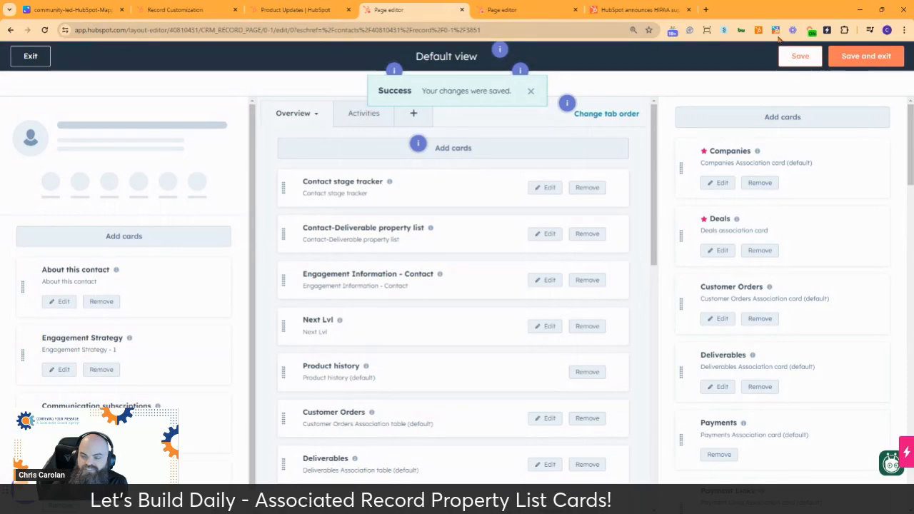
{"action": "left_click", "coordinate": [877, 55]}
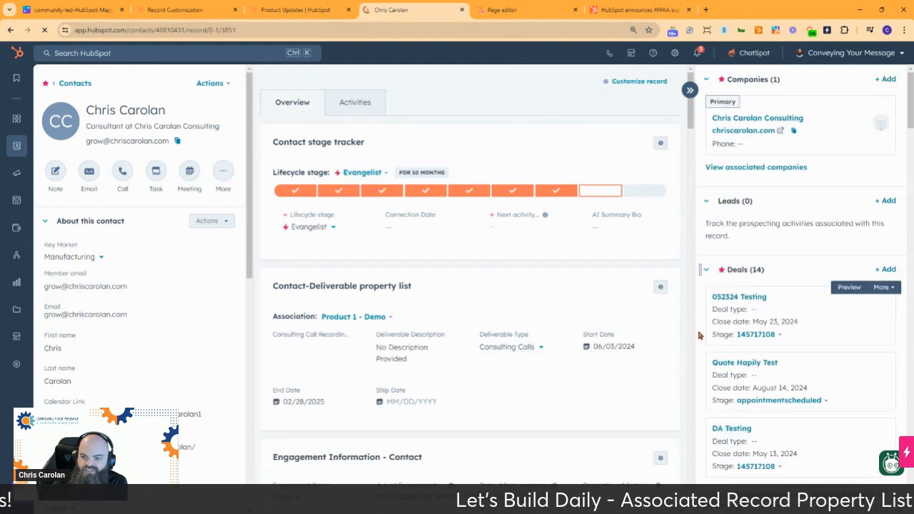
Step: View the Ship Date calendar in the card without picking a date, then look at the contact's Activities and return to the Overview
{"action": "left_click", "coordinate": [409, 402]}
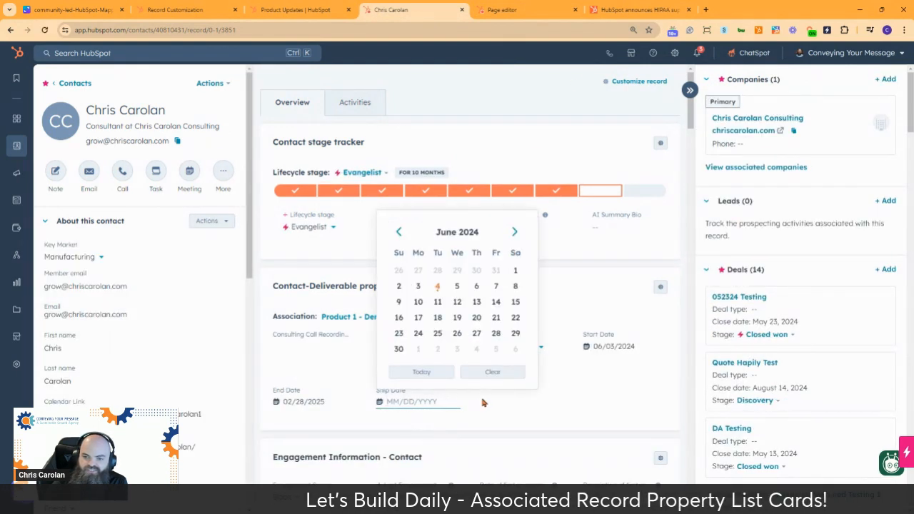
{"action": "left_click", "coordinate": [505, 410]}
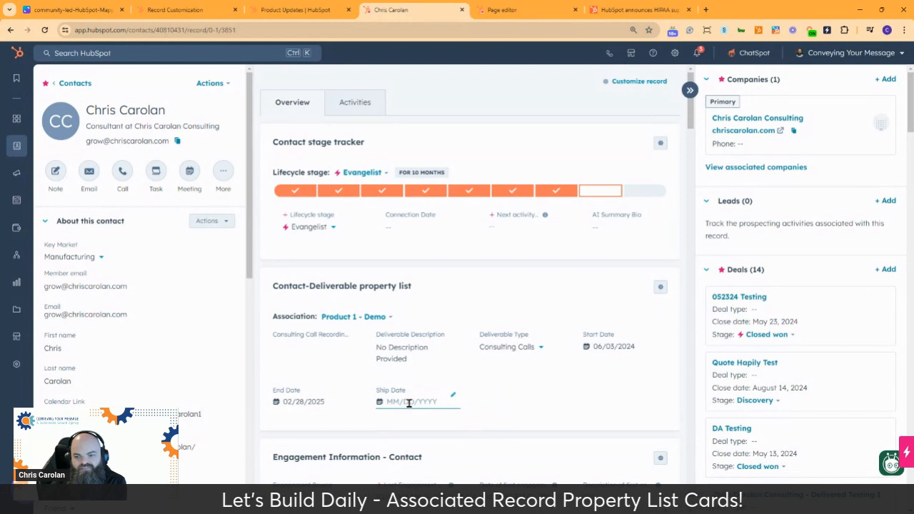
{"action": "left_click", "coordinate": [354, 104]}
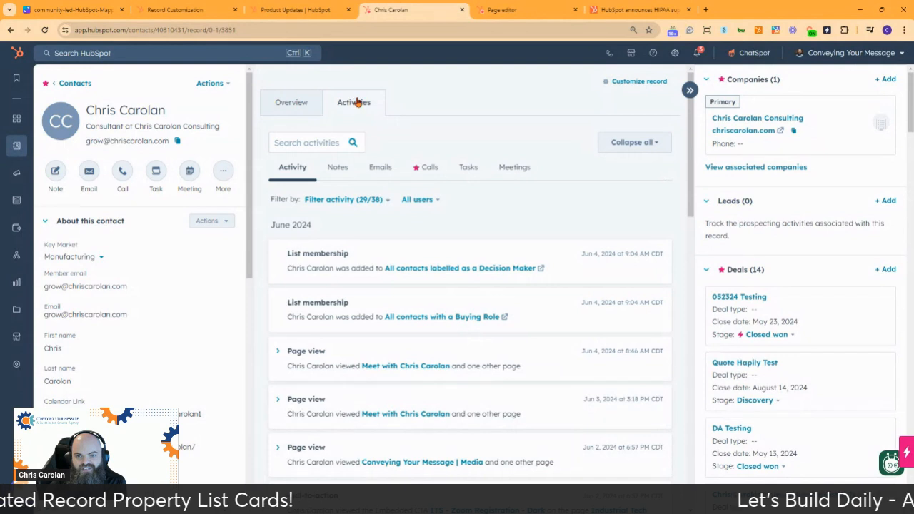
{"action": "left_click", "coordinate": [291, 103]}
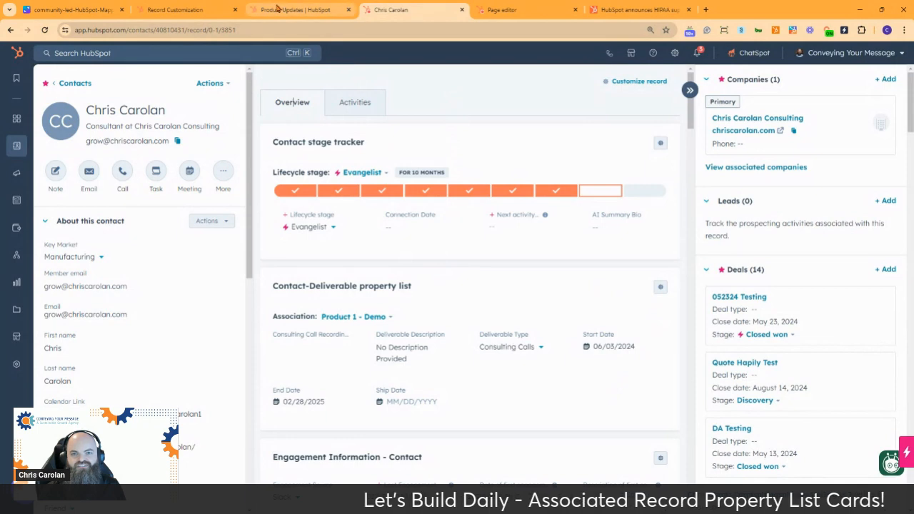
Step: Switch to the Product Updates page and open the Property Lists of Associated Data (Association Property List card) update
{"action": "left_click", "coordinate": [305, 13]}
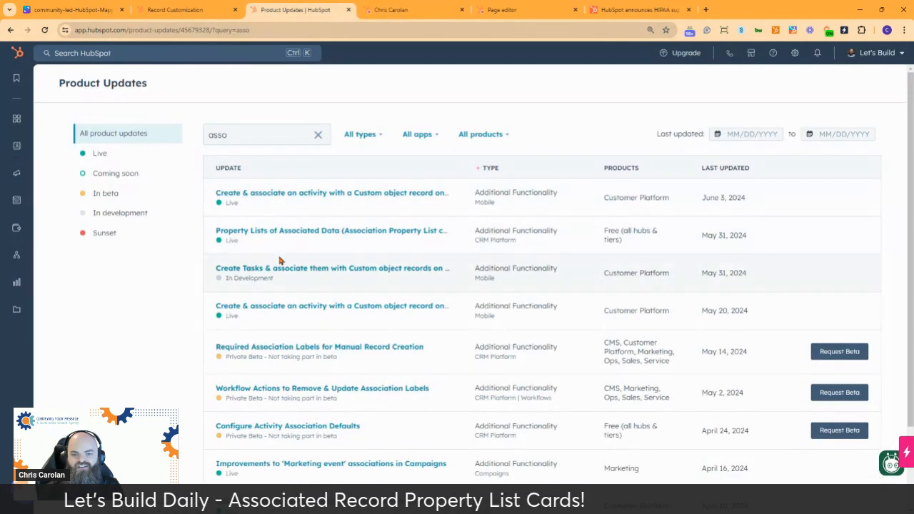
{"action": "left_click", "coordinate": [295, 233]}
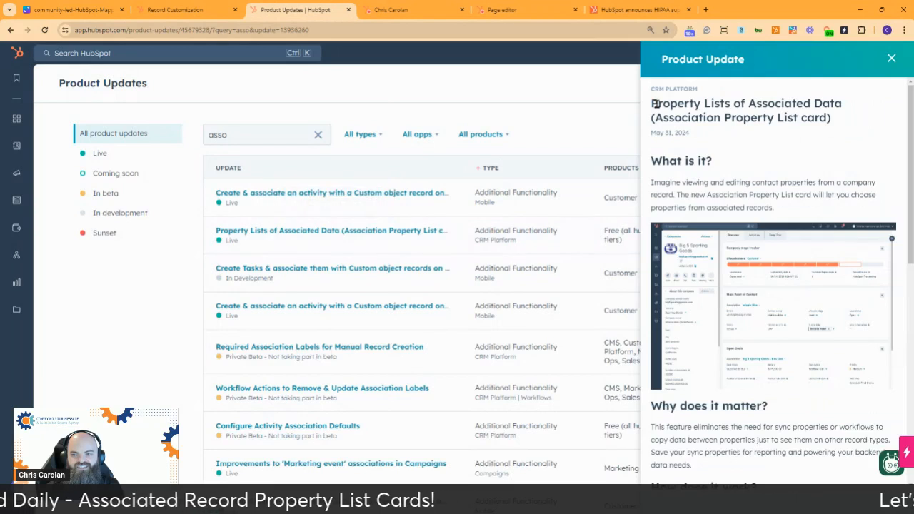